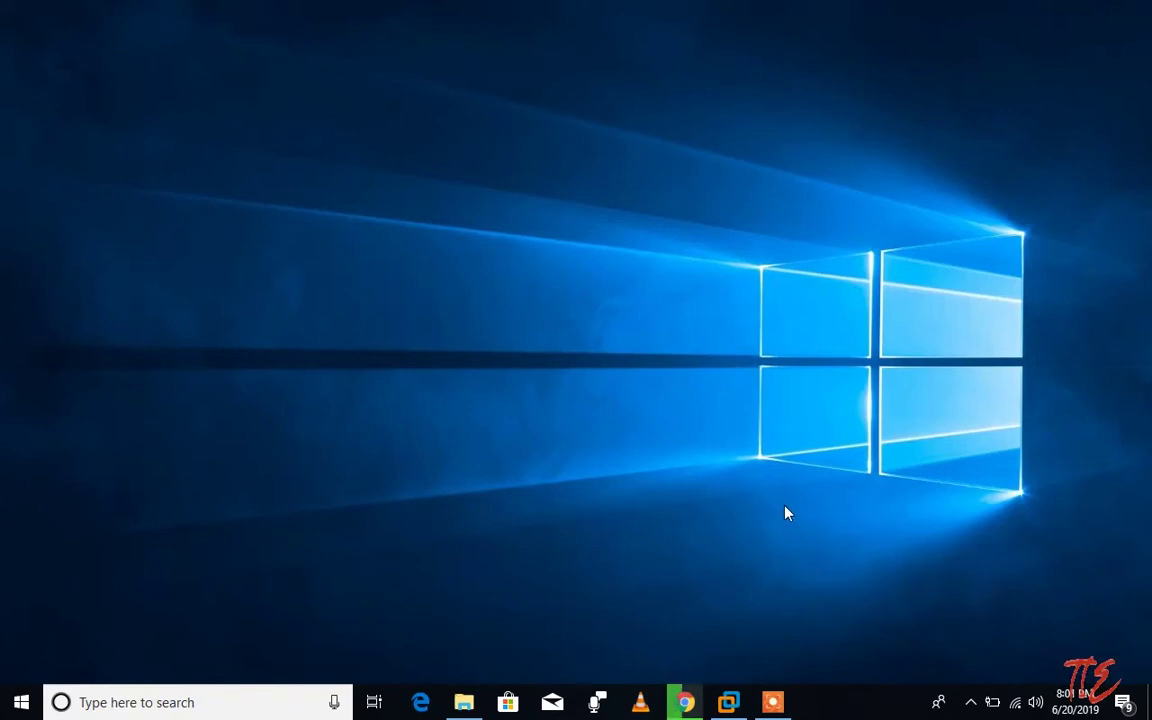
Step: Show the Windows 7 VM full screen, refresh its desktop, and approve the StarWind installer prompt
{"action": "left_click", "coordinate": [729, 703]}
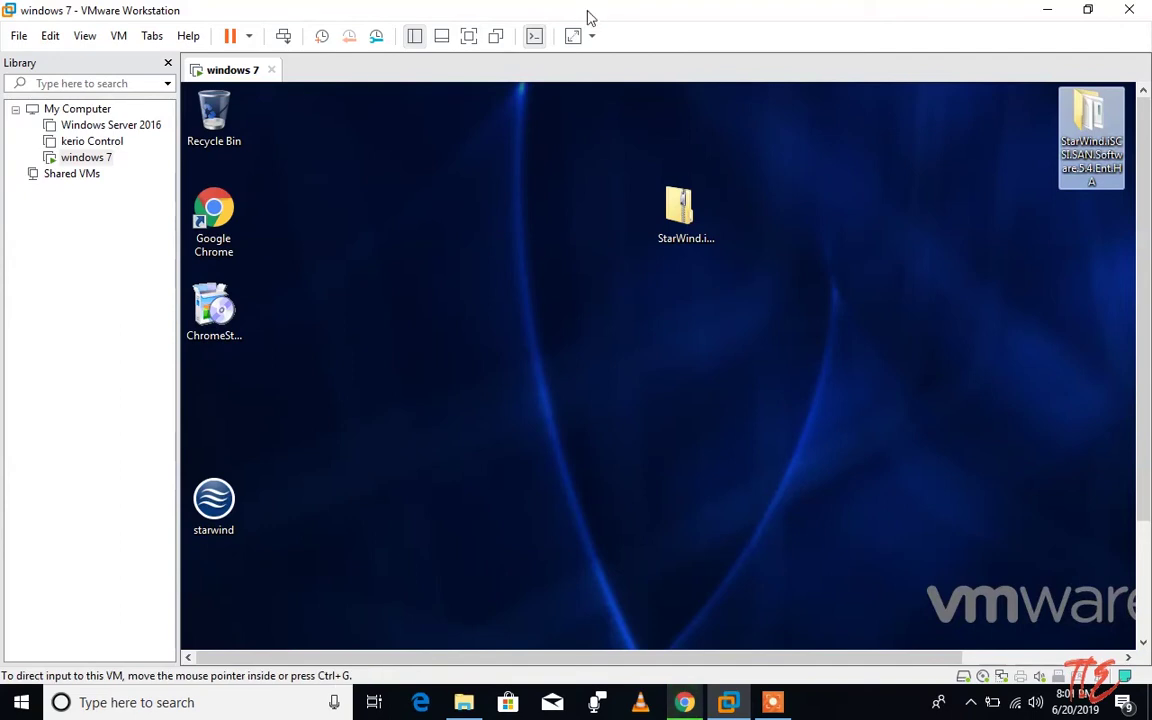
{"action": "left_click", "coordinate": [469, 36]}
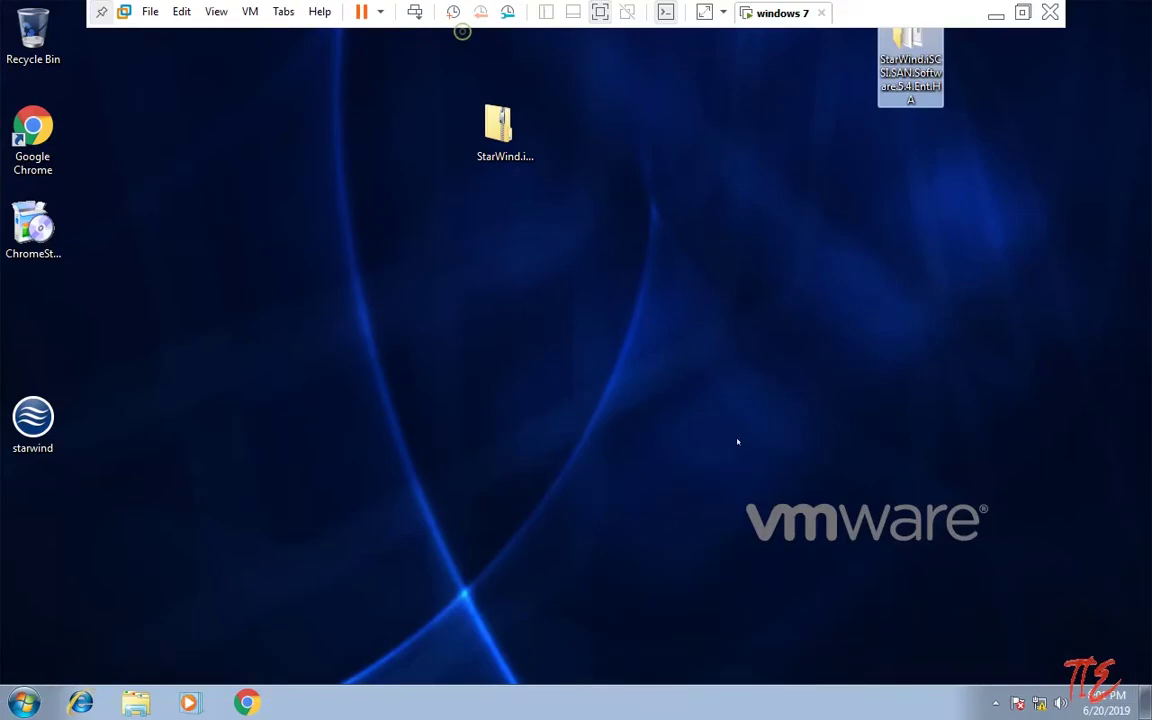
{"action": "right_click", "coordinate": [218, 404]}
{"action": "left_click", "coordinate": [272, 452]}
{"action": "right_click", "coordinate": [167, 393]}
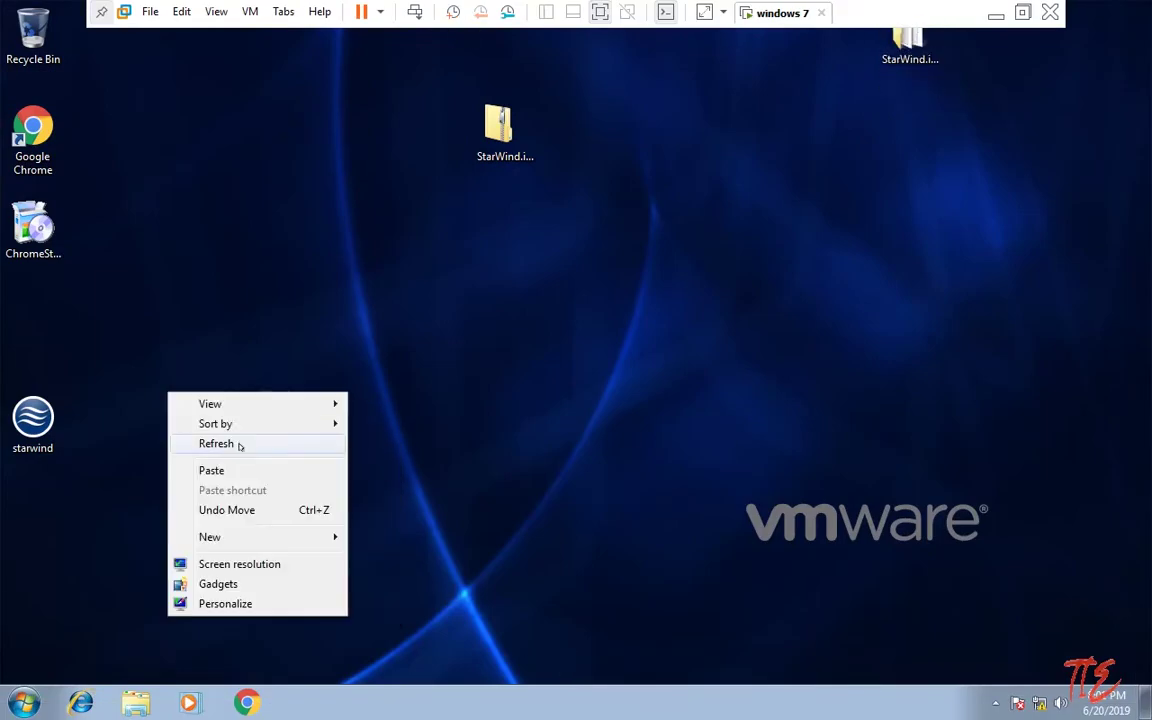
{"action": "left_click", "coordinate": [239, 445]}
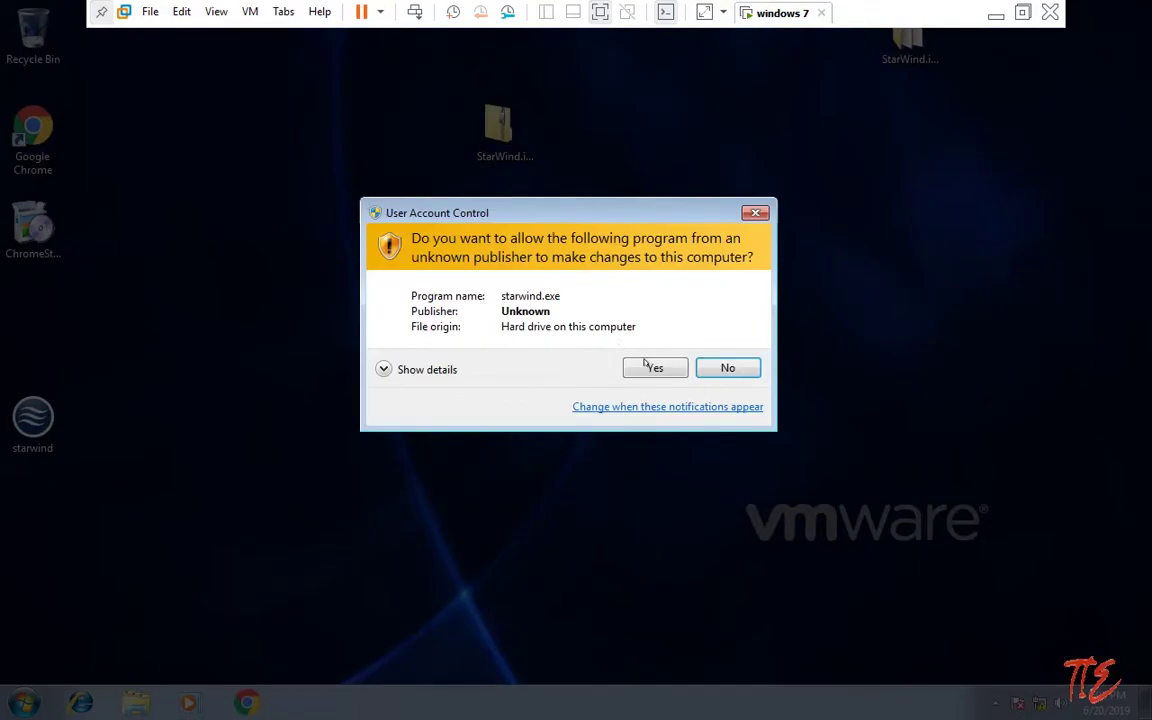
{"action": "left_click", "coordinate": [652, 366]}
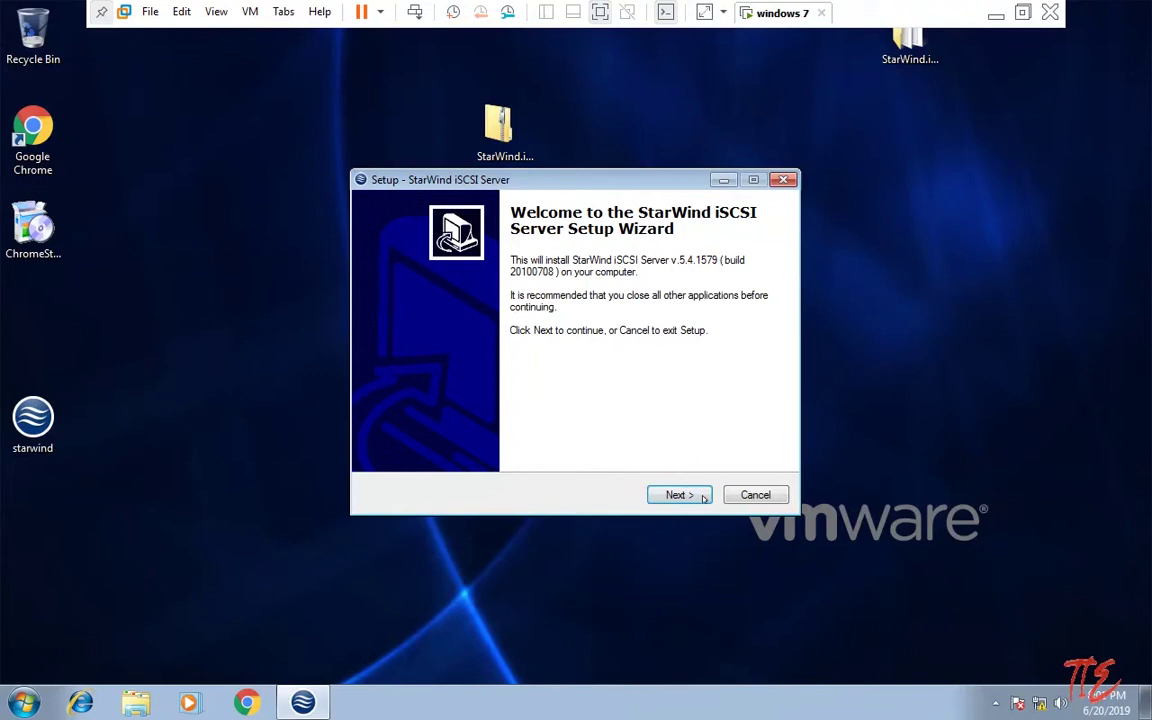
Step: Accept the StarWind licence, keep default folder, Full components, Start menu folder and desktop icon, then install
{"action": "key", "text": "Return"}
{"action": "left_click", "coordinate": [437, 441]}
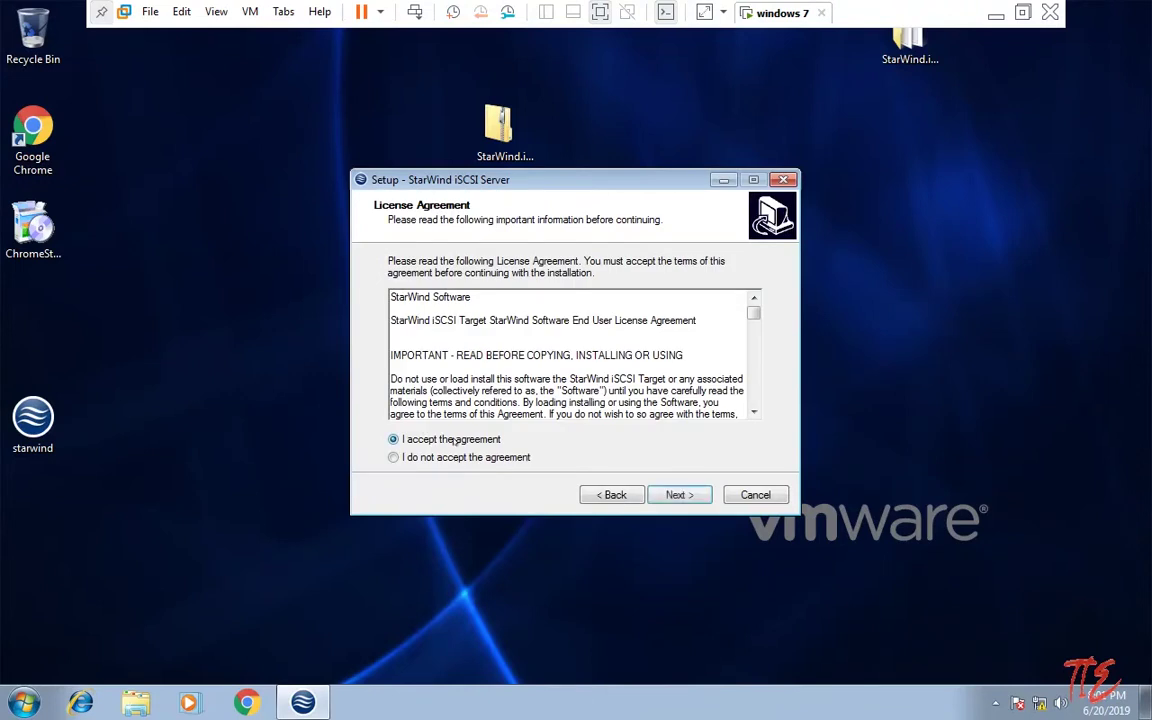
{"action": "left_click", "coordinate": [676, 494]}
{"action": "left_click", "coordinate": [676, 494]}
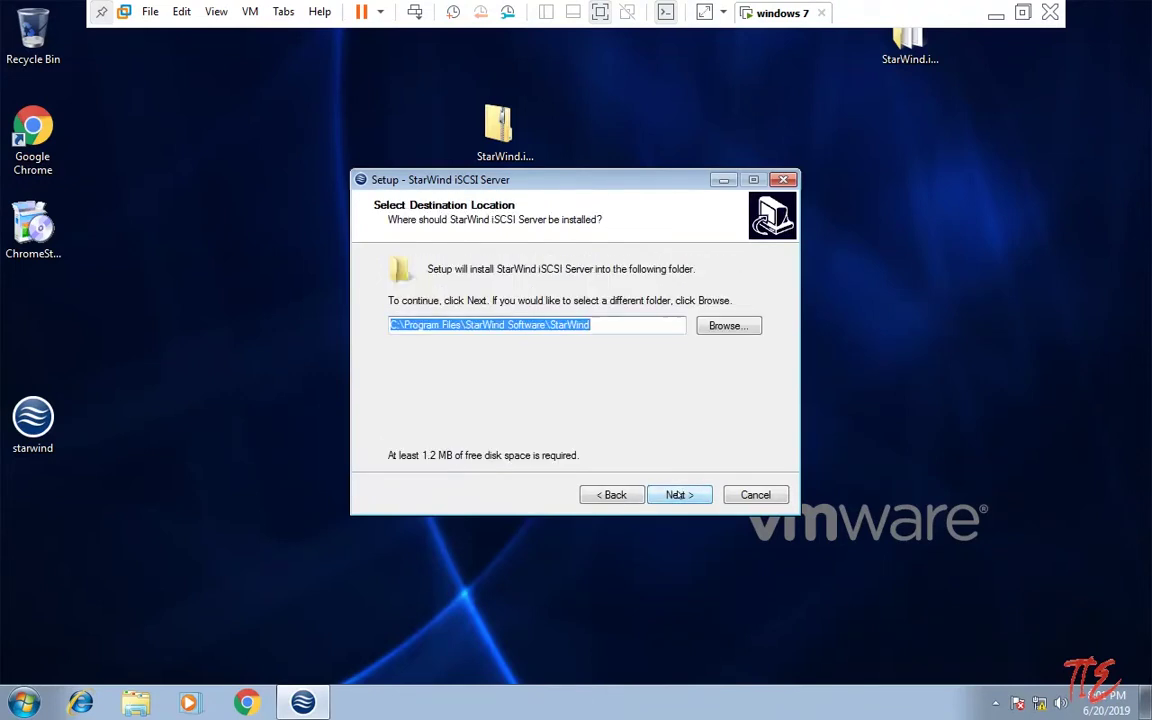
{"action": "left_click", "coordinate": [676, 494]}
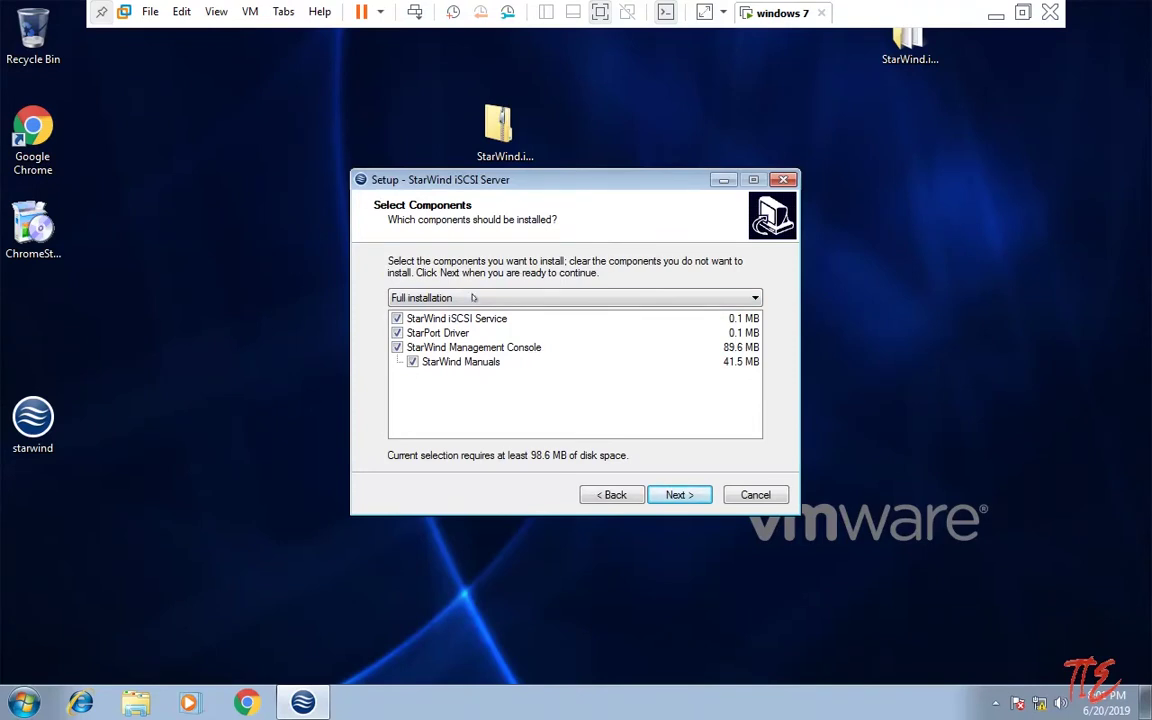
{"action": "left_click", "coordinate": [695, 500]}
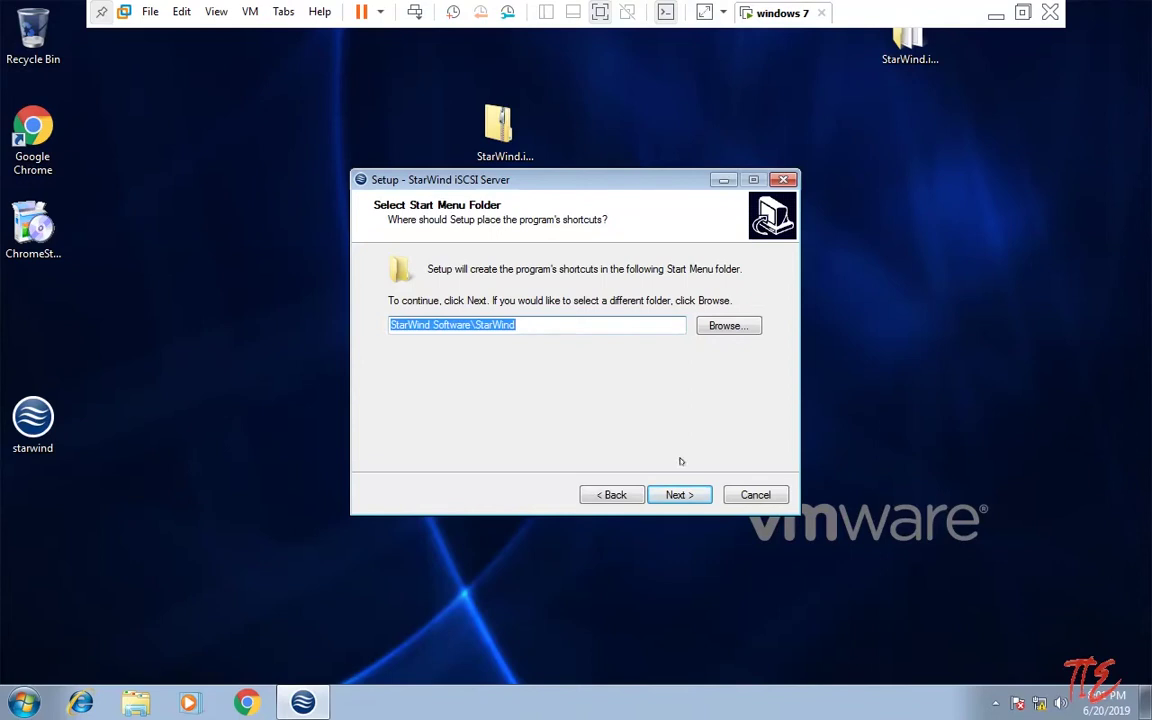
{"action": "left_click", "coordinate": [686, 495]}
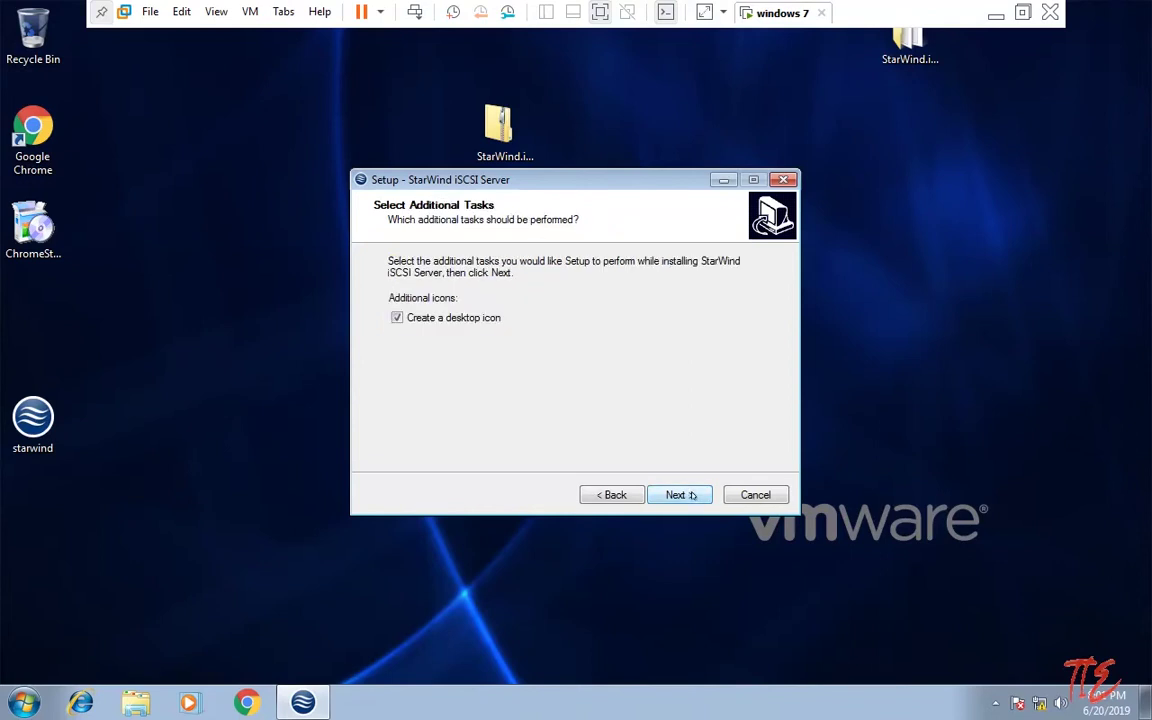
{"action": "left_click", "coordinate": [692, 496]}
{"action": "left_click", "coordinate": [692, 495]}
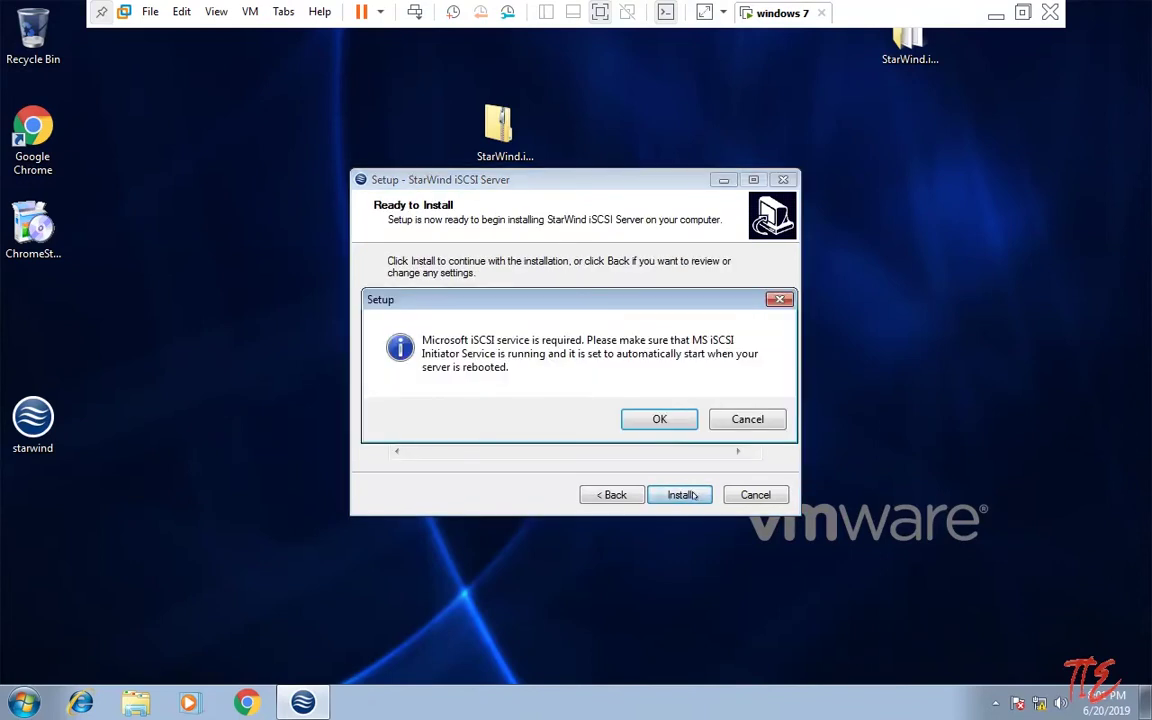
Step: Launch iSCSI Initiator from a Start search for 'scsi', agree to start the service, and dismiss the warning
{"action": "key", "text": "super"}
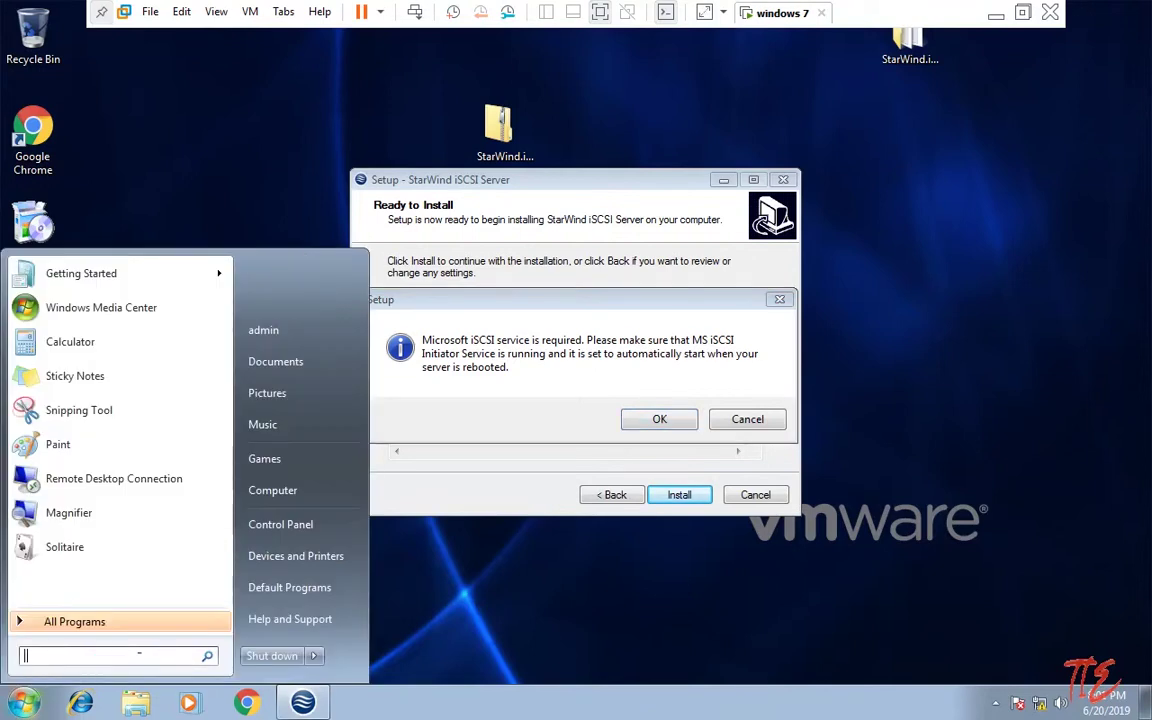
{"action": "type", "text": "isi"}
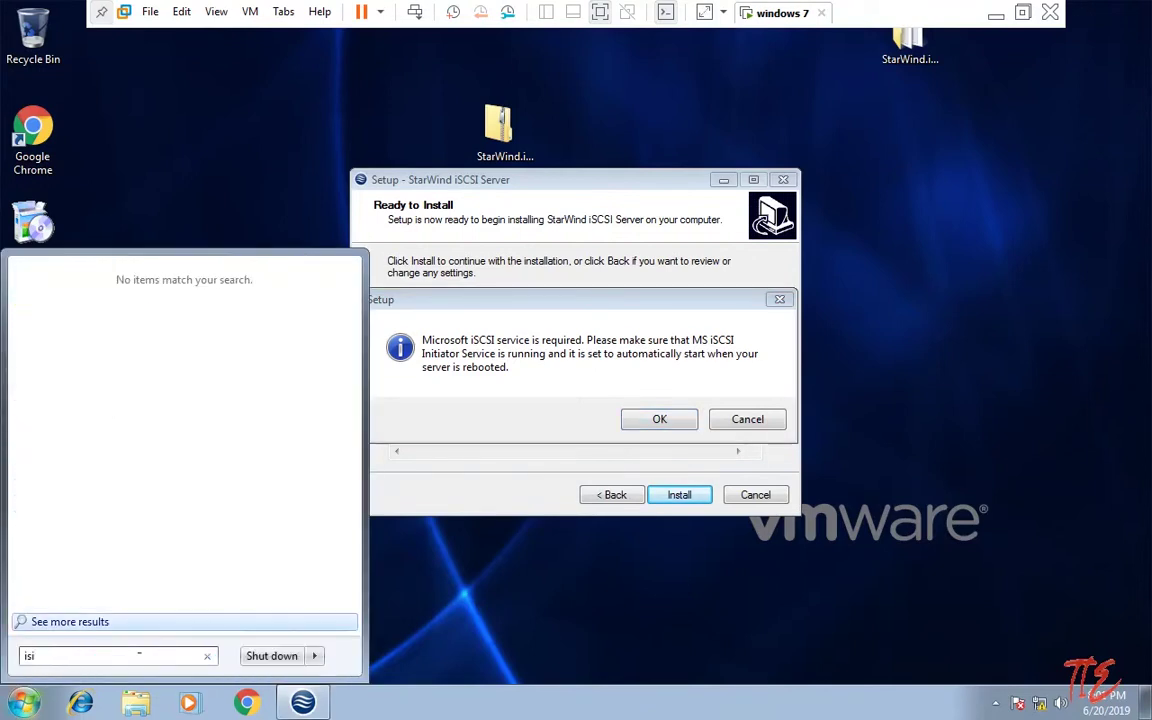
{"action": "key", "text": "BackSpace"}
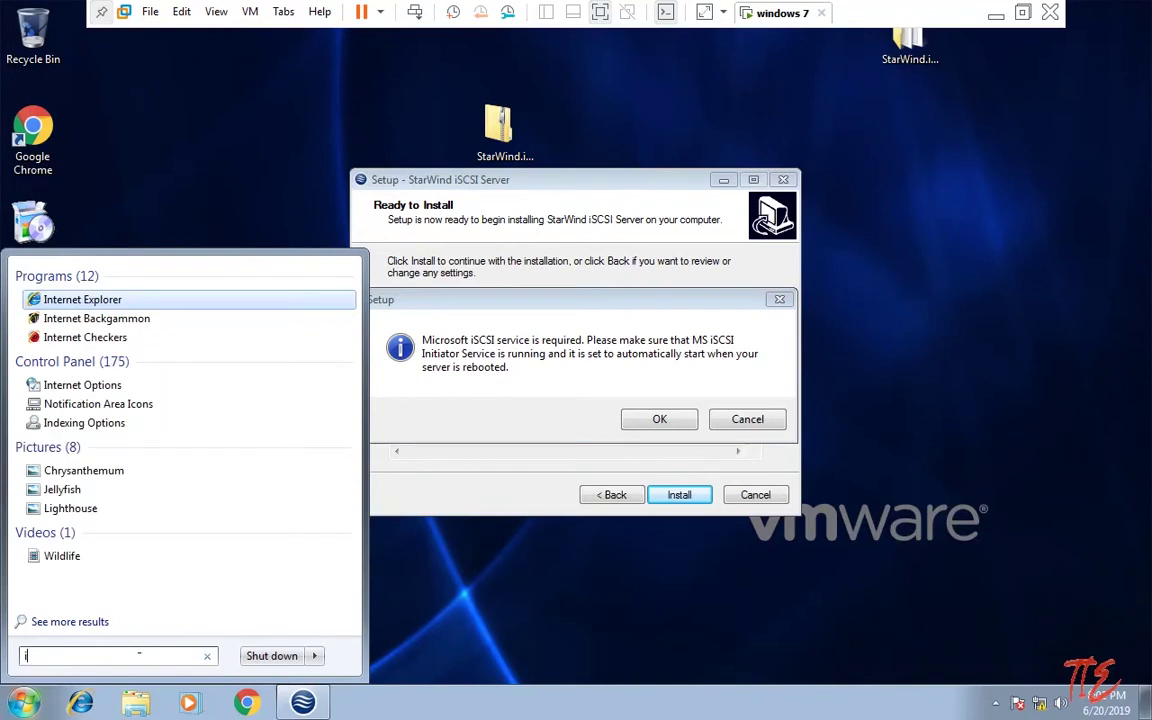
{"action": "type", "text": "is"}
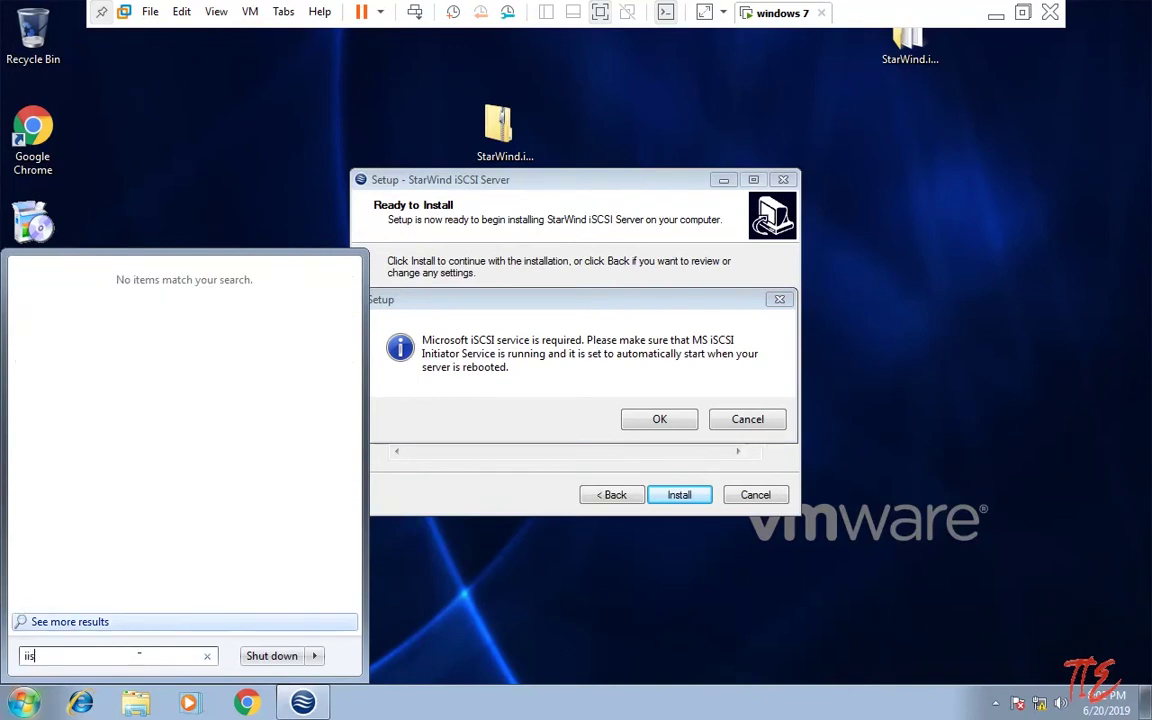
{"action": "type", "text": "csi"}
{"action": "key", "text": "BackSpace"}
{"action": "key", "text": "BackSpace"}
{"action": "key", "text": "BackSpace"}
{"action": "key", "text": "BackSpace"}
{"action": "key", "text": "BackSpace"}
{"action": "type", "text": "s"}
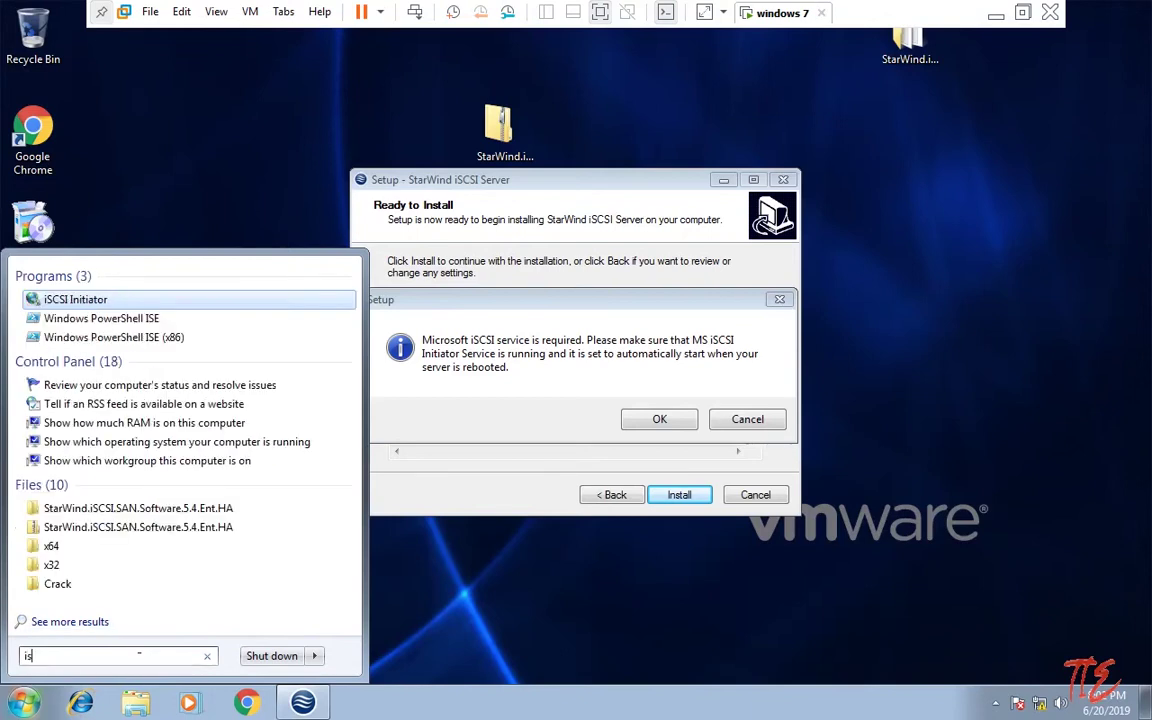
{"action": "type", "text": "cs"}
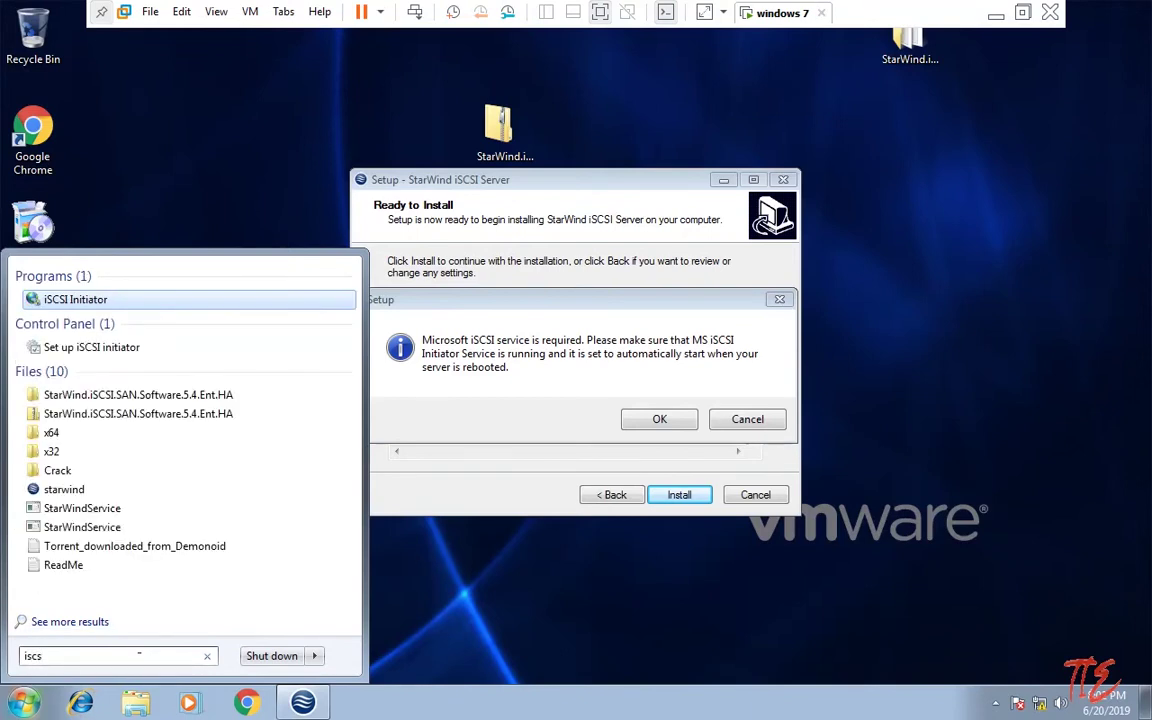
{"action": "type", "text": "i"}
{"action": "key", "text": "Return"}
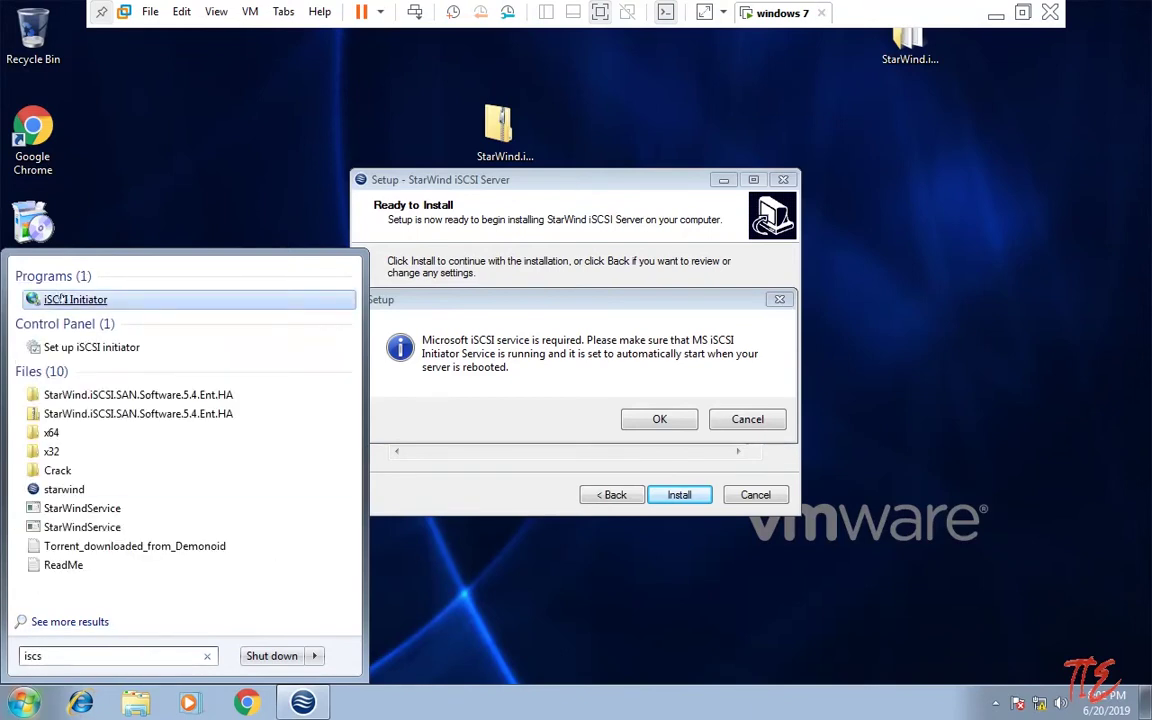
{"action": "left_click", "coordinate": [688, 441]}
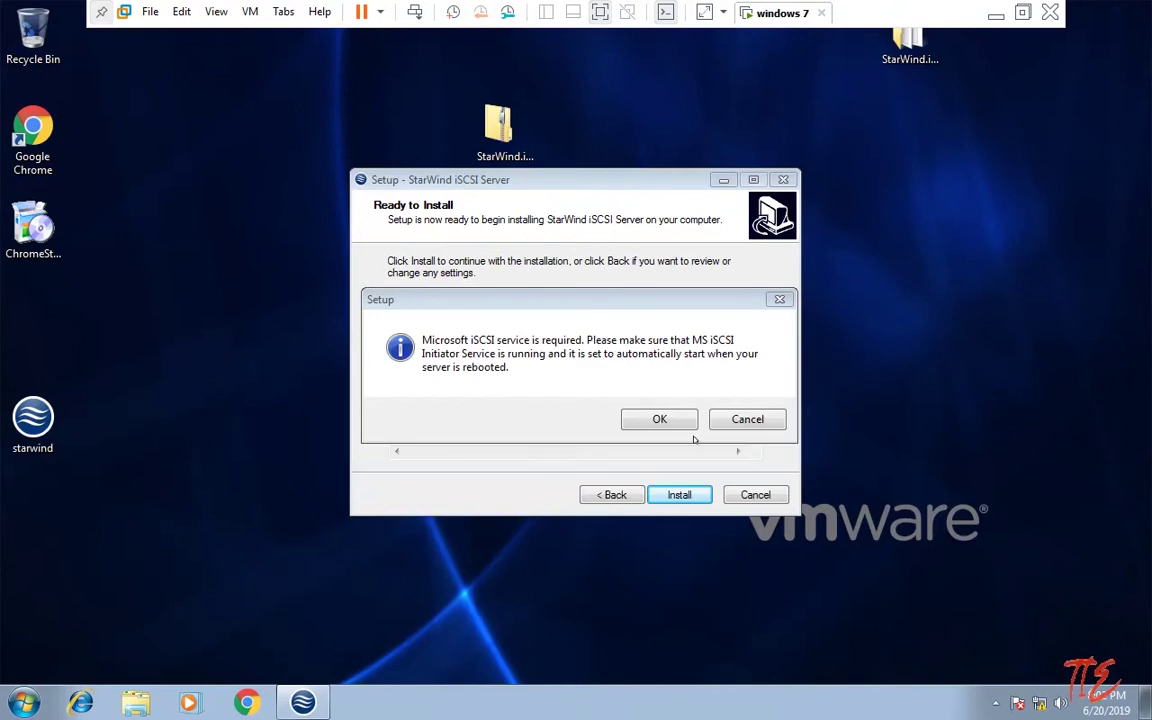
{"action": "left_click", "coordinate": [659, 410]}
{"action": "left_click", "coordinate": [661, 416]}
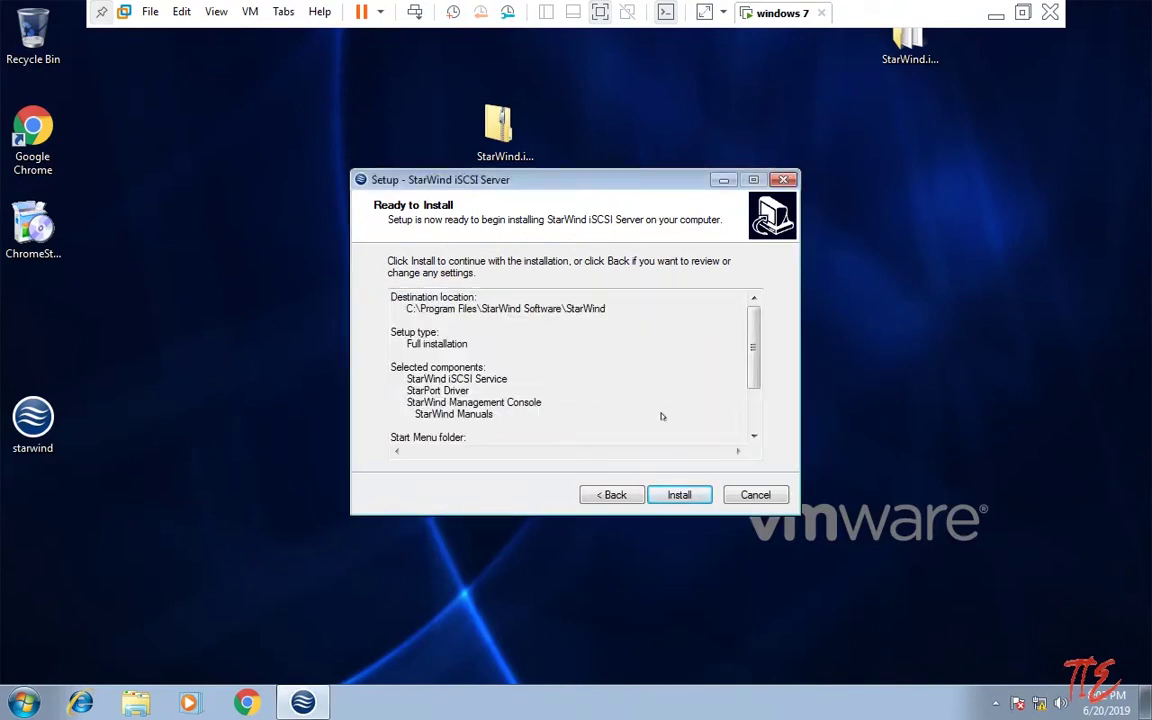
{"action": "left_click", "coordinate": [660, 418]}
Step: Reopen iSCSI Initiator from the Start menu, retry the installation, review its portals and targets, then close it
{"action": "left_click", "coordinate": [24, 703]}
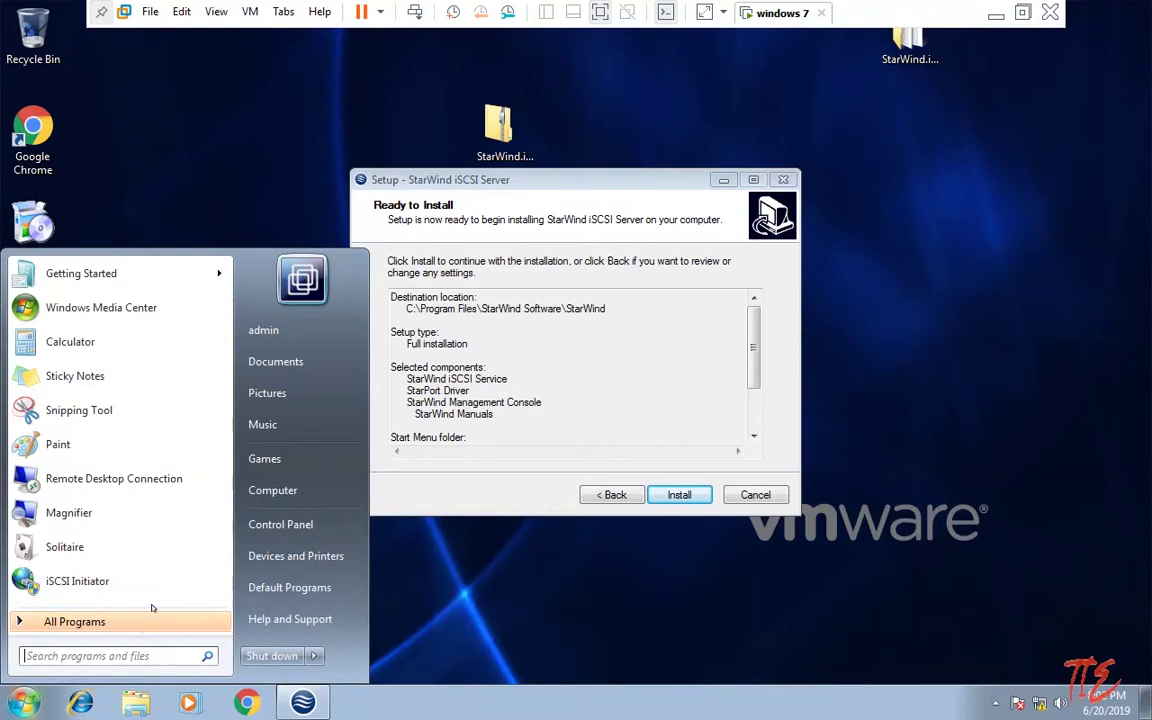
{"action": "left_click_drag", "start_coordinate": [77, 581], "coordinate": [100, 276]}
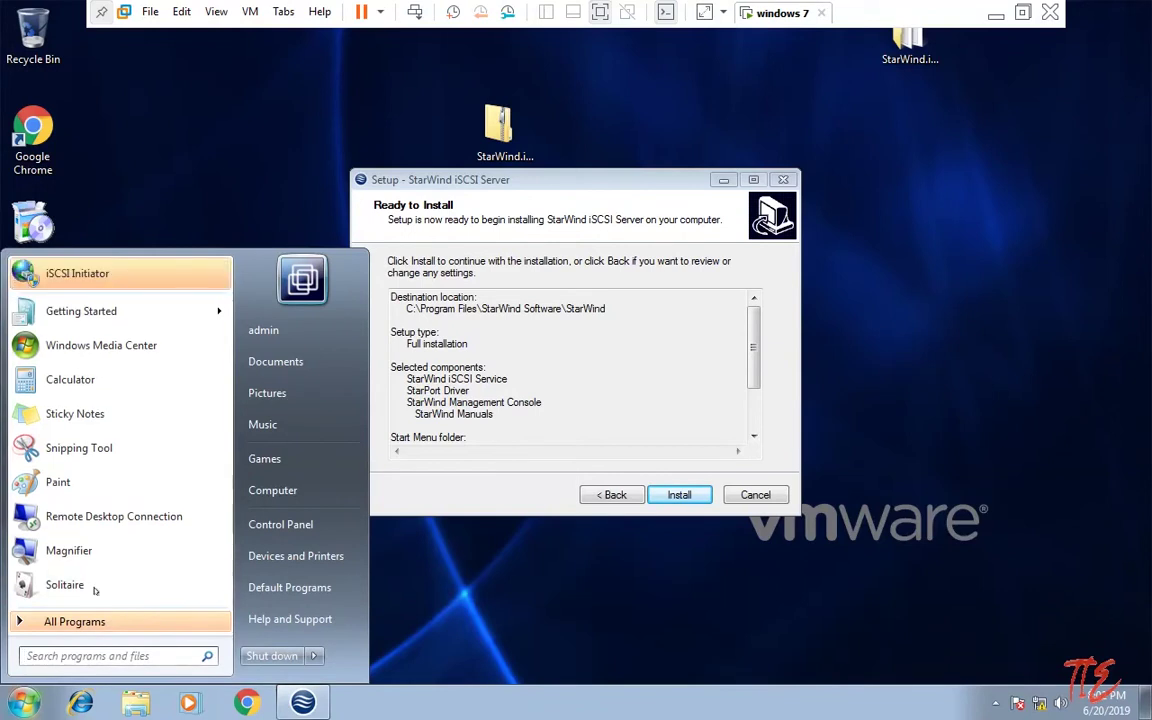
{"action": "left_click", "coordinate": [110, 274]}
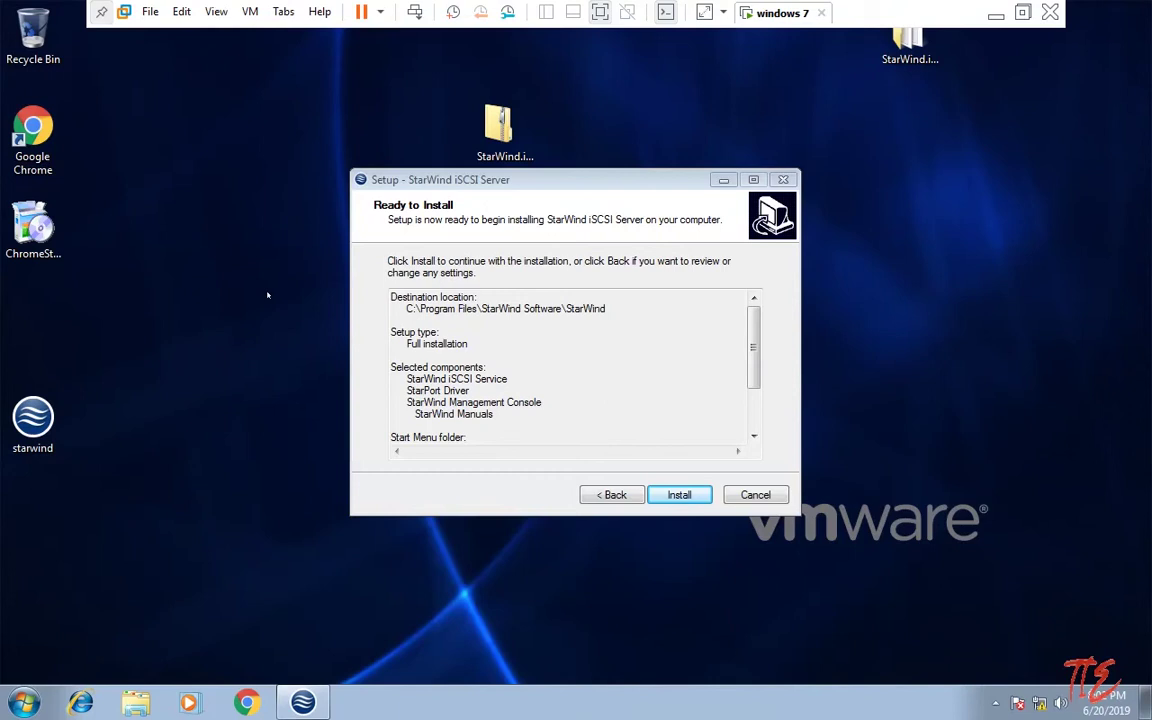
{"action": "left_click", "coordinate": [680, 490]}
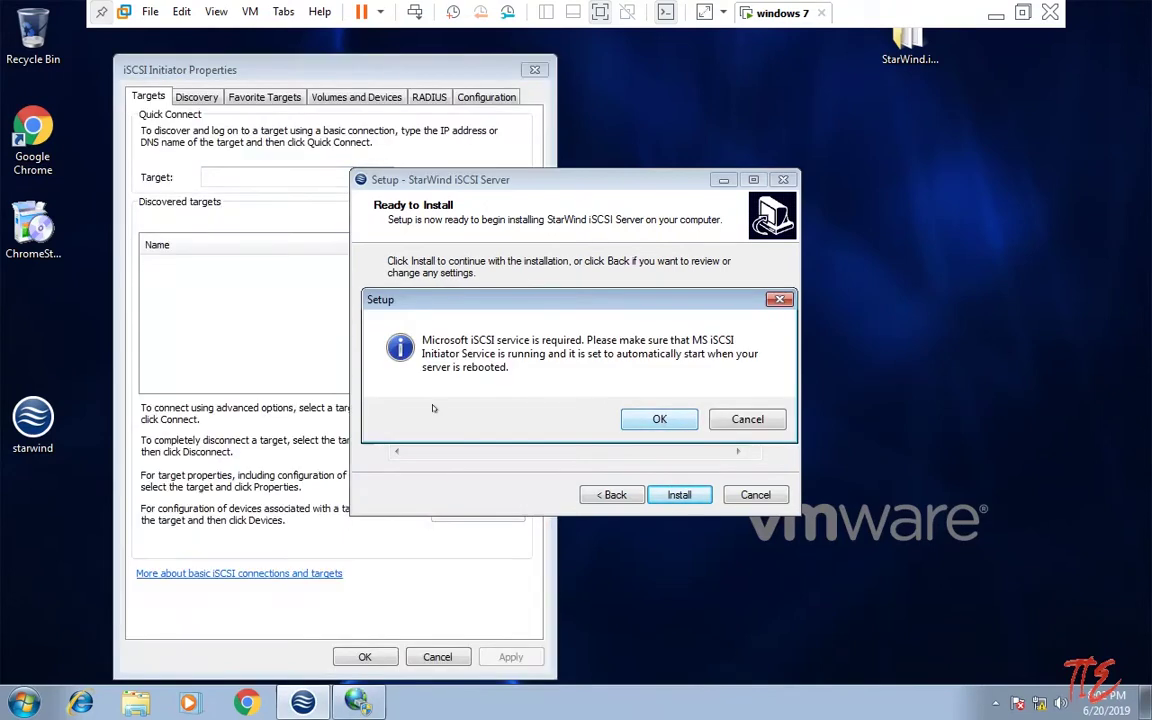
{"action": "left_click", "coordinate": [196, 92]}
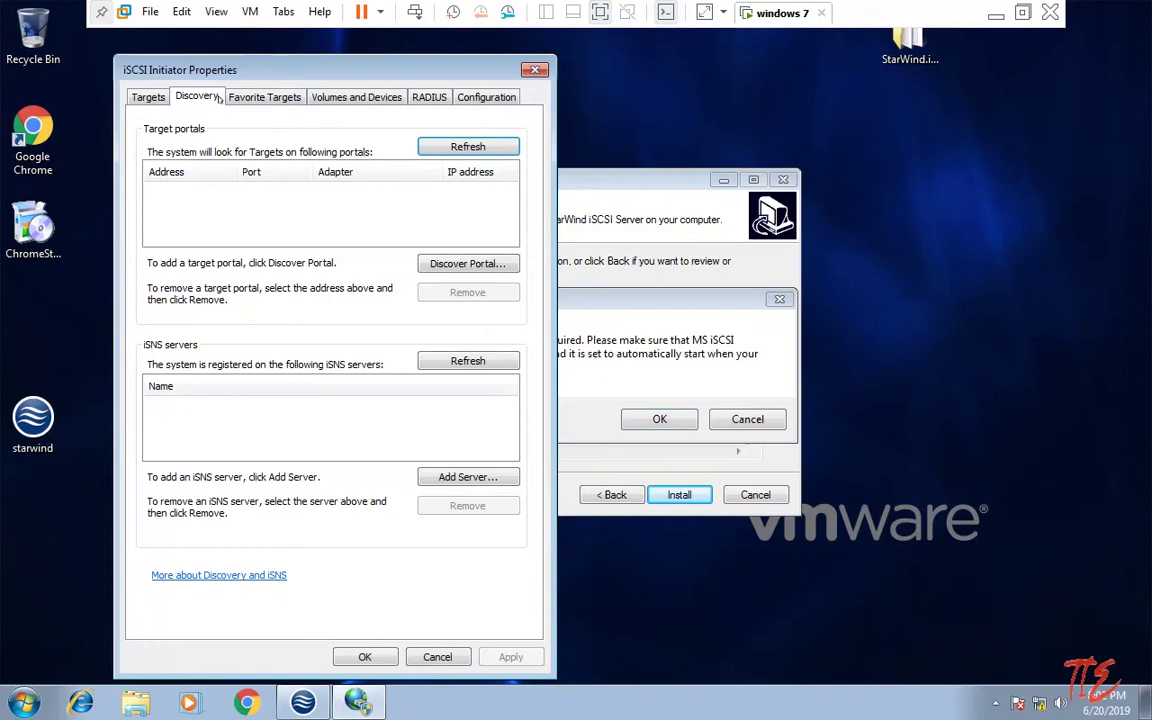
{"action": "left_click", "coordinate": [147, 96]}
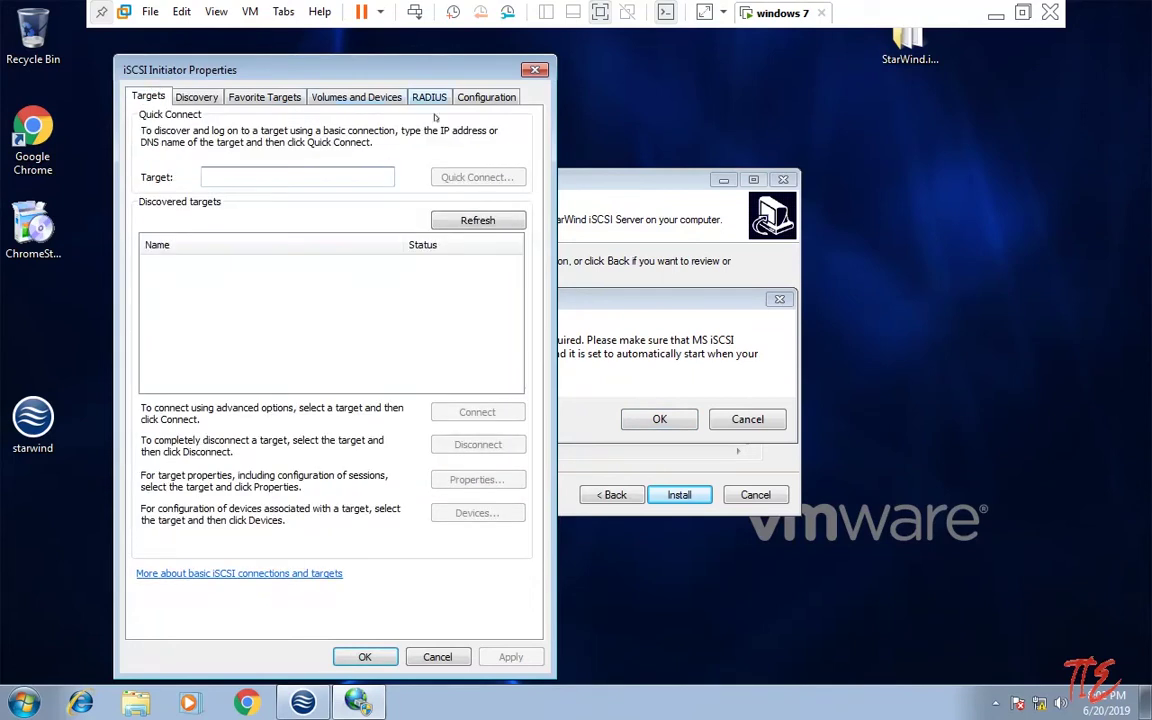
{"action": "left_click", "coordinate": [534, 69]}
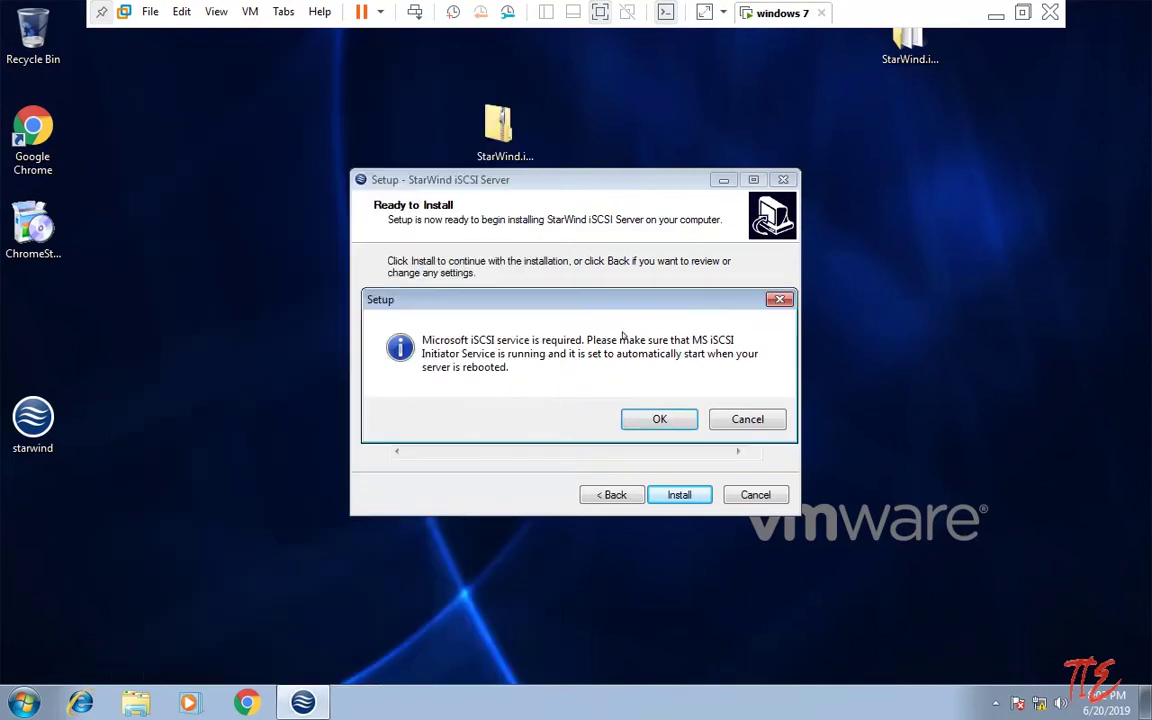
Step: Continue past the warning, always trust and install the StarWind System devices driver, then finish setup
{"action": "left_click", "coordinate": [660, 419]}
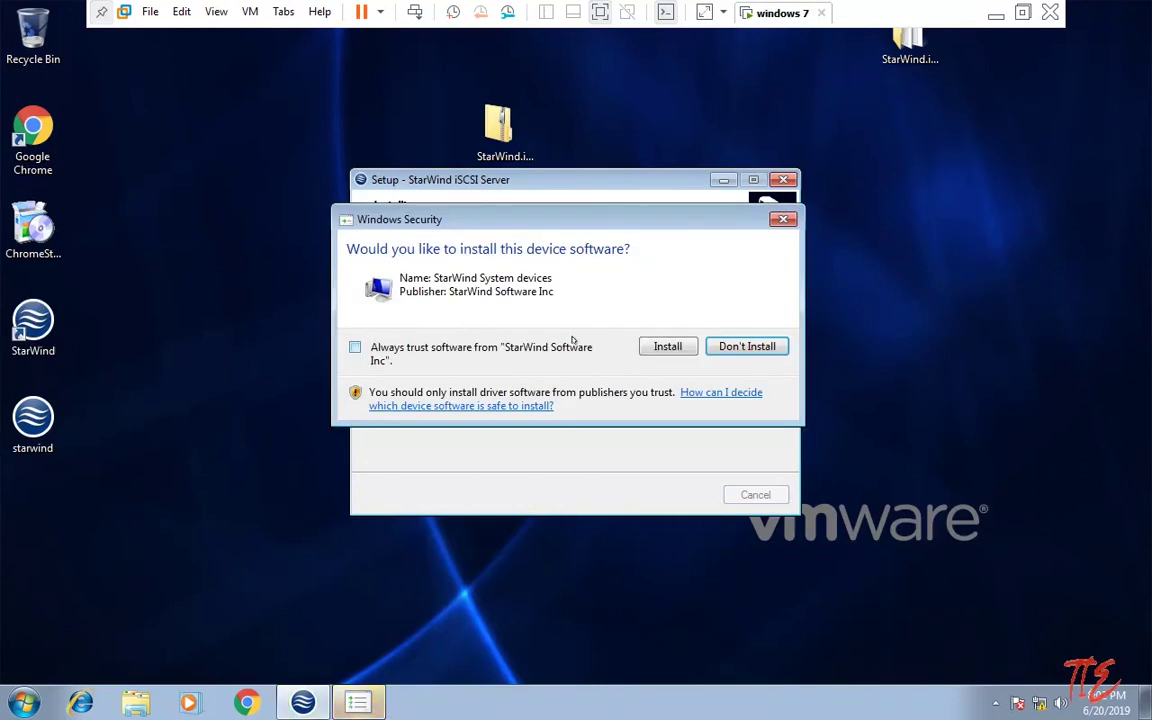
{"action": "left_click", "coordinate": [487, 347]}
{"action": "left_click", "coordinate": [667, 346]}
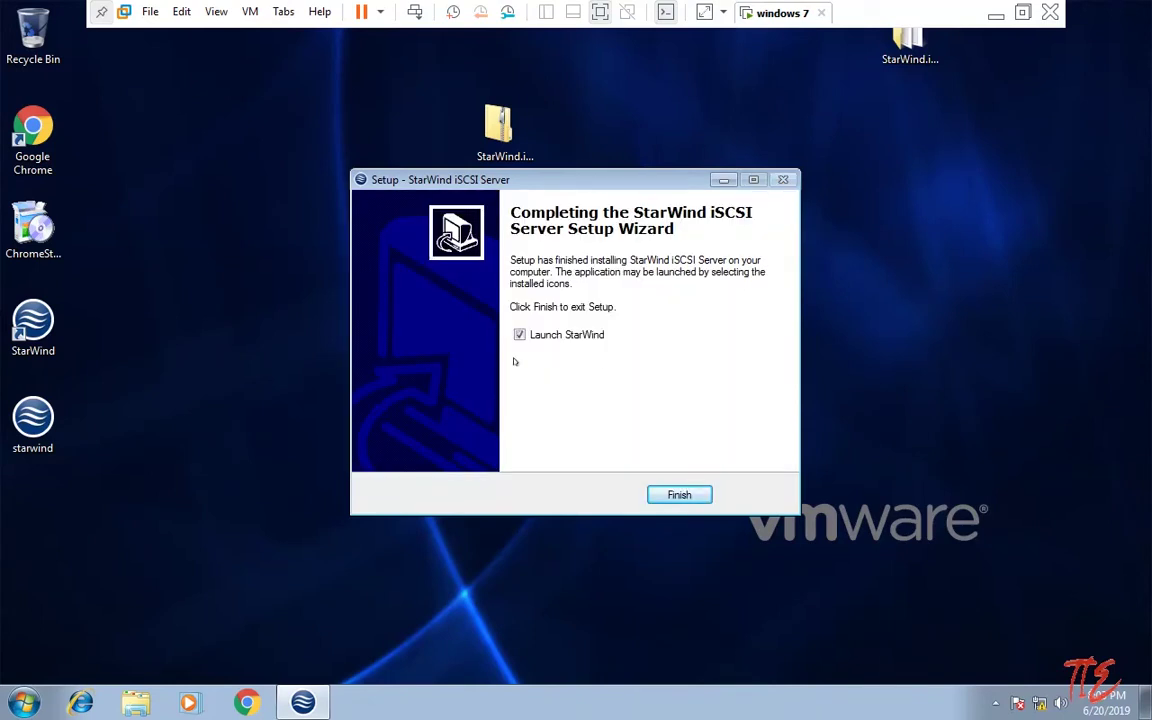
{"action": "left_click", "coordinate": [679, 495]}
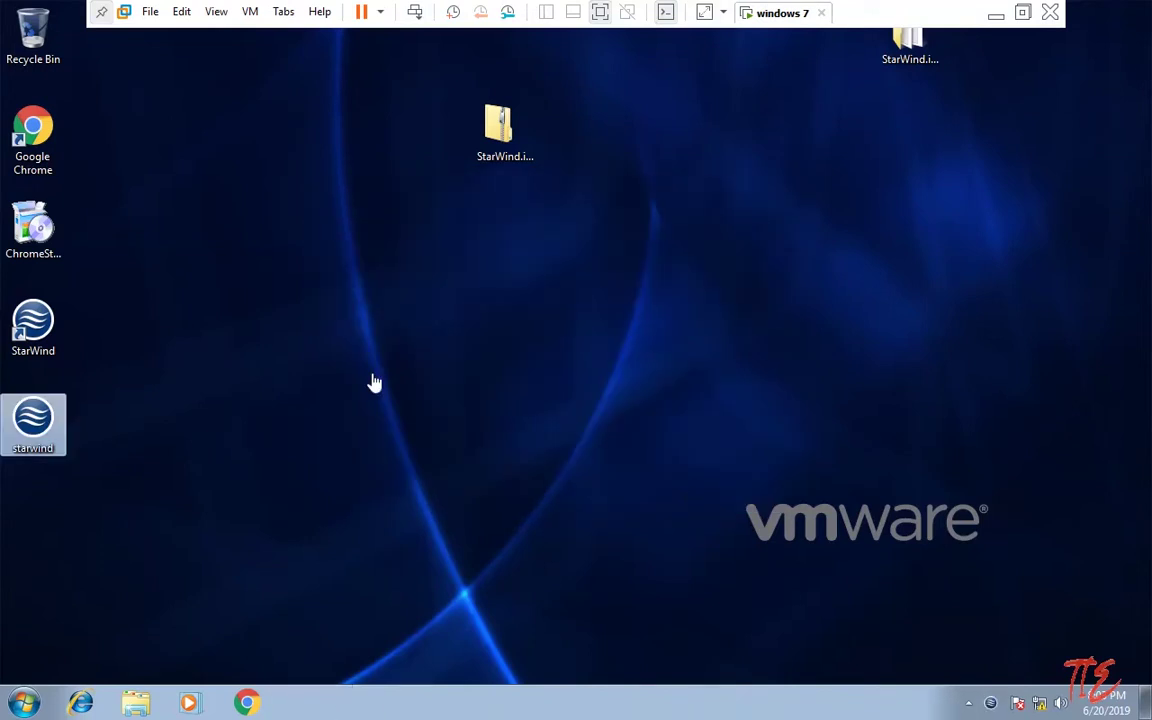
Step: Set the VM's Network Adapter 2 to Bridged with physical connection state replicated and apply
{"action": "right_click", "coordinate": [781, 22]}
{"action": "left_click", "coordinate": [819, 258]}
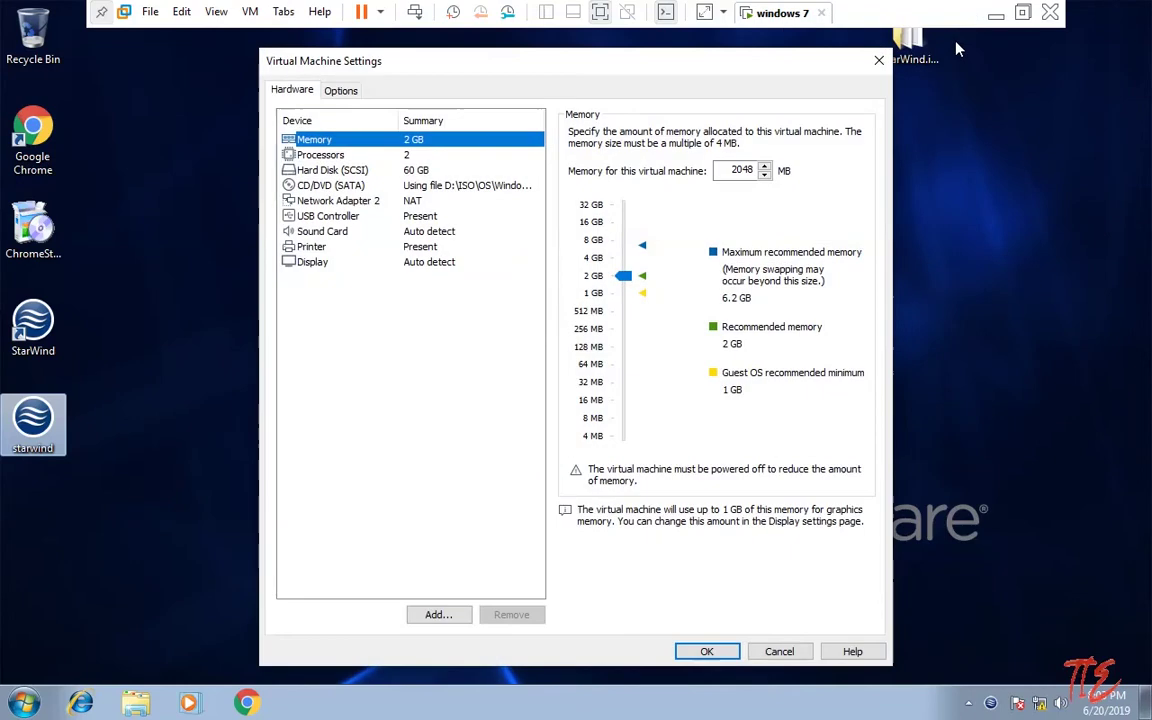
{"action": "left_click", "coordinate": [418, 202]}
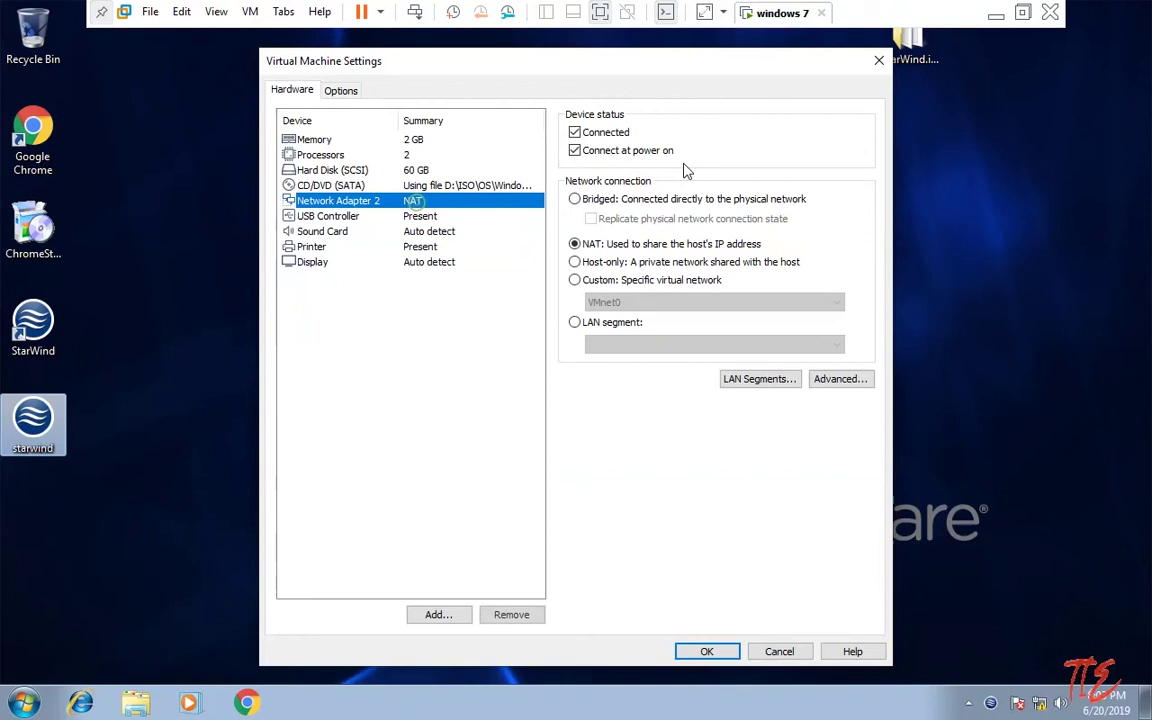
{"action": "left_click", "coordinate": [574, 199]}
{"action": "left_click", "coordinate": [591, 220]}
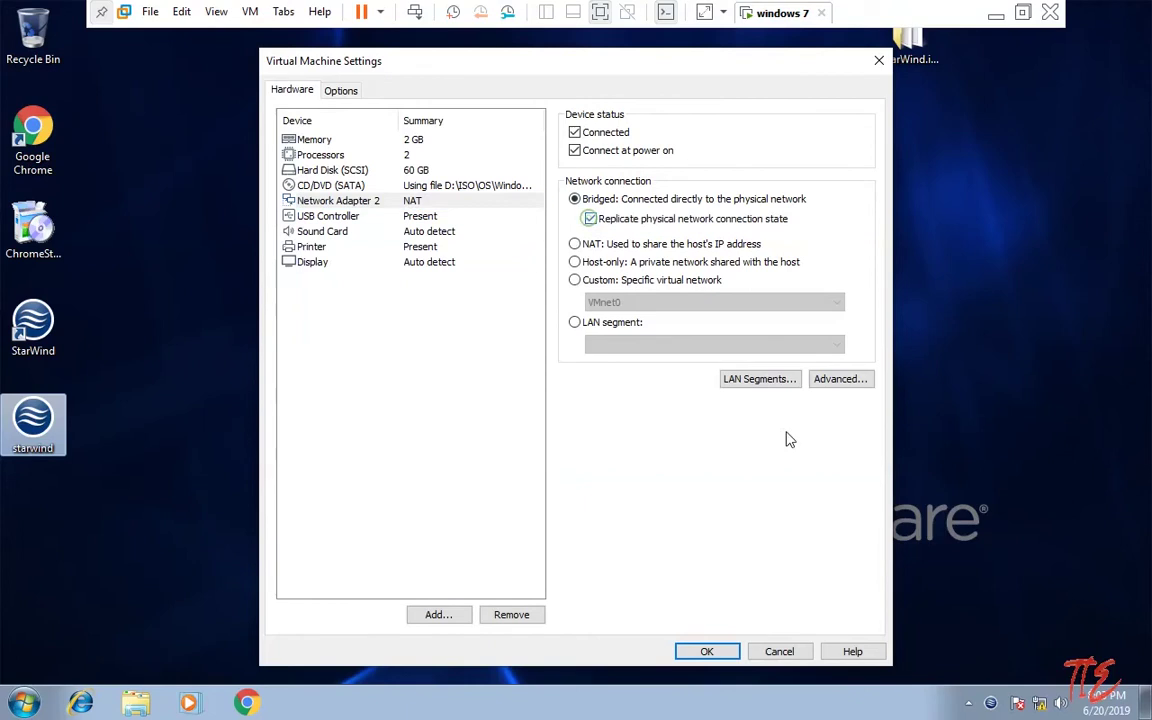
{"action": "left_click", "coordinate": [718, 651]}
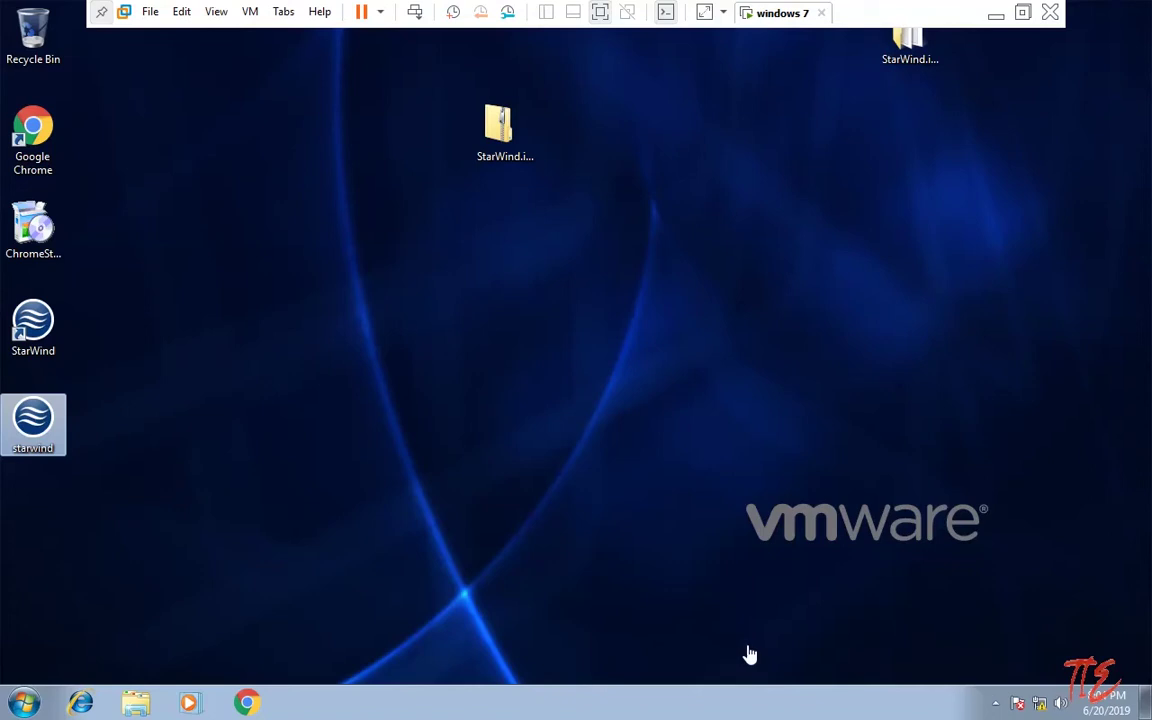
{"action": "right_click", "coordinate": [1040, 703]}
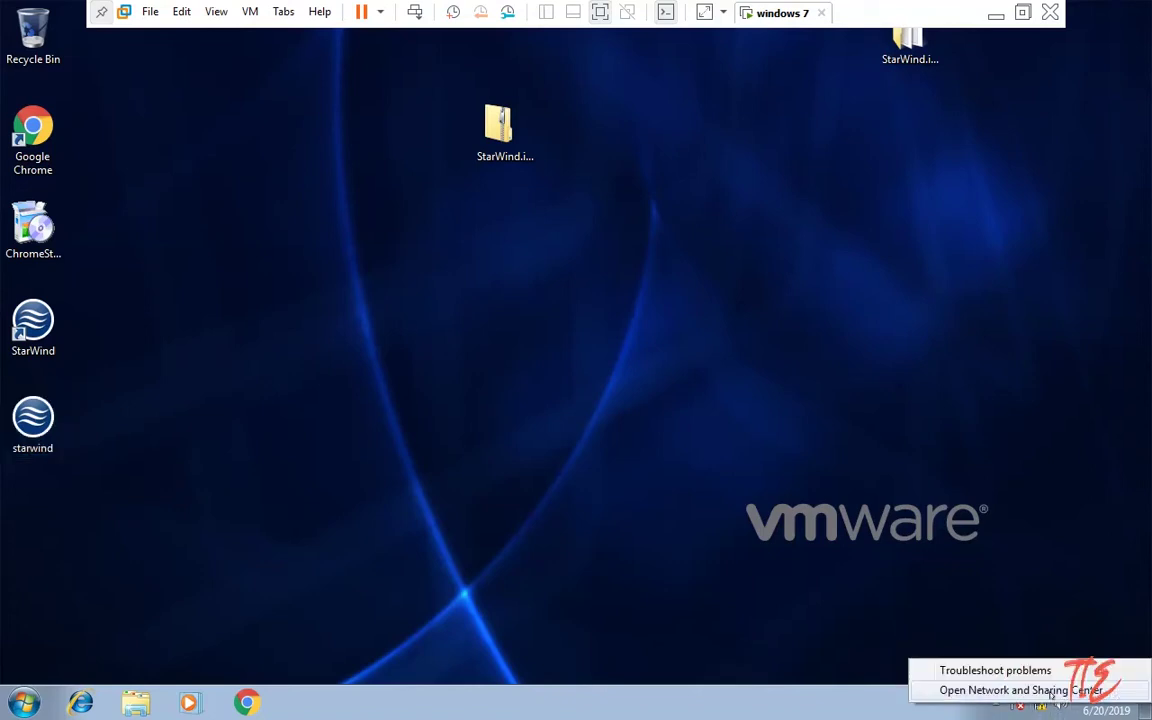
{"action": "left_click", "coordinate": [1000, 689]}
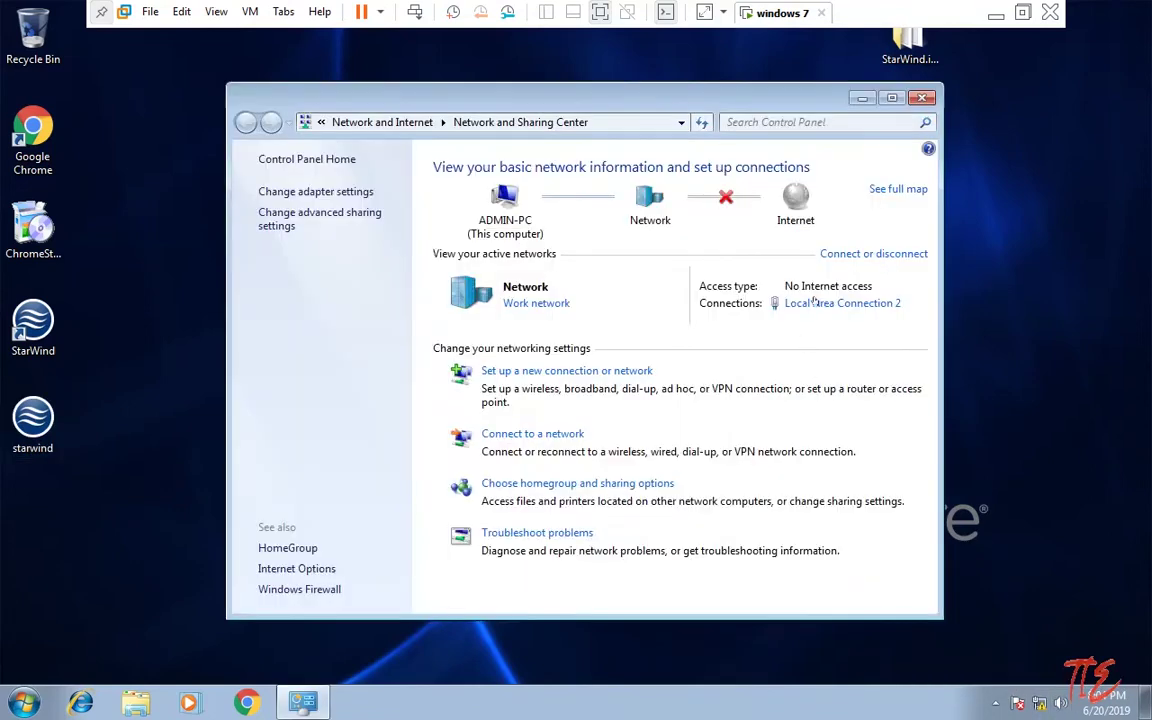
{"action": "left_click", "coordinate": [795, 303]}
{"action": "left_click", "coordinate": [477, 340]}
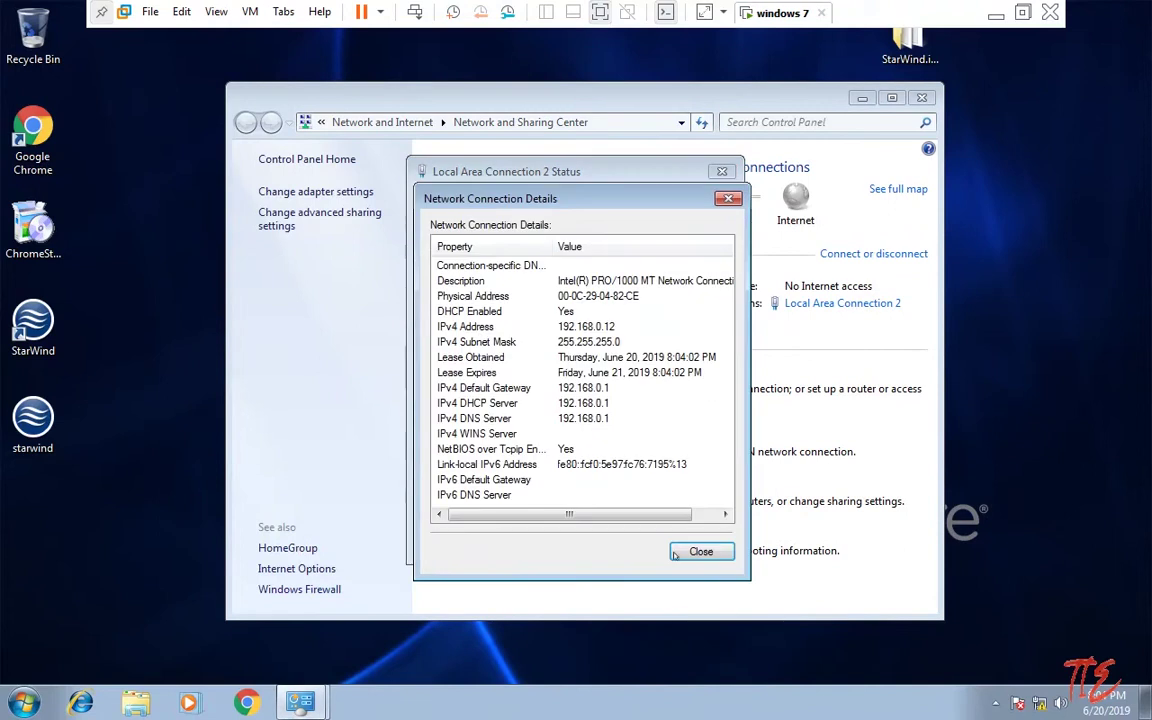
{"action": "left_click", "coordinate": [697, 548]}
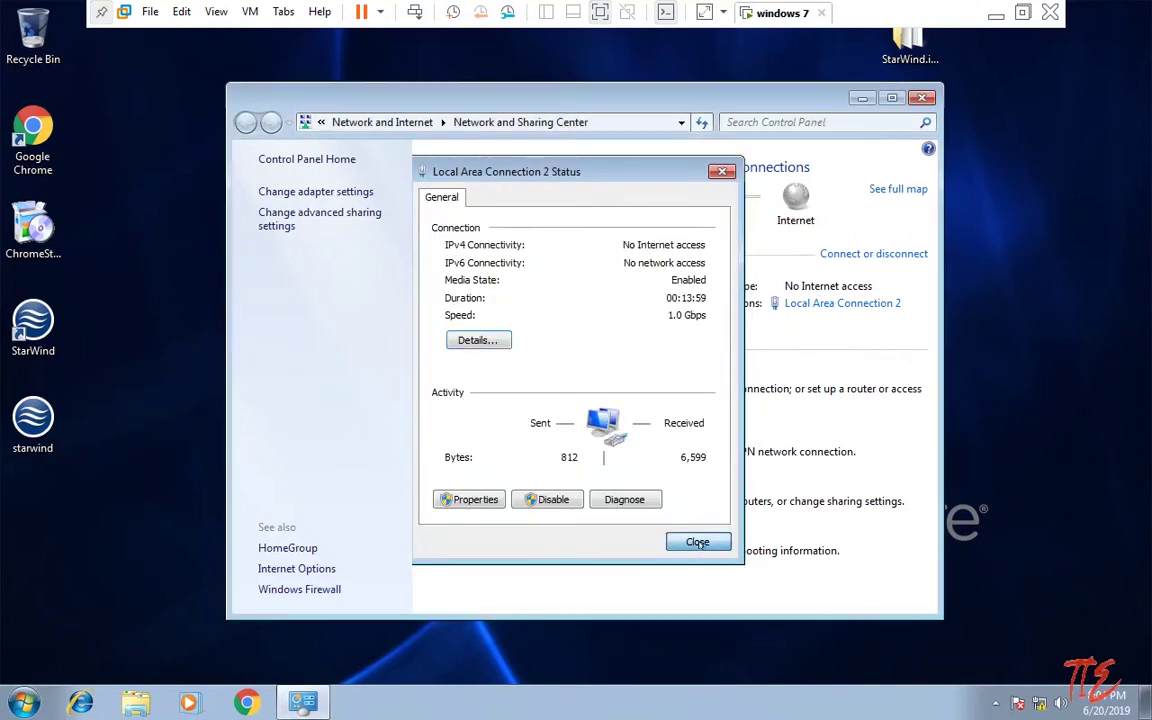
{"action": "left_click", "coordinate": [697, 542]}
{"action": "left_click", "coordinate": [821, 305]}
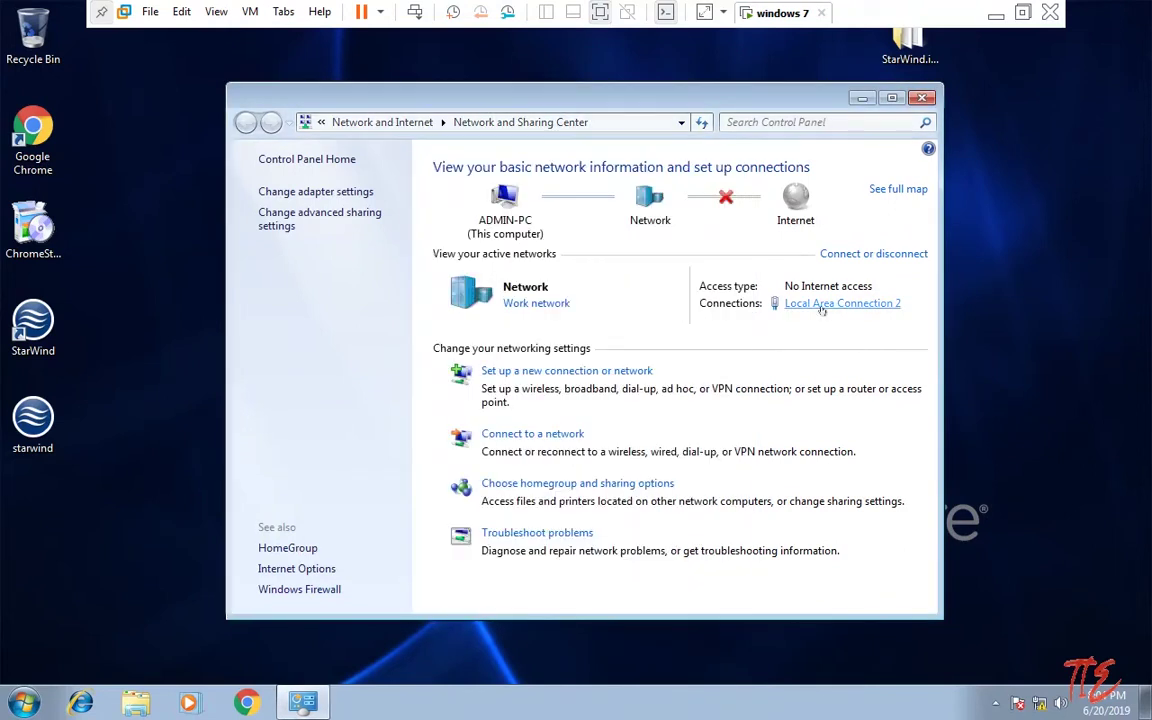
{"action": "left_click", "coordinate": [472, 338]}
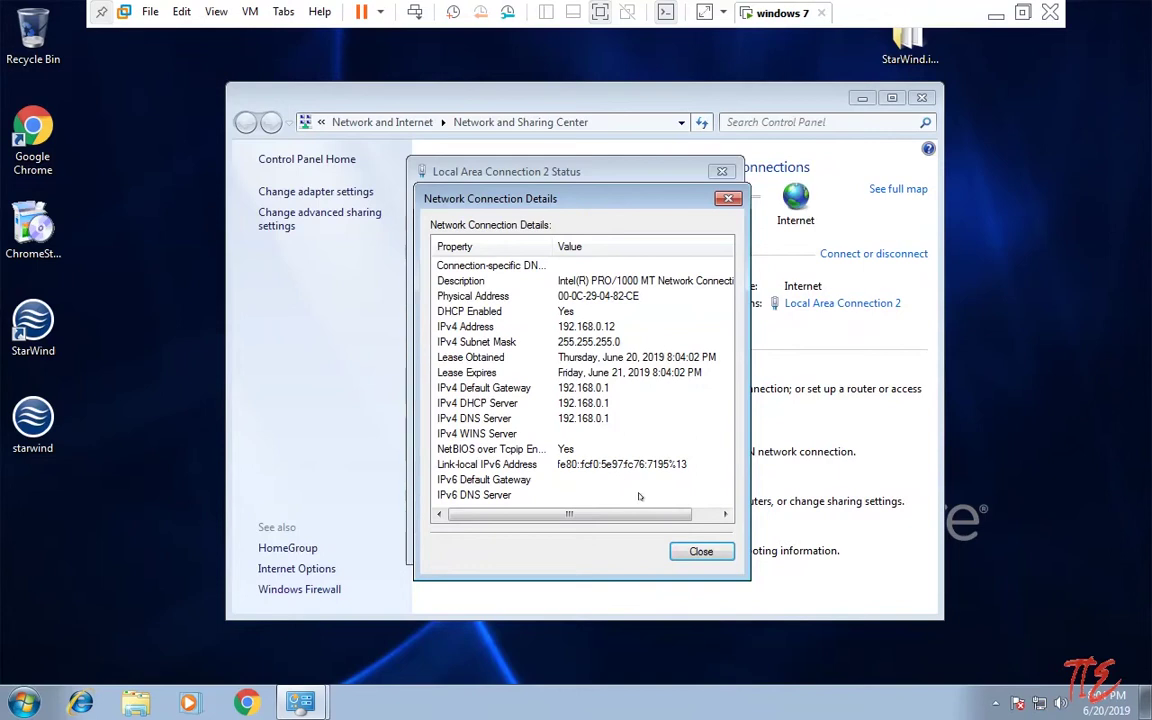
{"action": "left_click", "coordinate": [701, 551]}
{"action": "left_click", "coordinate": [697, 541]}
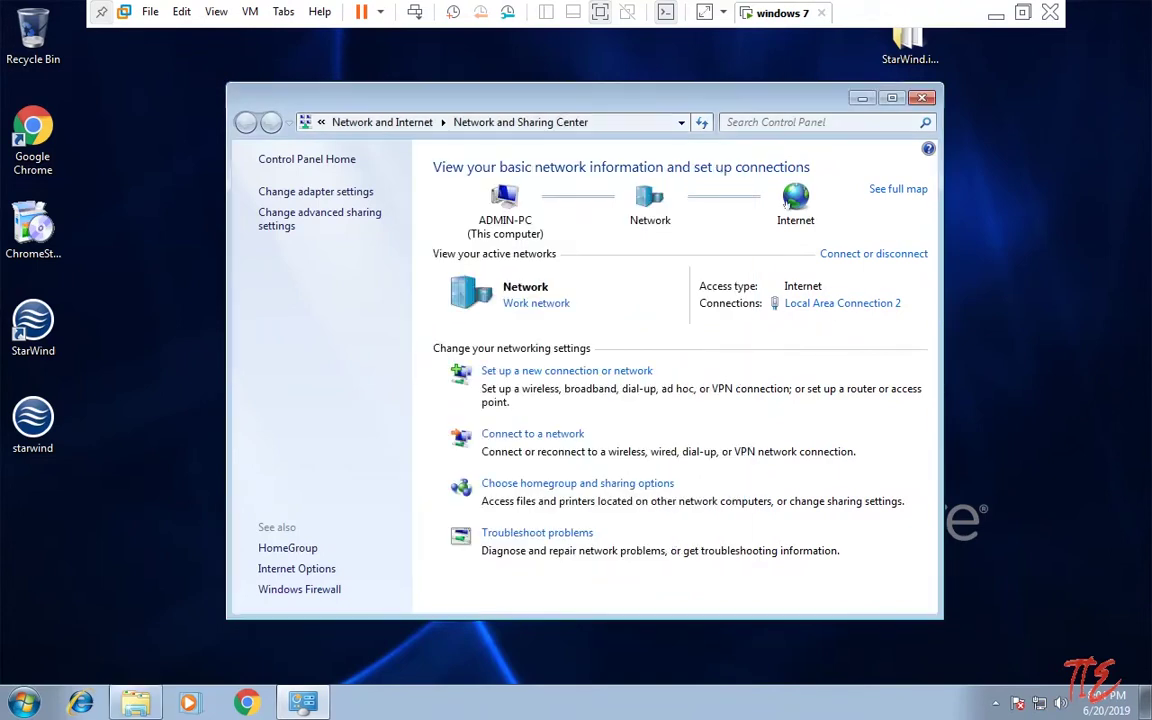
{"action": "left_click", "coordinate": [825, 303]}
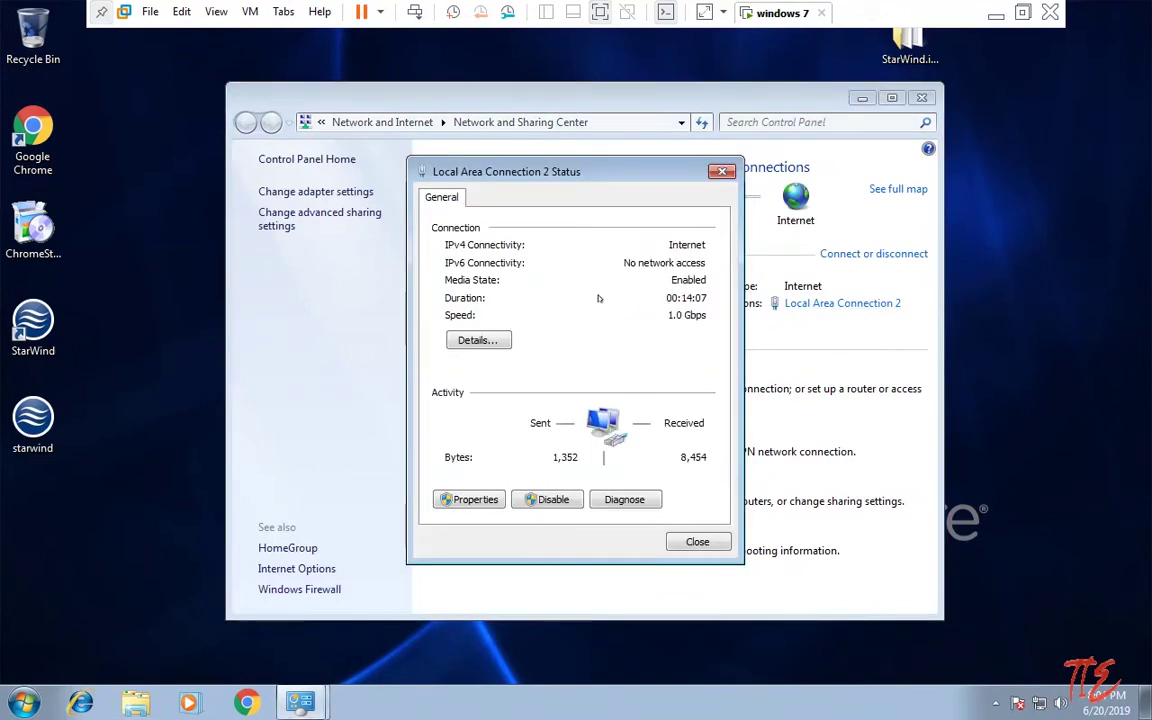
{"action": "left_click", "coordinate": [498, 339]}
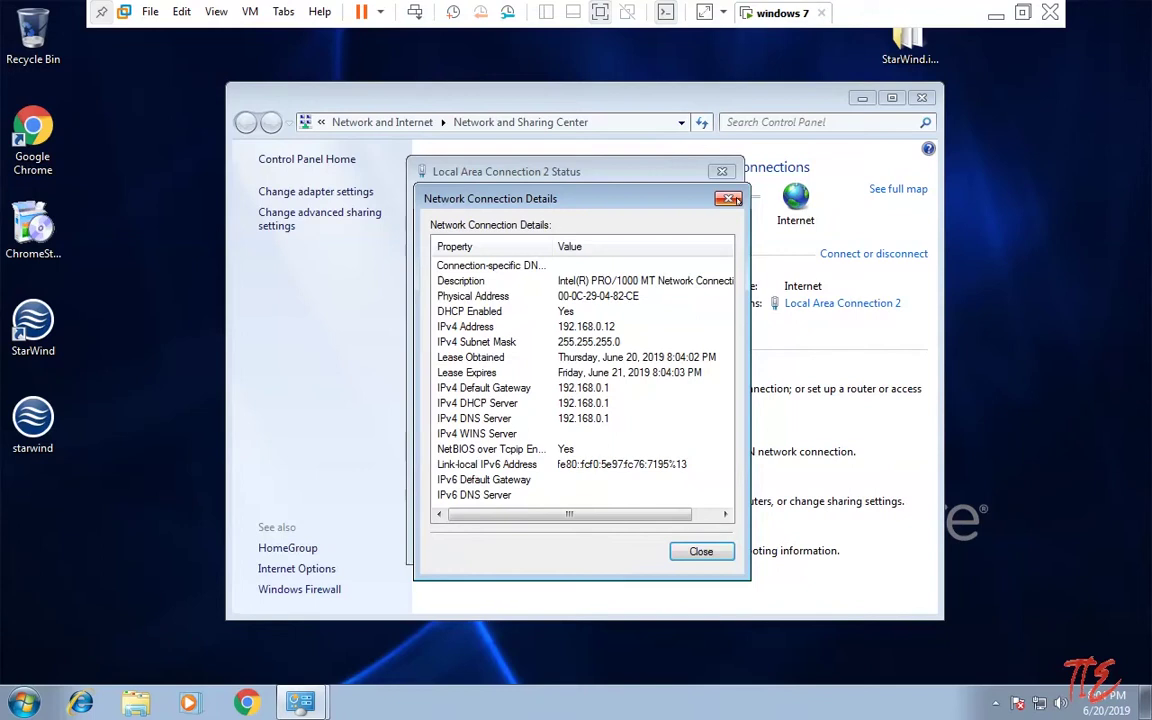
{"action": "left_click", "coordinate": [727, 198]}
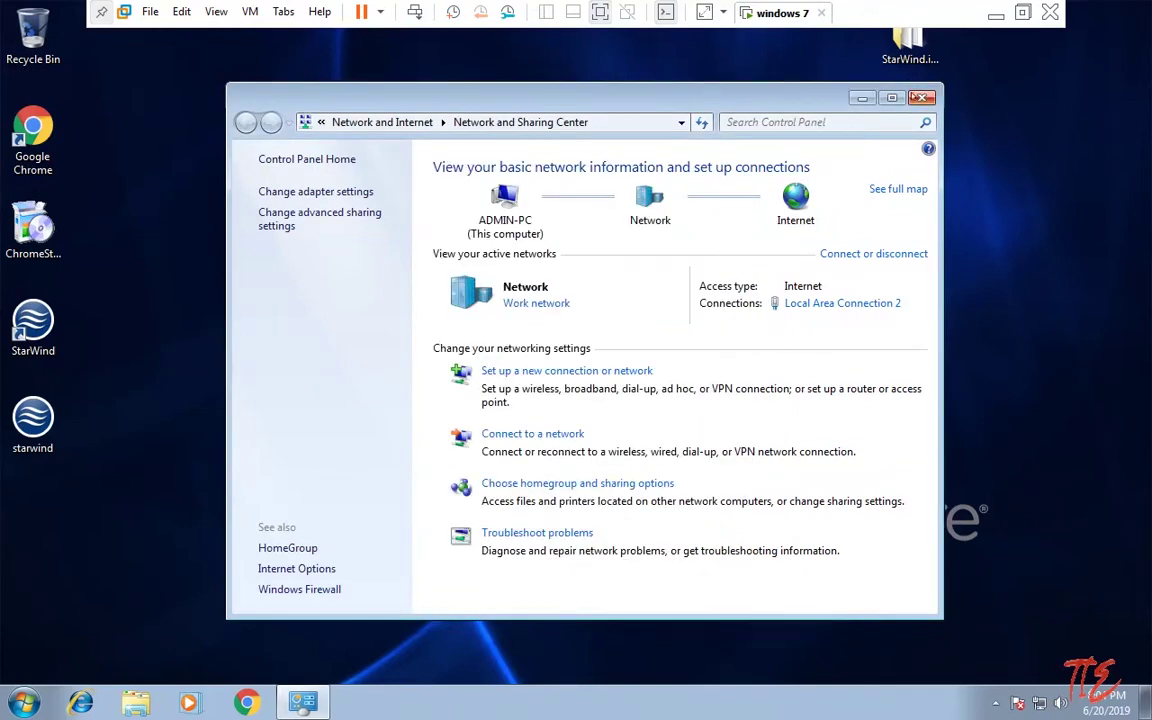
{"action": "left_click", "coordinate": [922, 97]}
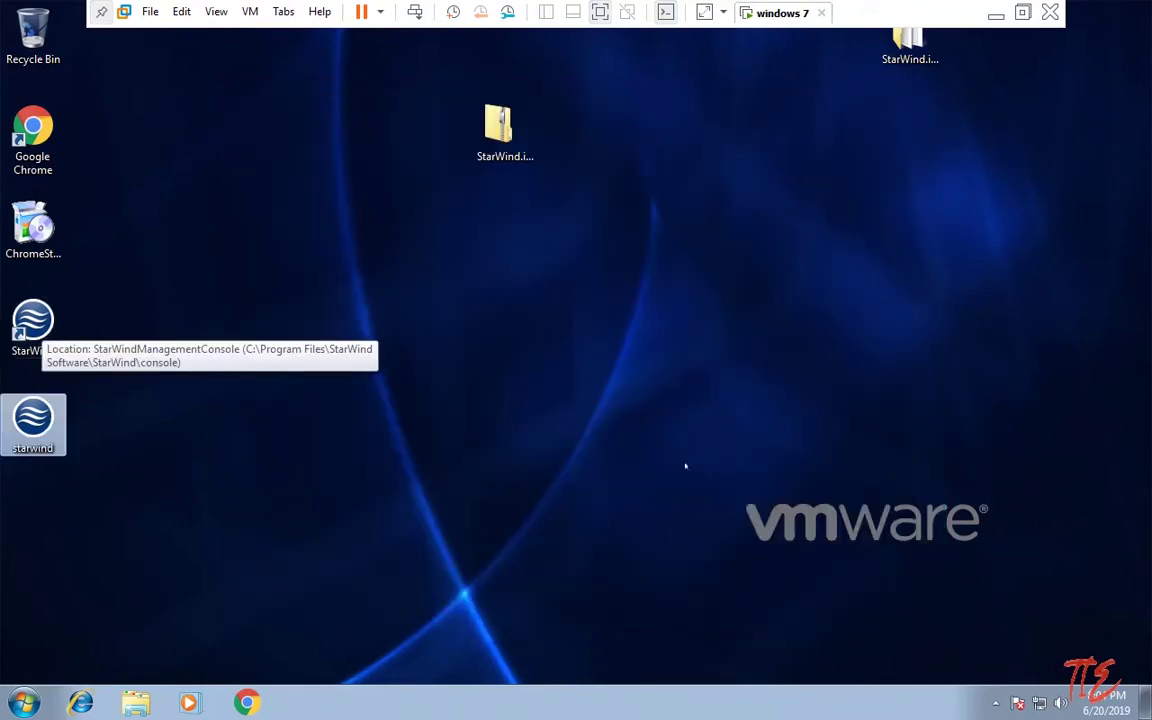
Step: Start the StarWind management console from the tray icon, centre its window and widen the tree pane
{"action": "left_click", "coordinate": [995, 703]}
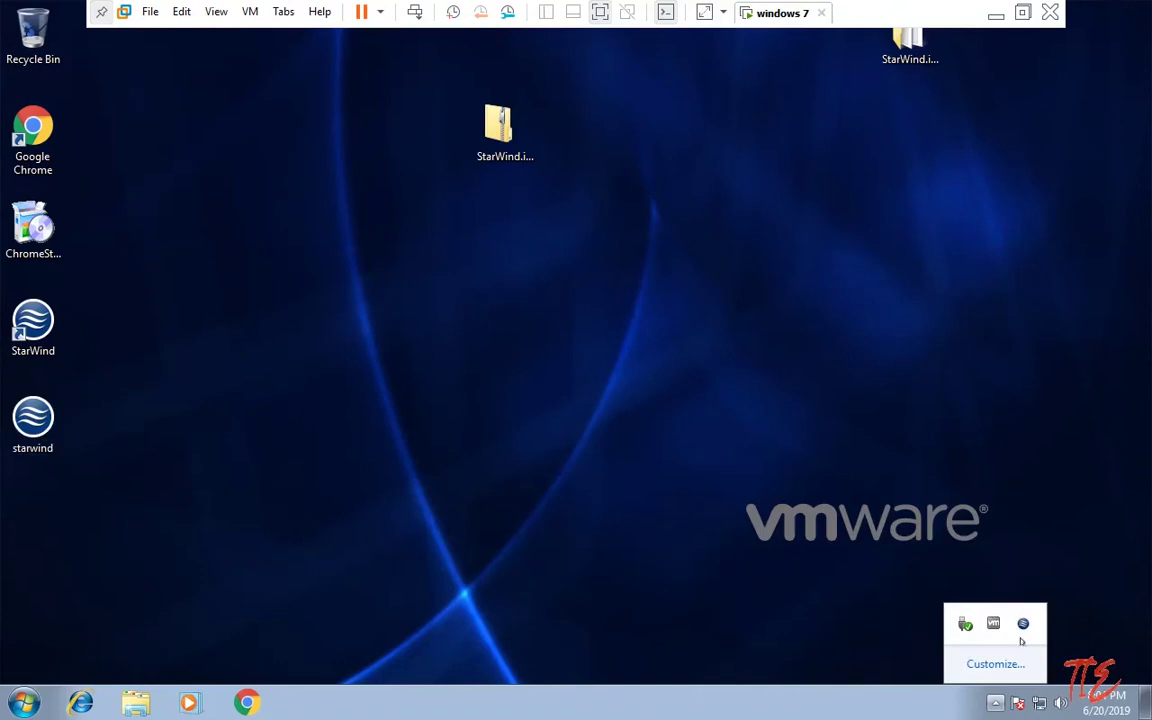
{"action": "right_click", "coordinate": [1023, 633]}
{"action": "left_click", "coordinate": [1028, 594]}
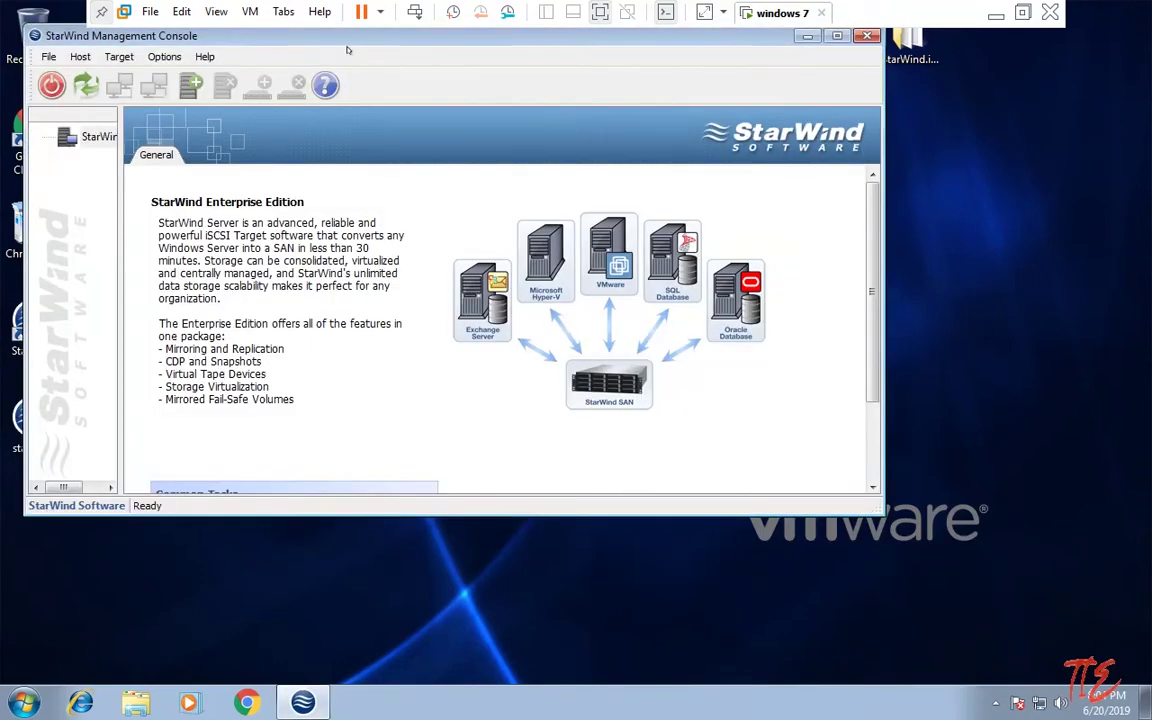
{"action": "left_click_drag", "start_coordinate": [347, 49], "coordinate": [465, 158]}
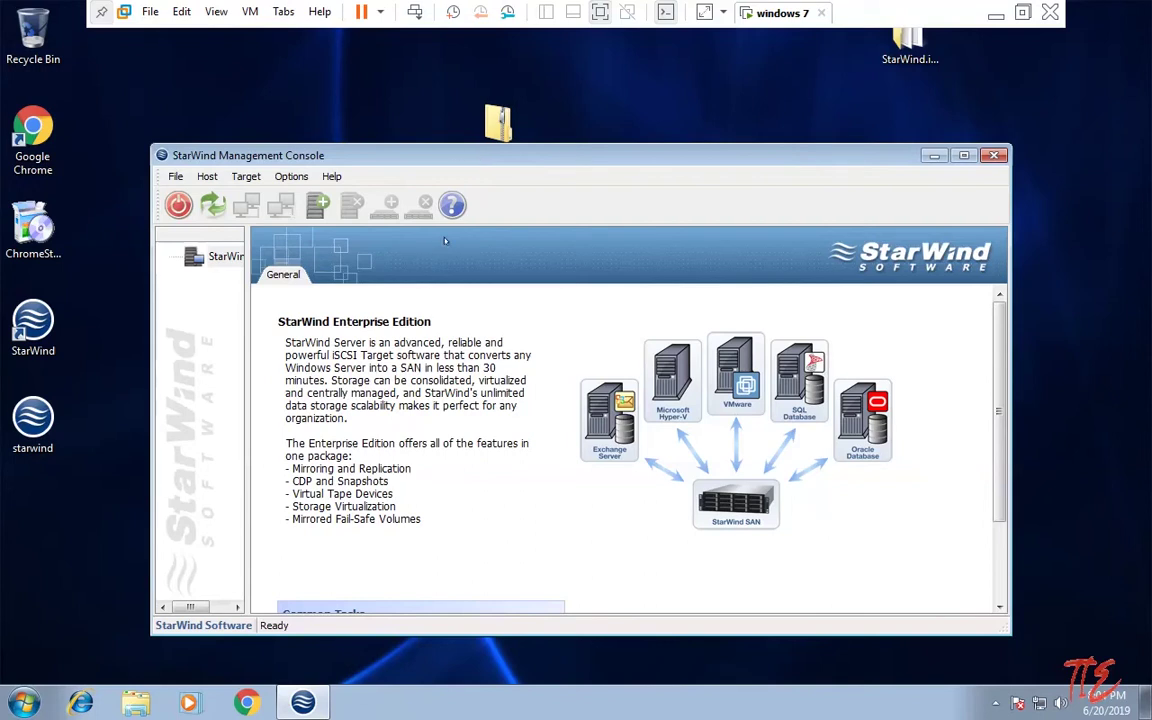
{"action": "left_click_drag", "start_coordinate": [241, 496], "coordinate": [318, 495]}
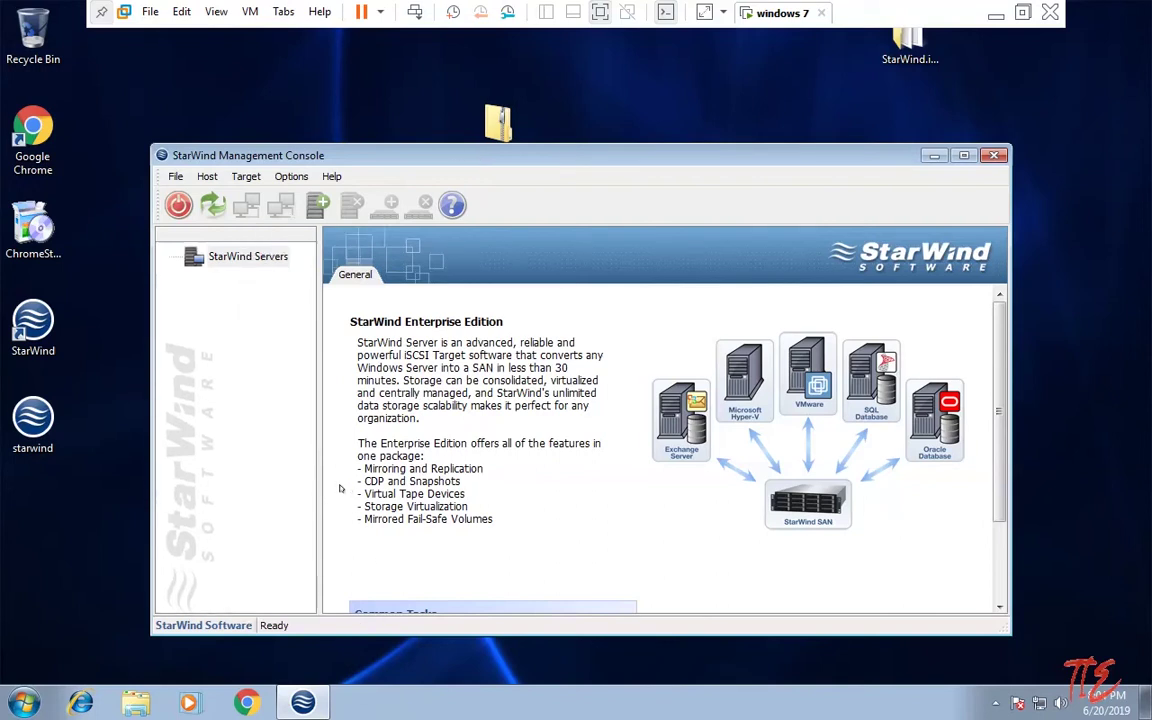
Step: Open Add Host, read the IPv4 address from Local Area Connection 2 details, and clear 127.0.0.1
{"action": "right_click", "coordinate": [226, 257]}
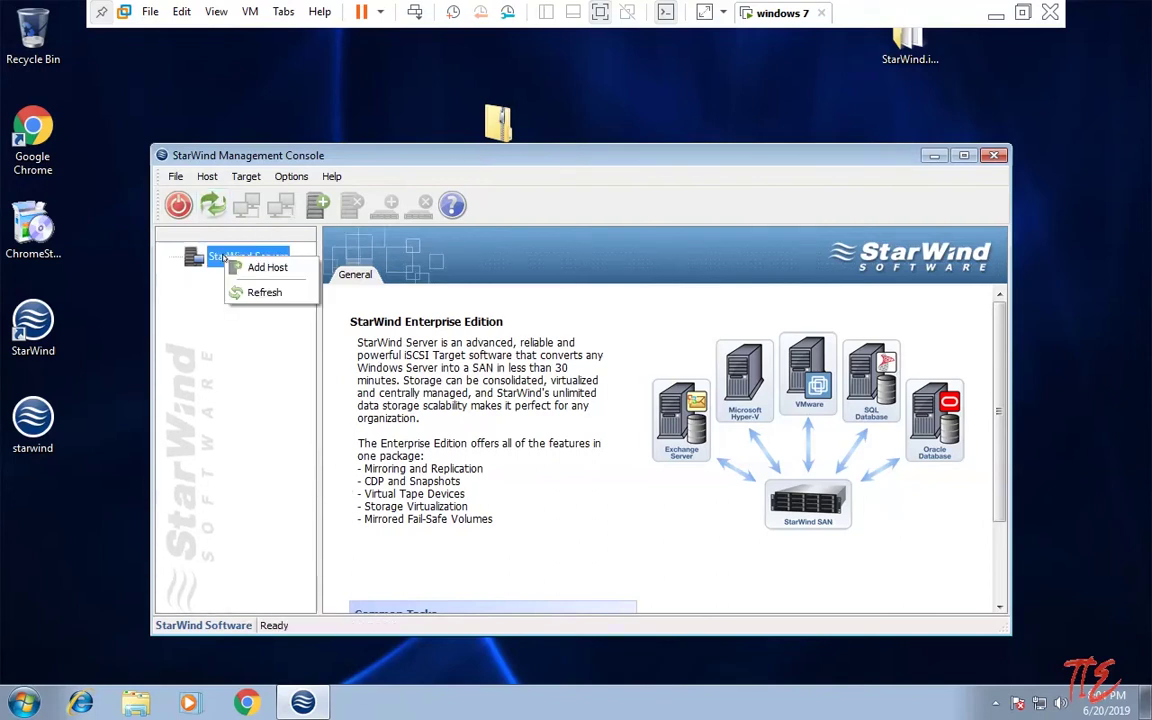
{"action": "left_click", "coordinate": [262, 267]}
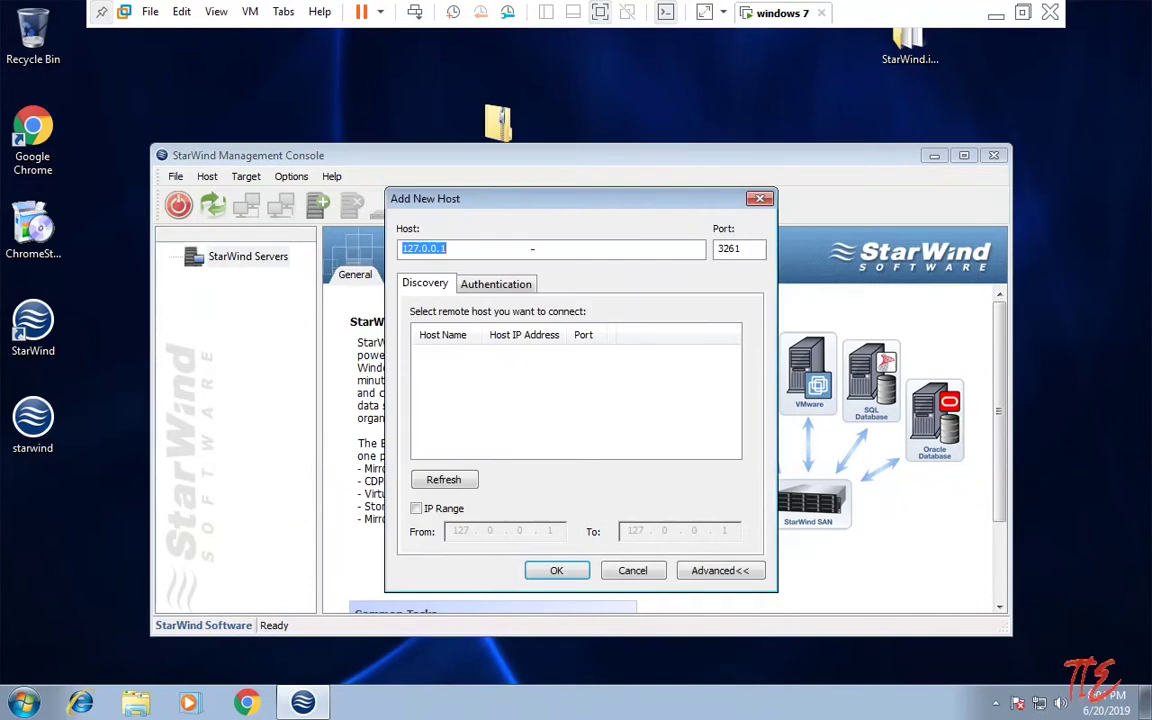
{"action": "right_click", "coordinate": [1040, 703]}
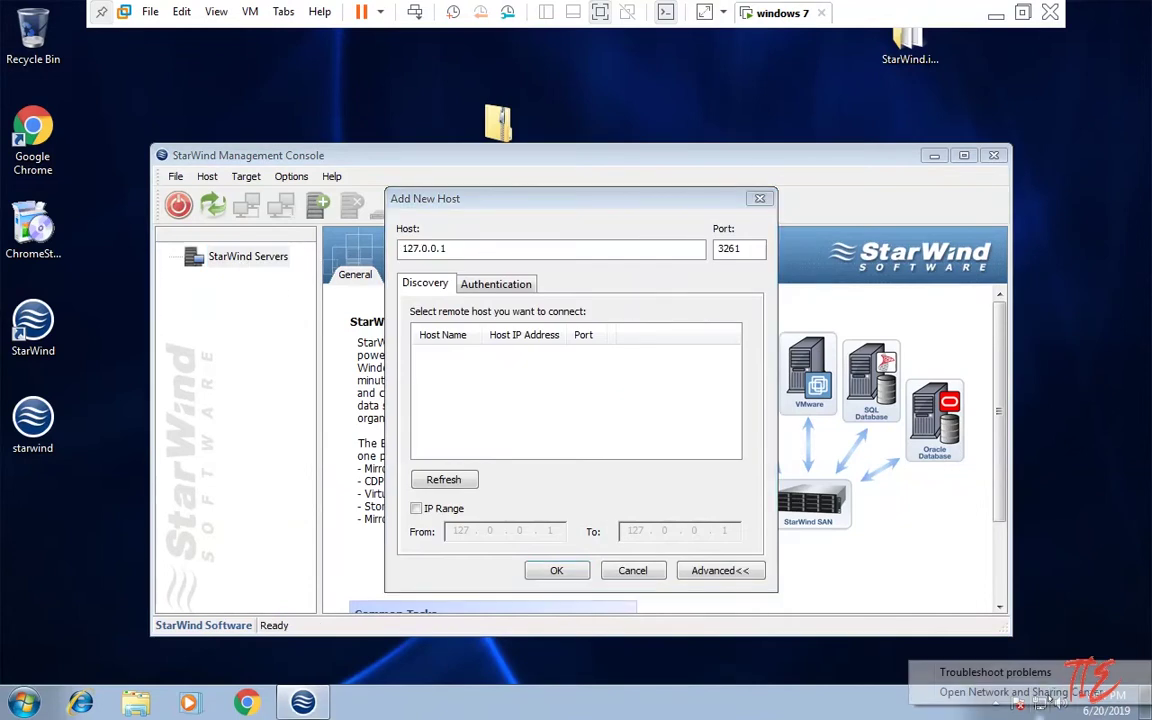
{"action": "left_click", "coordinate": [1020, 692]}
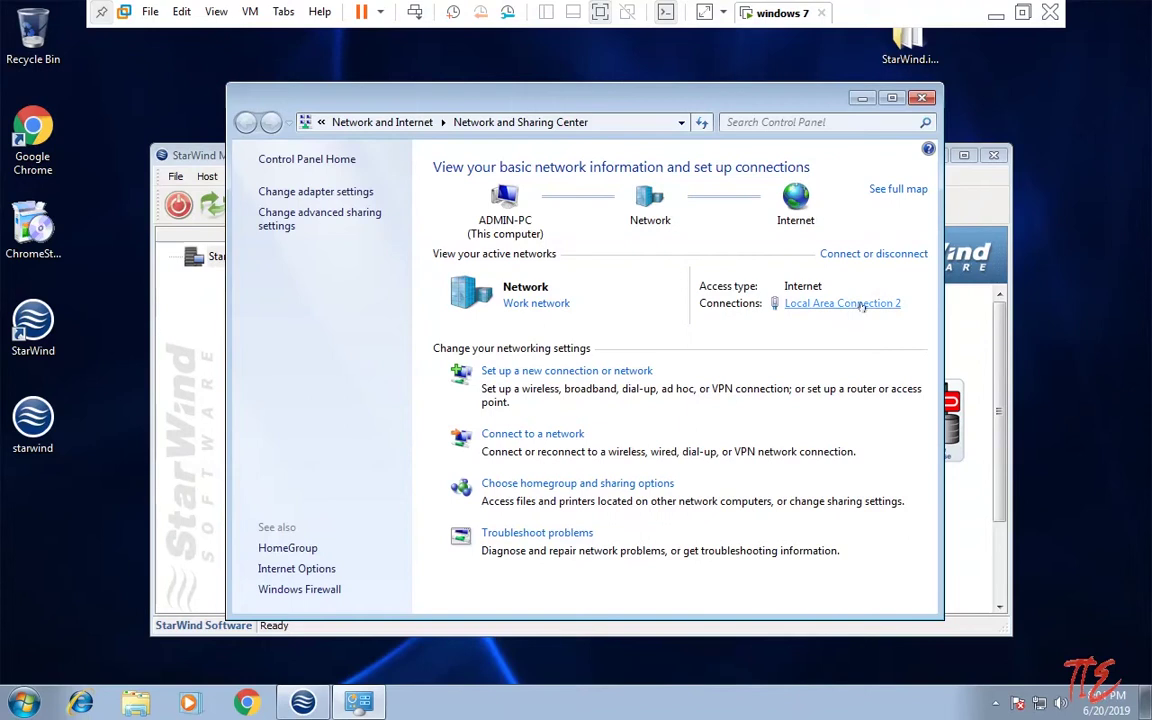
{"action": "left_click", "coordinate": [862, 305]}
{"action": "left_click", "coordinate": [472, 338]}
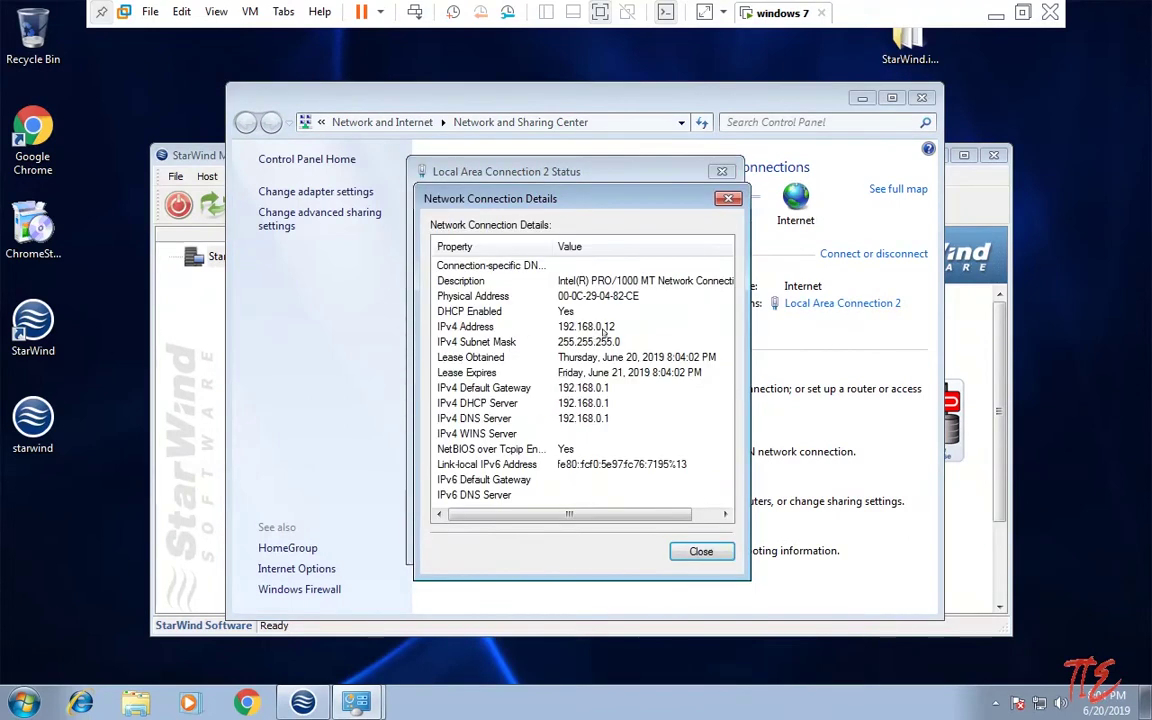
{"action": "left_click", "coordinate": [728, 198]}
{"action": "left_click", "coordinate": [721, 171]}
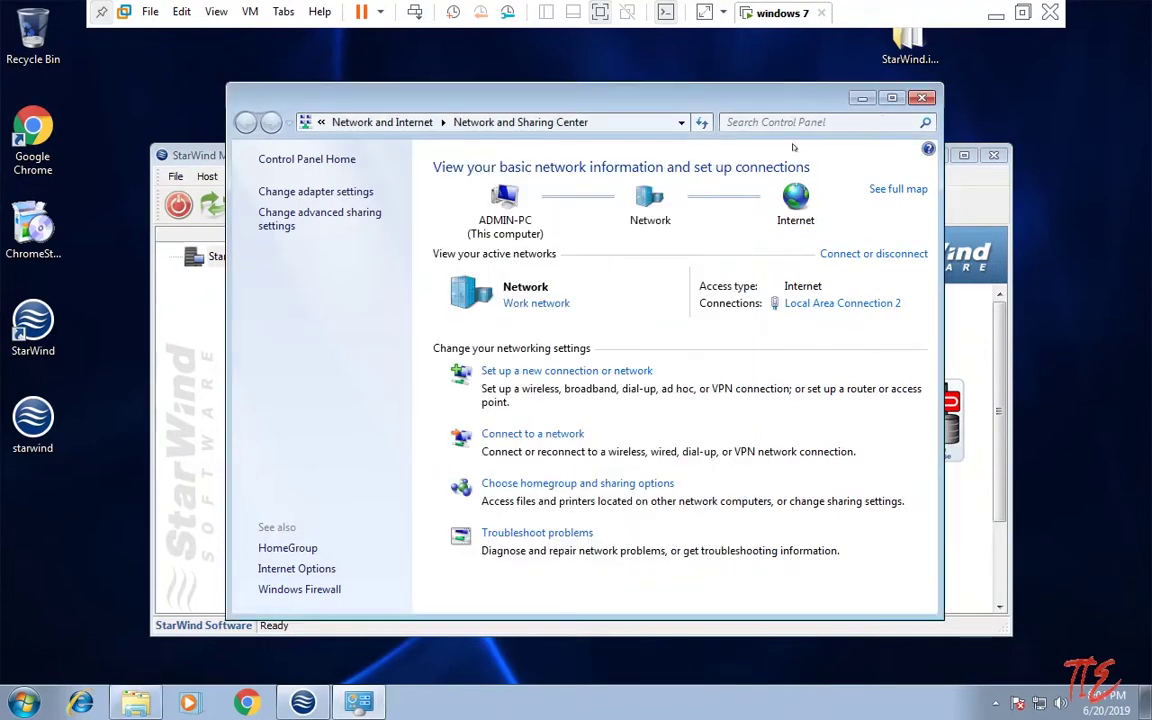
{"action": "left_click", "coordinate": [920, 98]}
{"action": "key", "text": "BackSpace"}
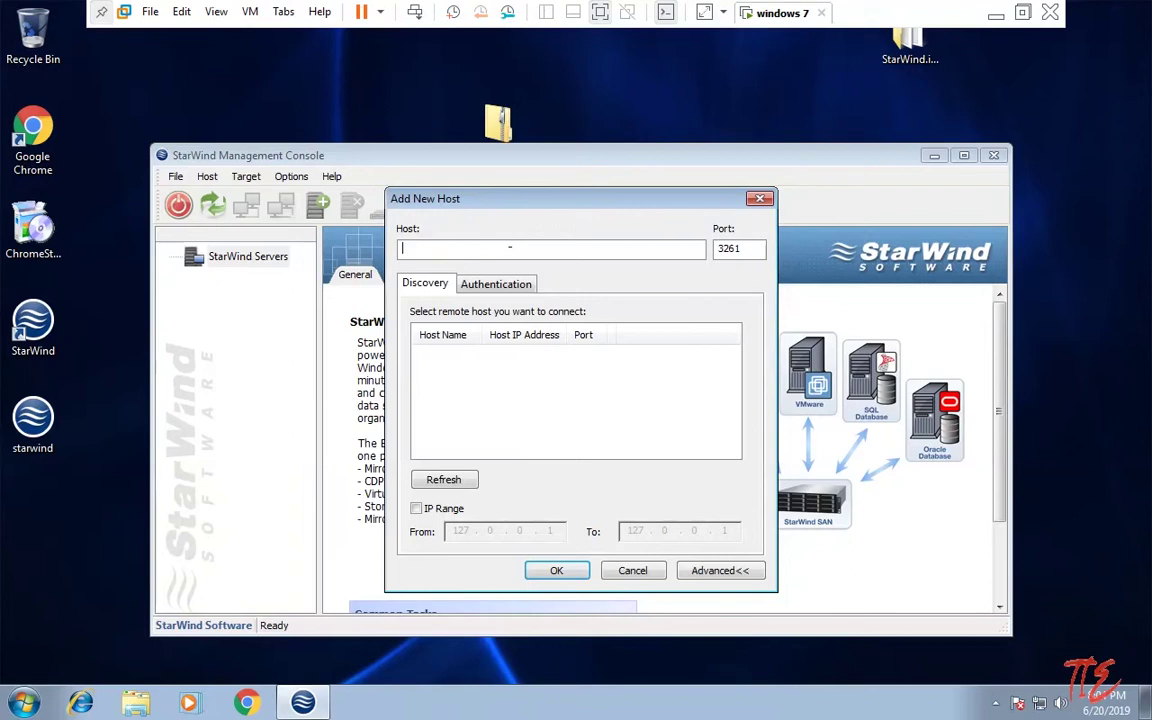
Step: Add host 192.168.0.12 on port 3261 and widen the tree pane to show the full entry
{"action": "type", "text": "192.168.0.12"}
{"action": "key", "text": "Tab"}
{"action": "left_click", "coordinate": [556, 570]}
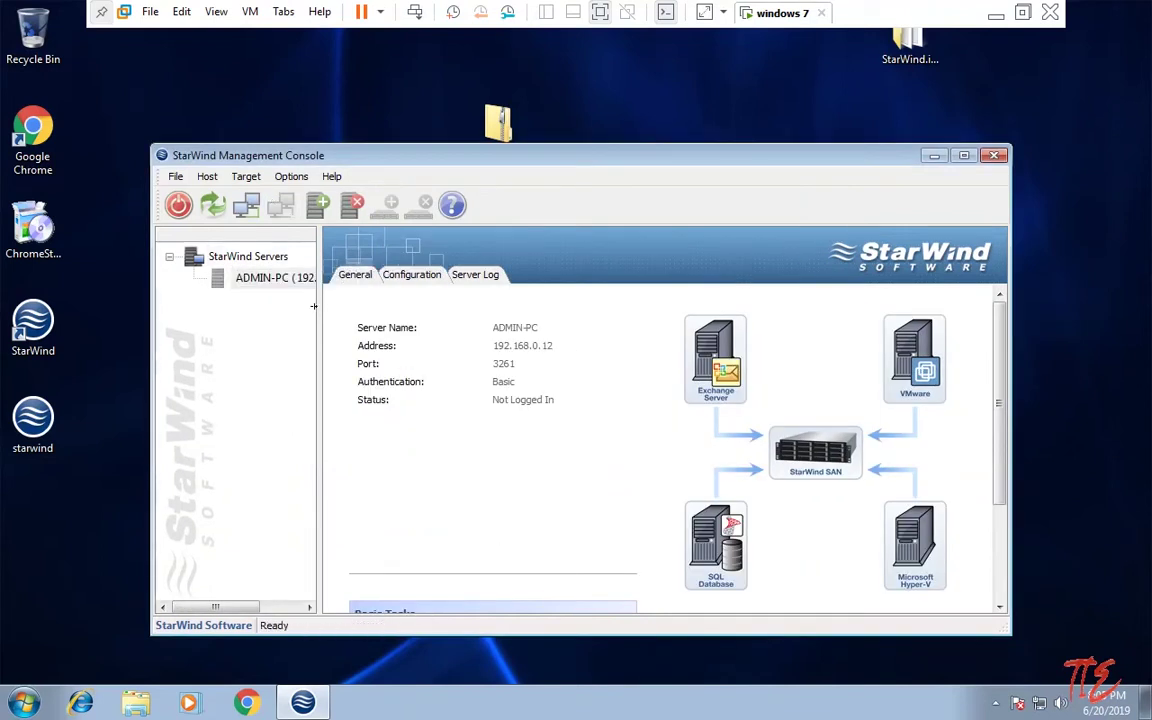
{"action": "left_click_drag", "start_coordinate": [313, 306], "coordinate": [470, 330]}
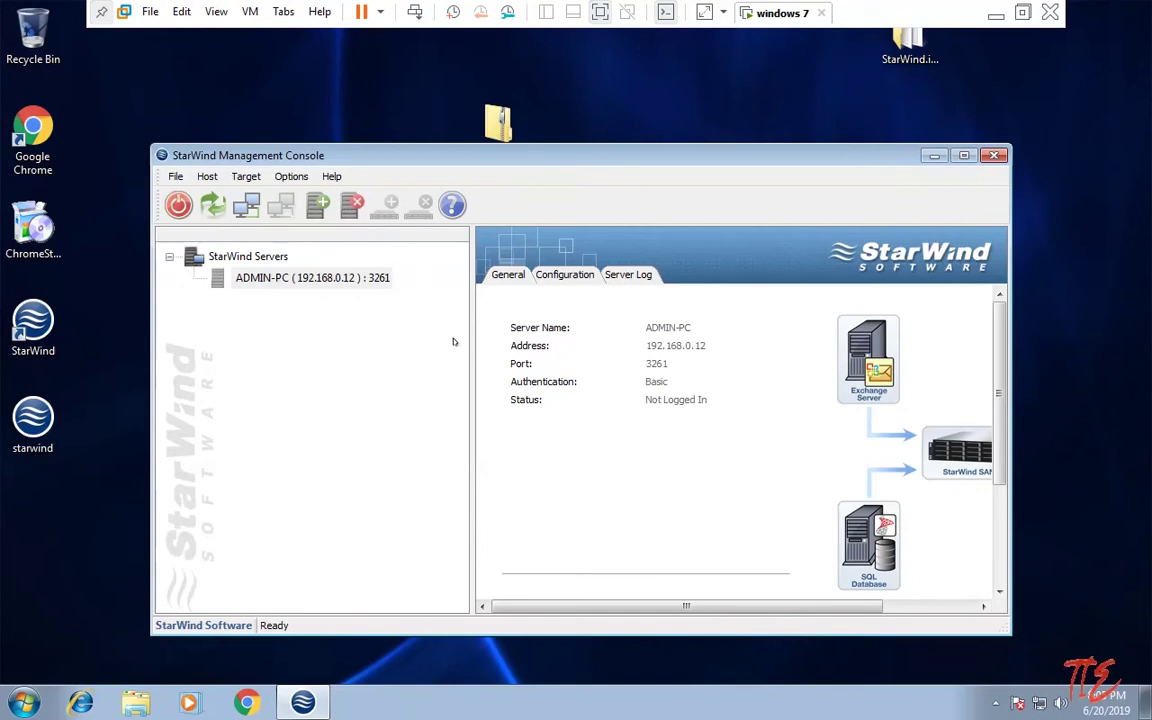
Step: Connect to ADMIN-PC by entering the login password, then select its Targets node
{"action": "right_click", "coordinate": [281, 278]}
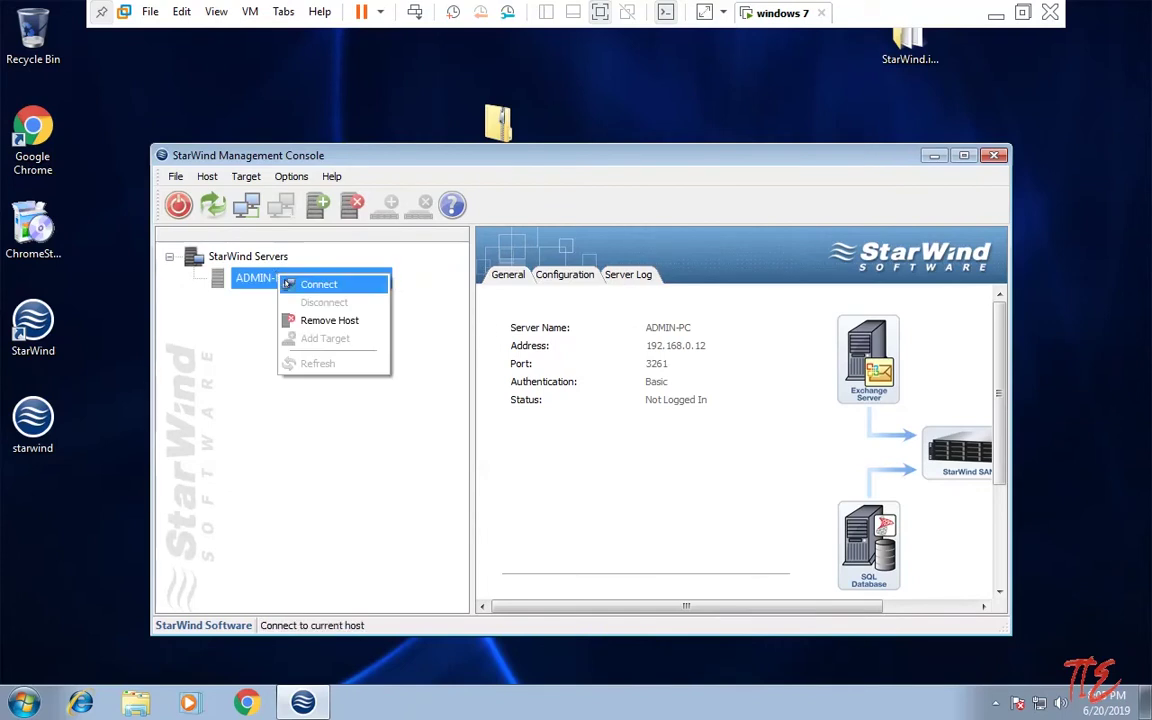
{"action": "left_click", "coordinate": [288, 285]}
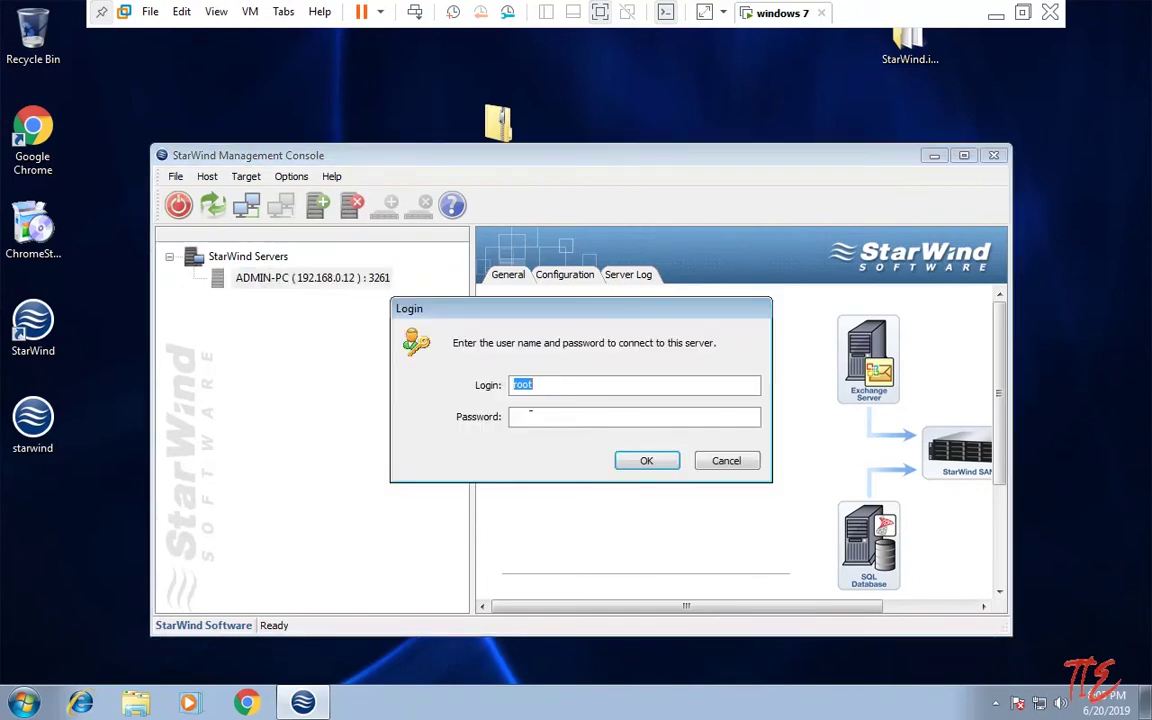
{"action": "left_click", "coordinate": [540, 385]}
{"action": "key", "text": "Tab"}
{"action": "type", "text": "ptarwind"}
{"action": "key", "text": "Return"}
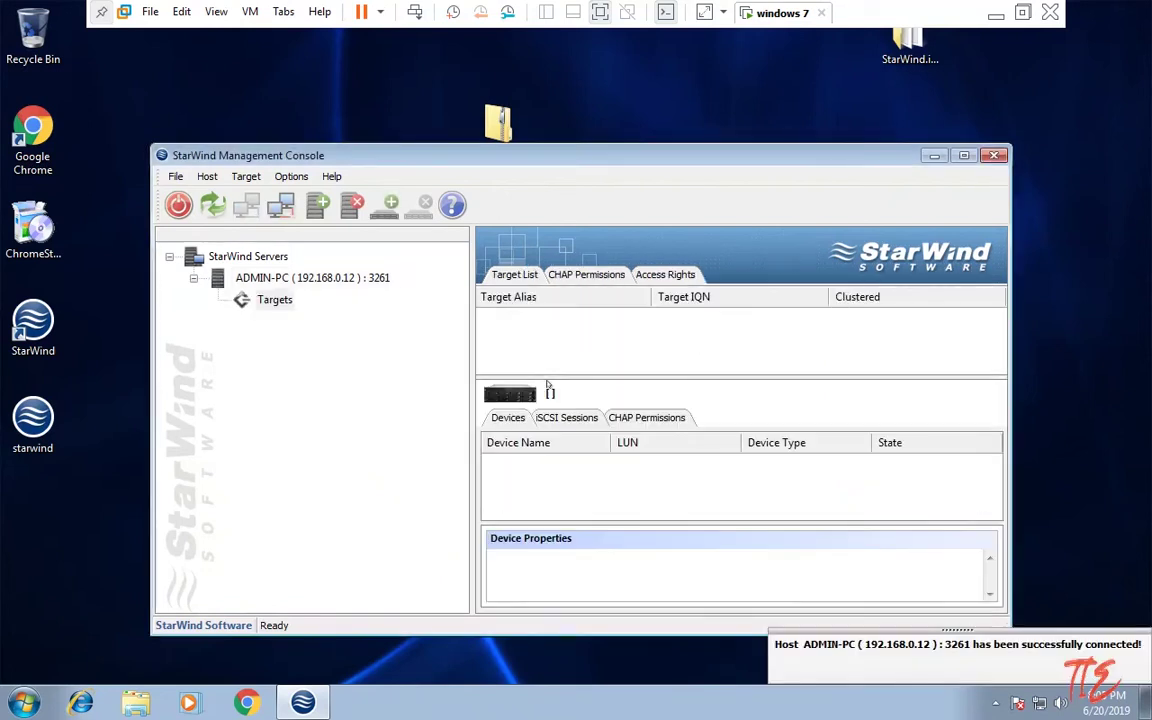
{"action": "left_click", "coordinate": [270, 302]}
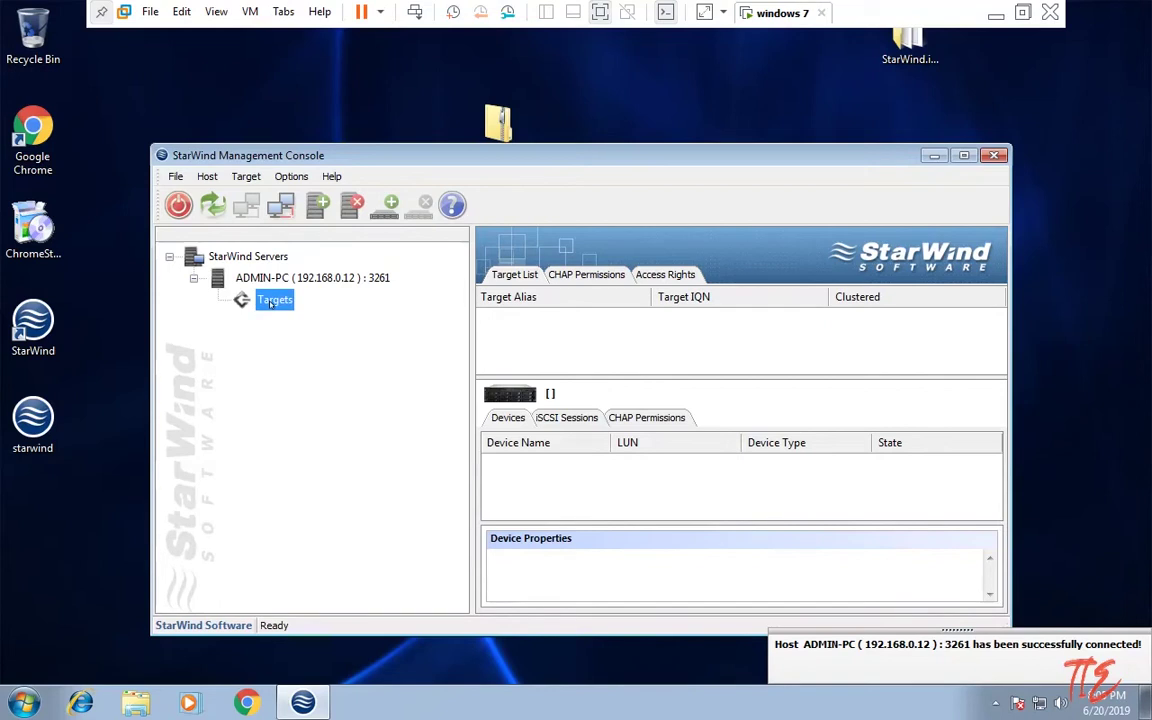
Step: Create a folder named 'storage data' at the root of Local Disk (C:), then close Explorer
{"action": "key", "text": "super+e"}
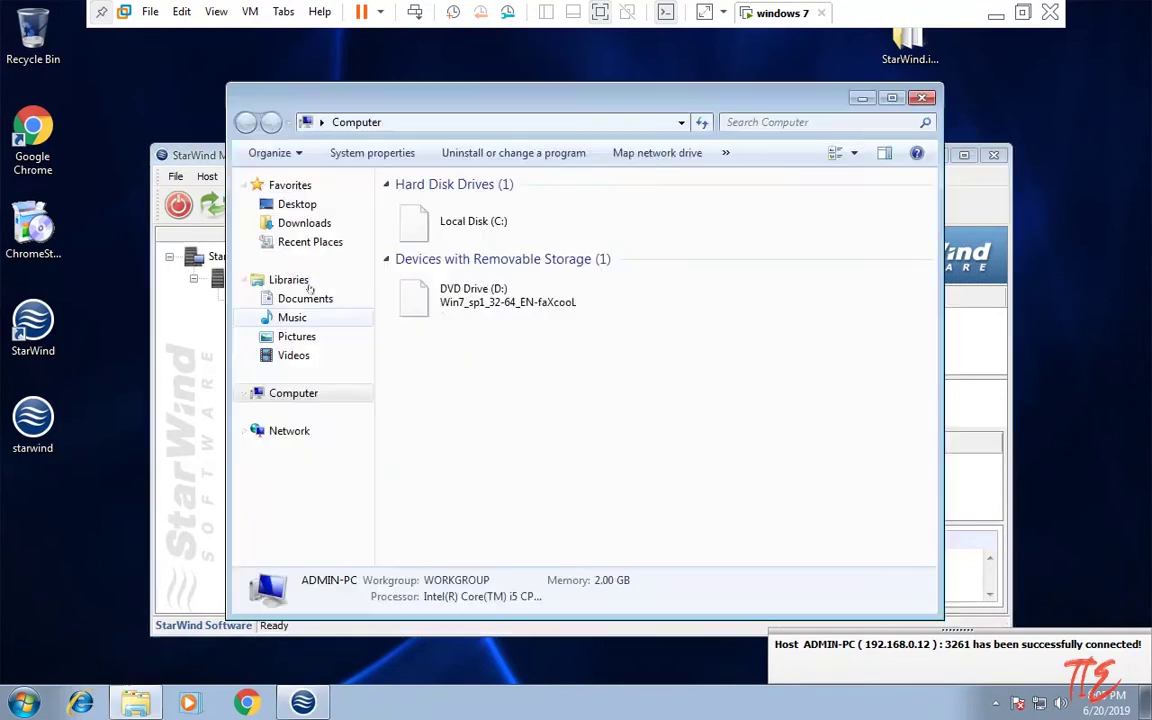
{"action": "double_click", "coordinate": [459, 218]}
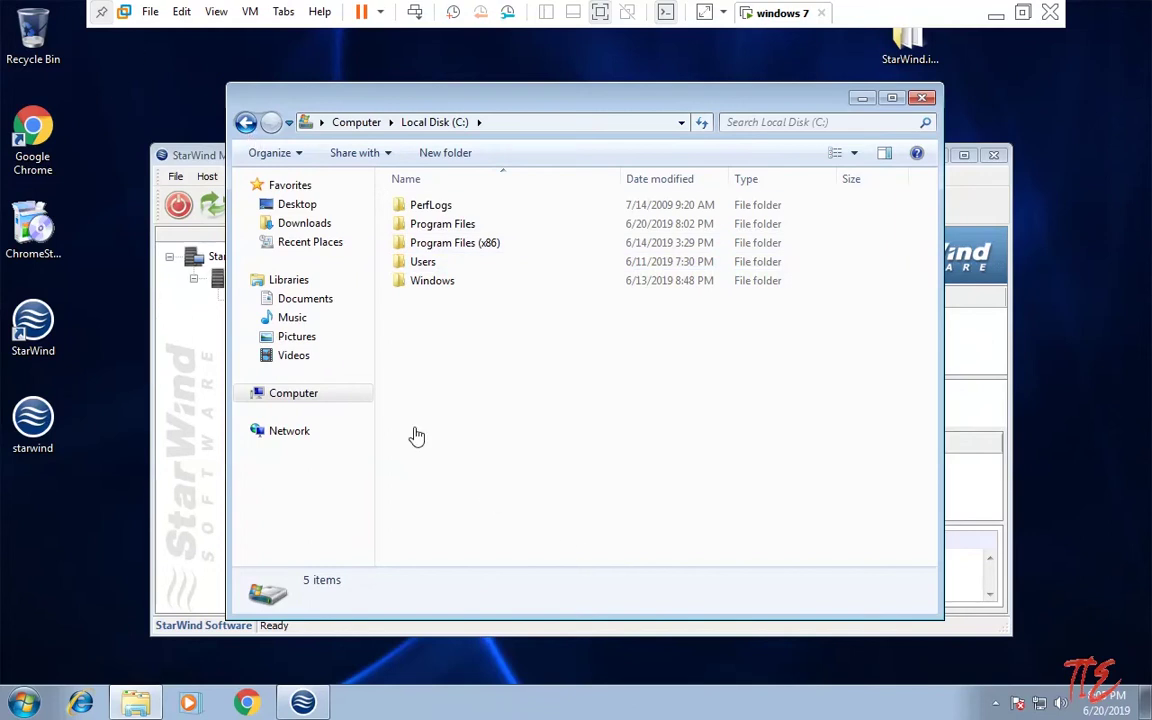
{"action": "right_click", "coordinate": [467, 423]}
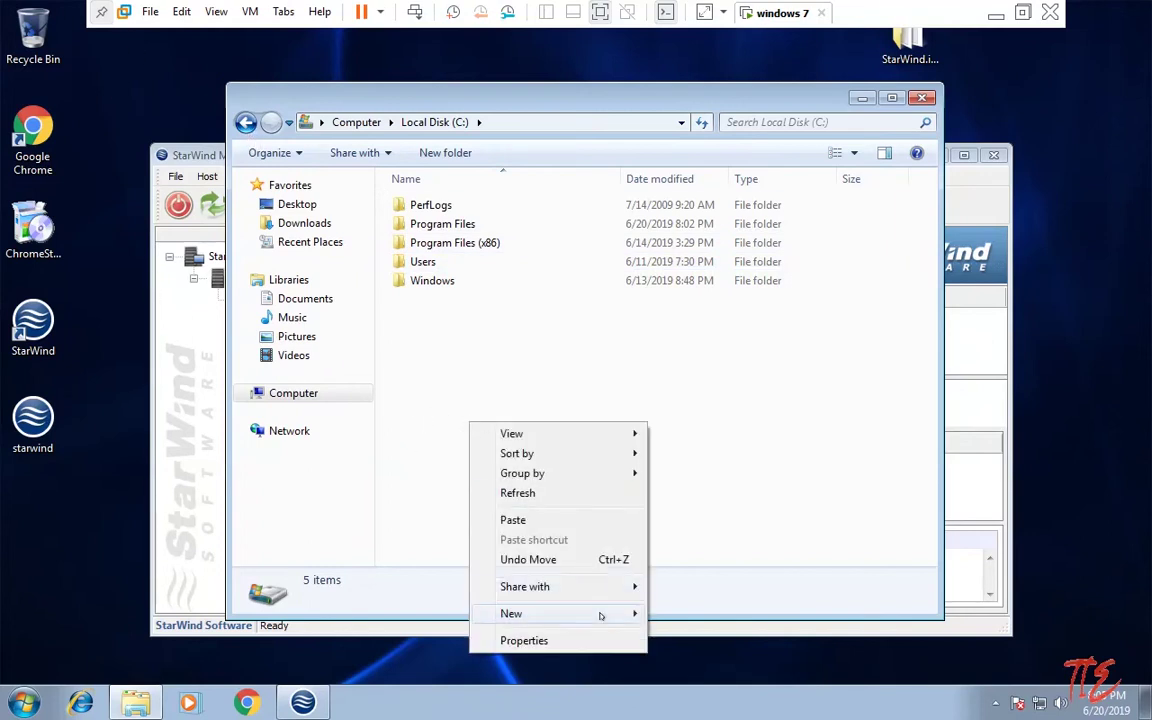
{"action": "mouse_move", "coordinate": [599, 612]}
{"action": "left_click", "coordinate": [676, 613]}
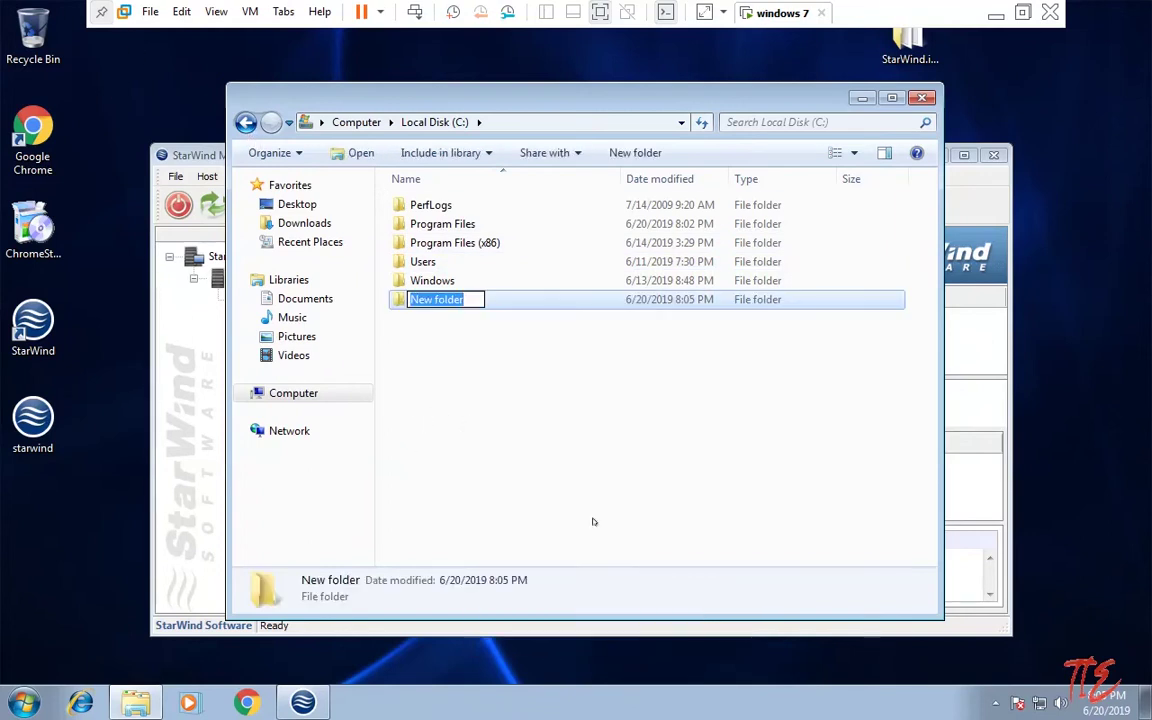
{"action": "key", "text": "BackSpace"}
{"action": "type", "text": "st"}
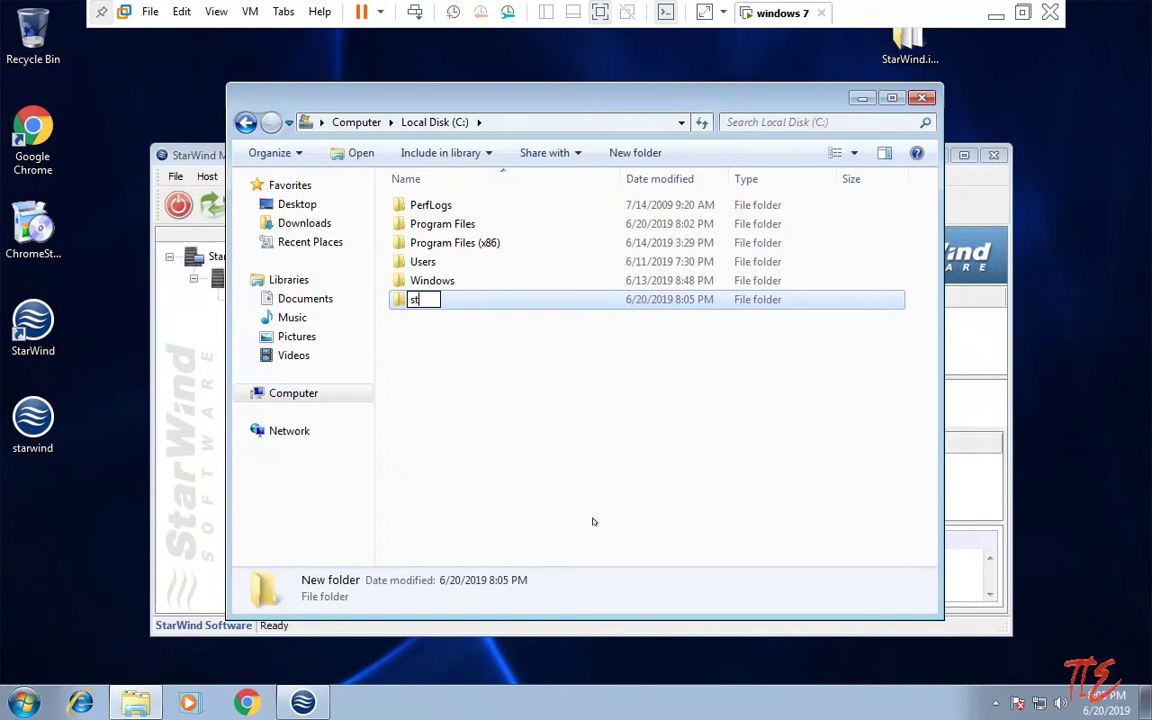
{"action": "type", "text": "orage data"}
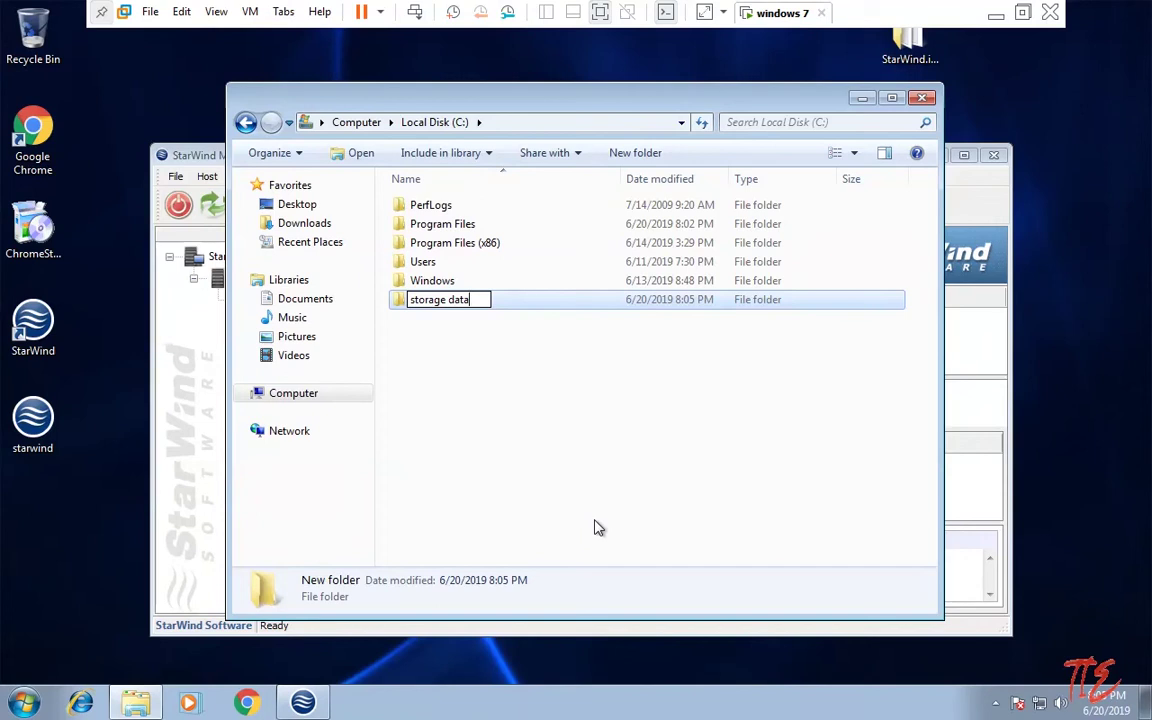
{"action": "key", "text": "Return"}
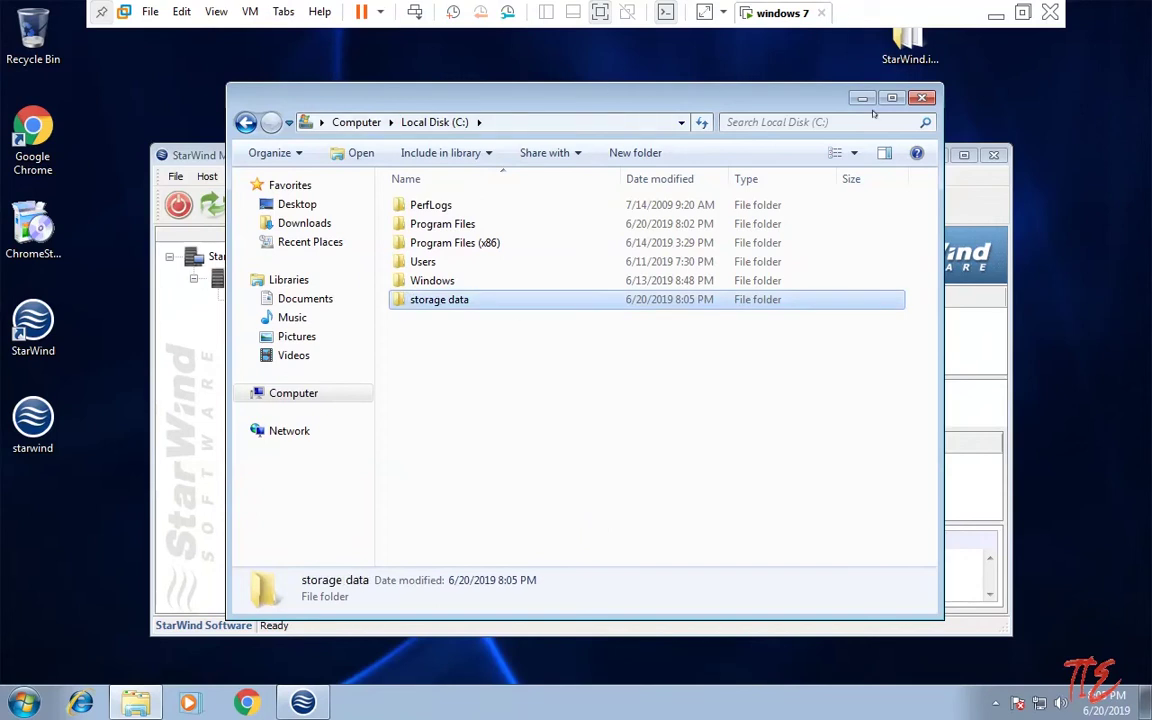
{"action": "key", "text": "alt+F4"}
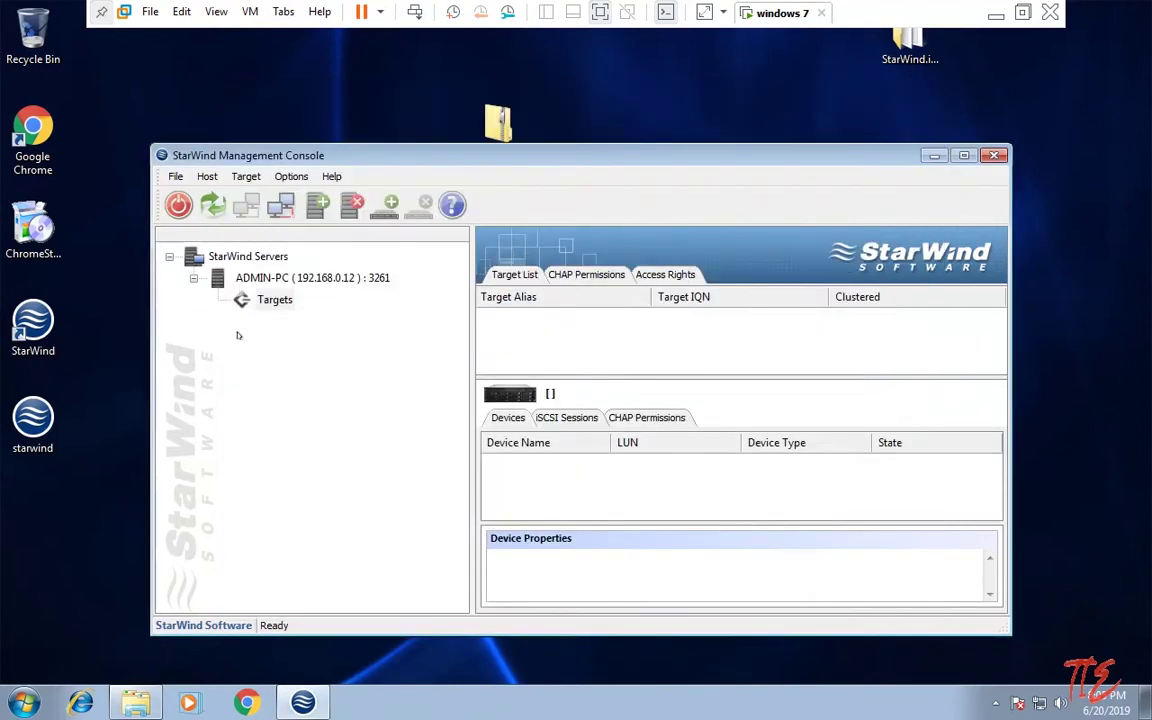
Step: Add a new target with alias 'taha it expert' under Targets and advance to storage type
{"action": "left_click", "coordinate": [280, 302]}
{"action": "right_click", "coordinate": [278, 301]}
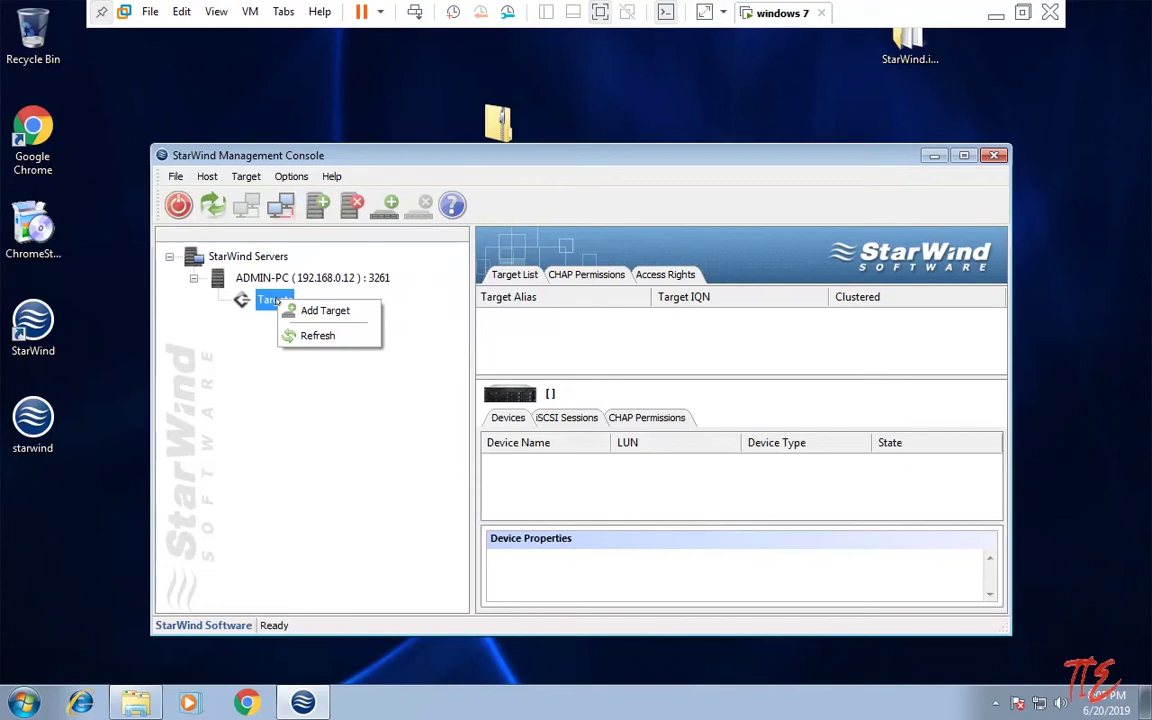
{"action": "left_click", "coordinate": [295, 310]}
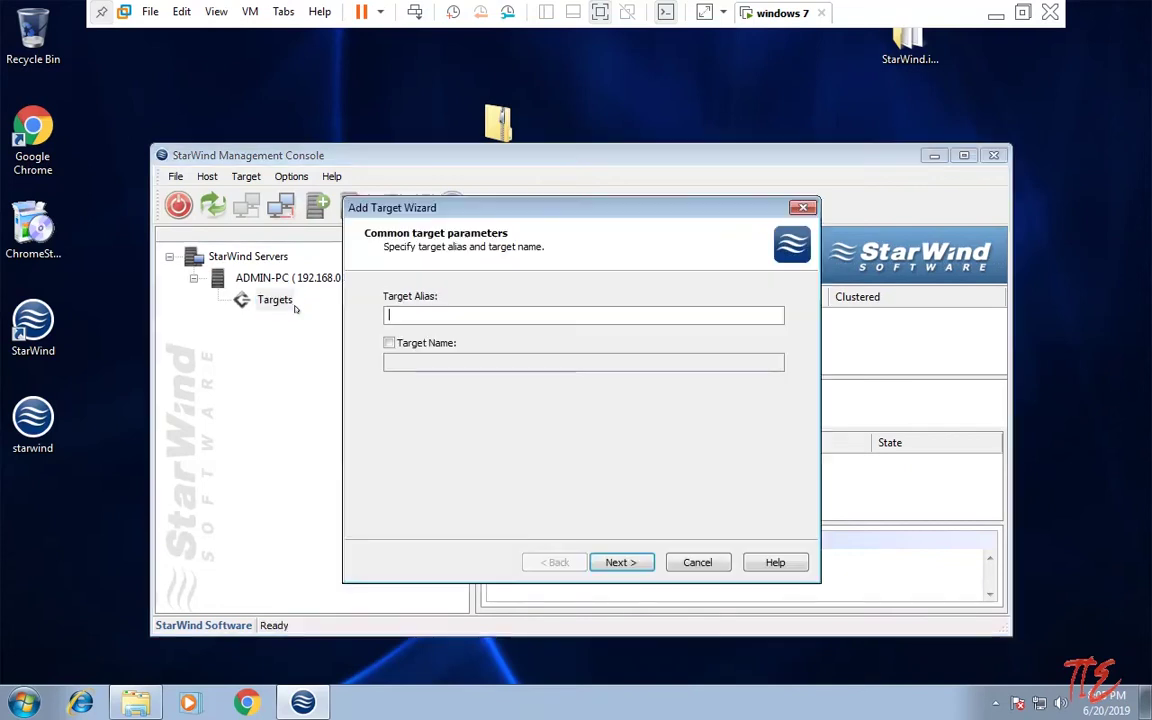
{"action": "left_click", "coordinate": [431, 314]}
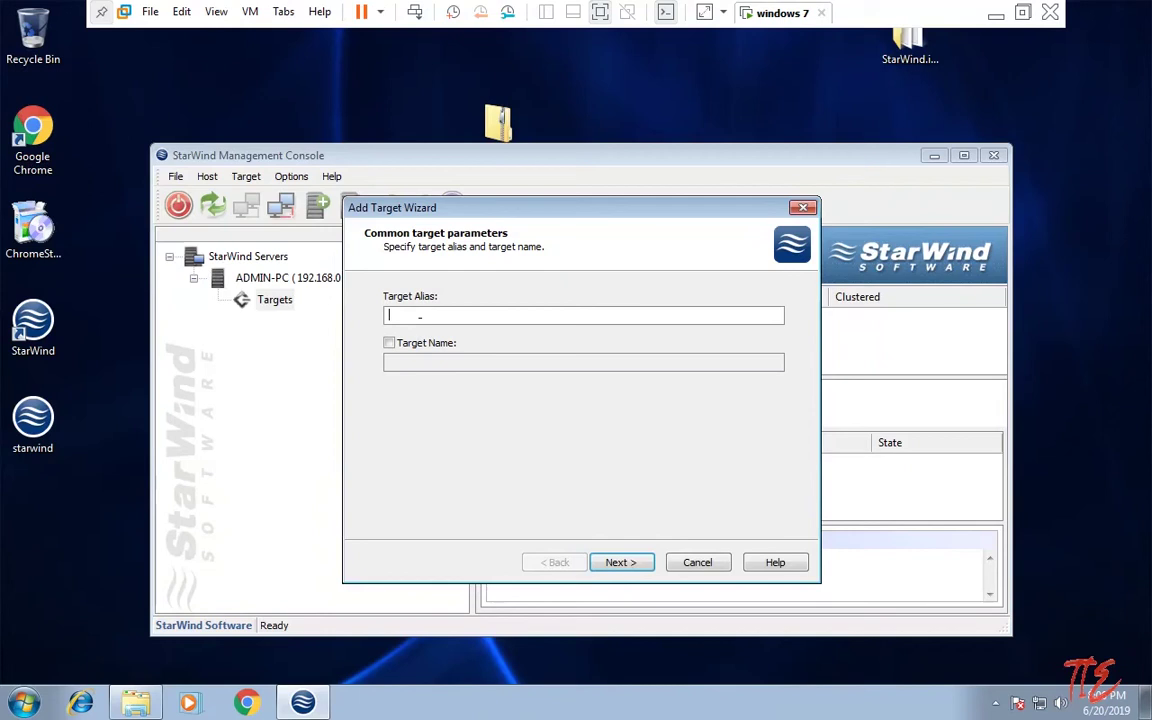
{"action": "type", "text": "ta"}
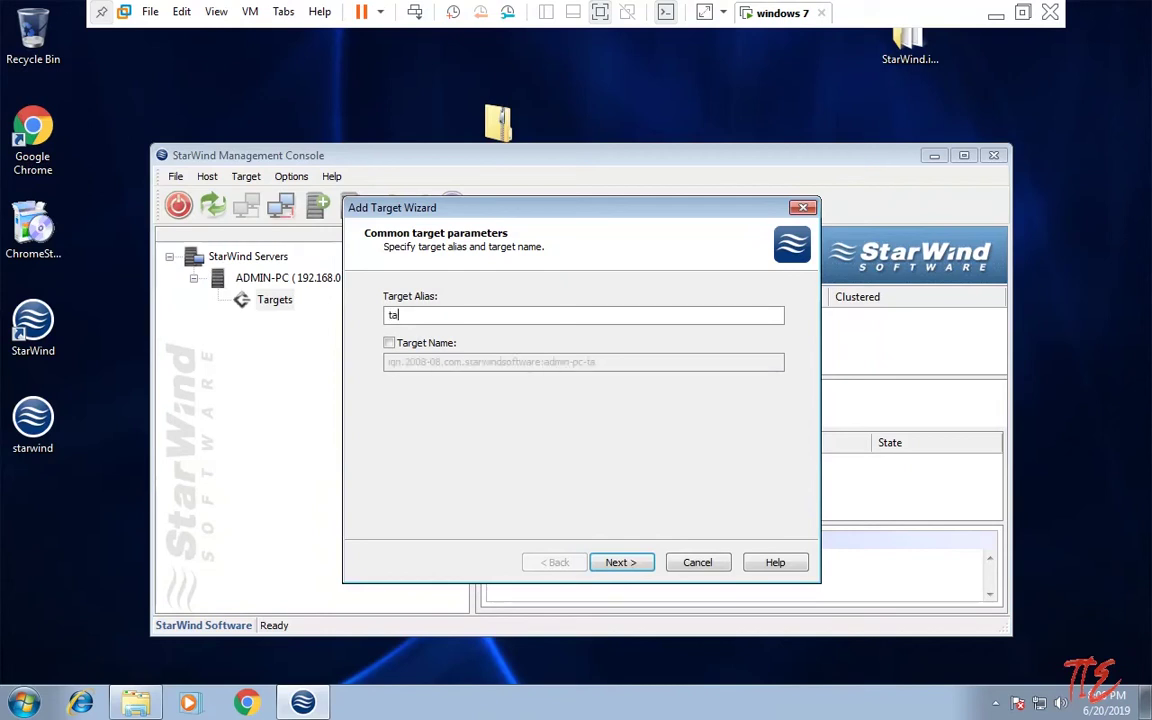
{"action": "type", "text": "ha it expert"}
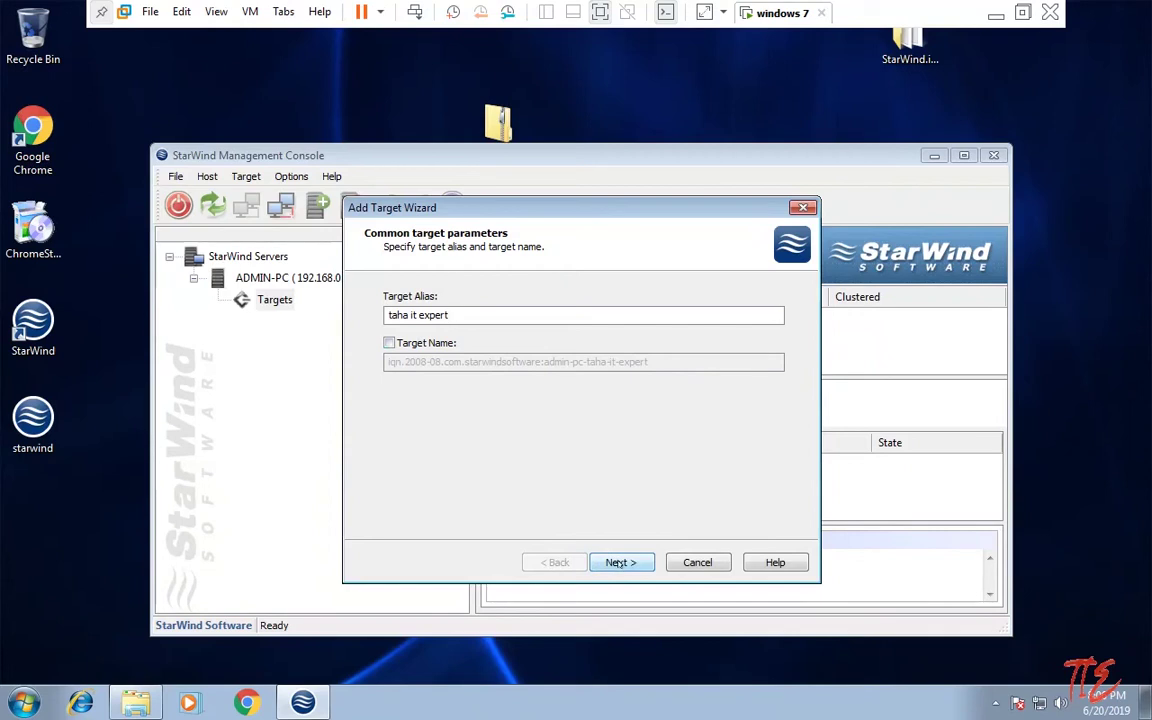
{"action": "left_click", "coordinate": [389, 343]}
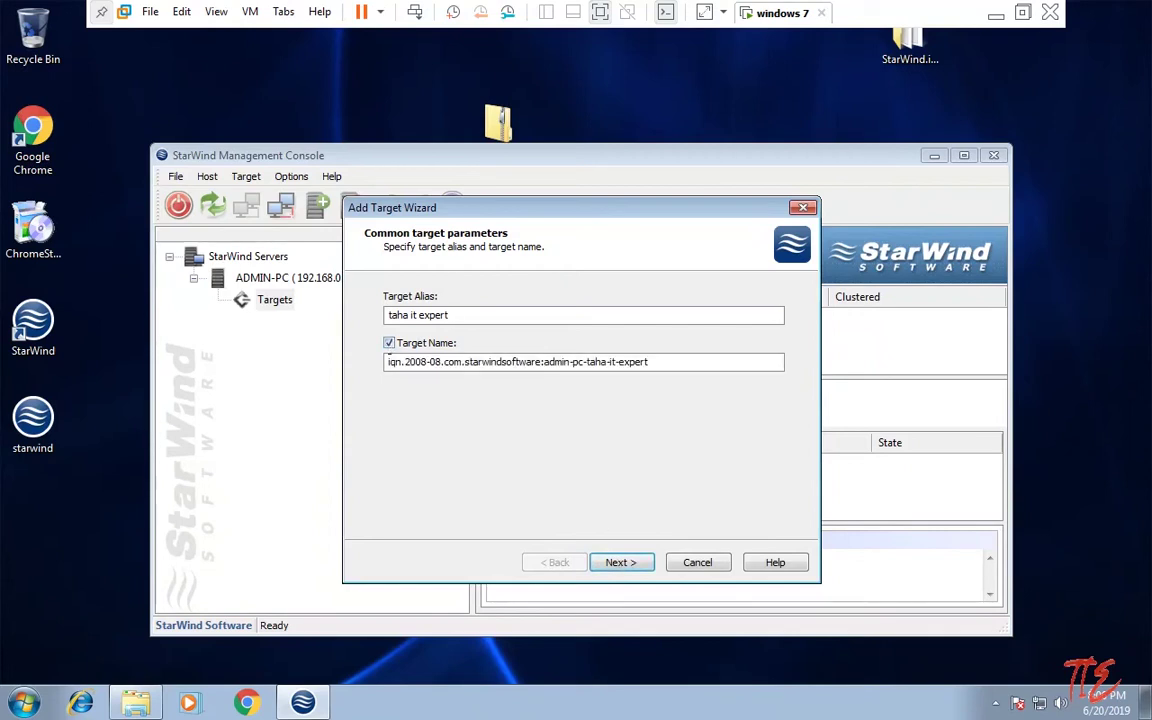
{"action": "left_click_drag", "start_coordinate": [388, 361], "coordinate": [754, 362]}
{"action": "left_click", "coordinate": [701, 361]}
{"action": "left_click", "coordinate": [620, 563]}
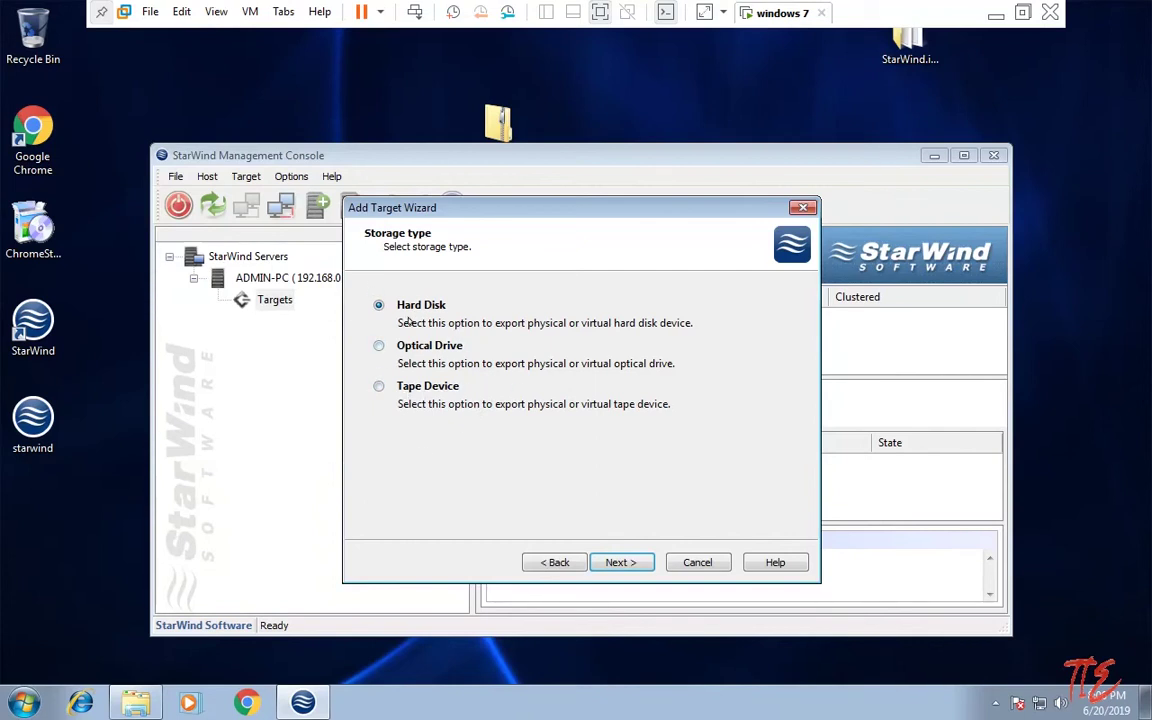
Step: Choose a Hard Disk of Basic Virtual, Image File type, creating a new virtual disk
{"action": "left_click", "coordinate": [620, 562]}
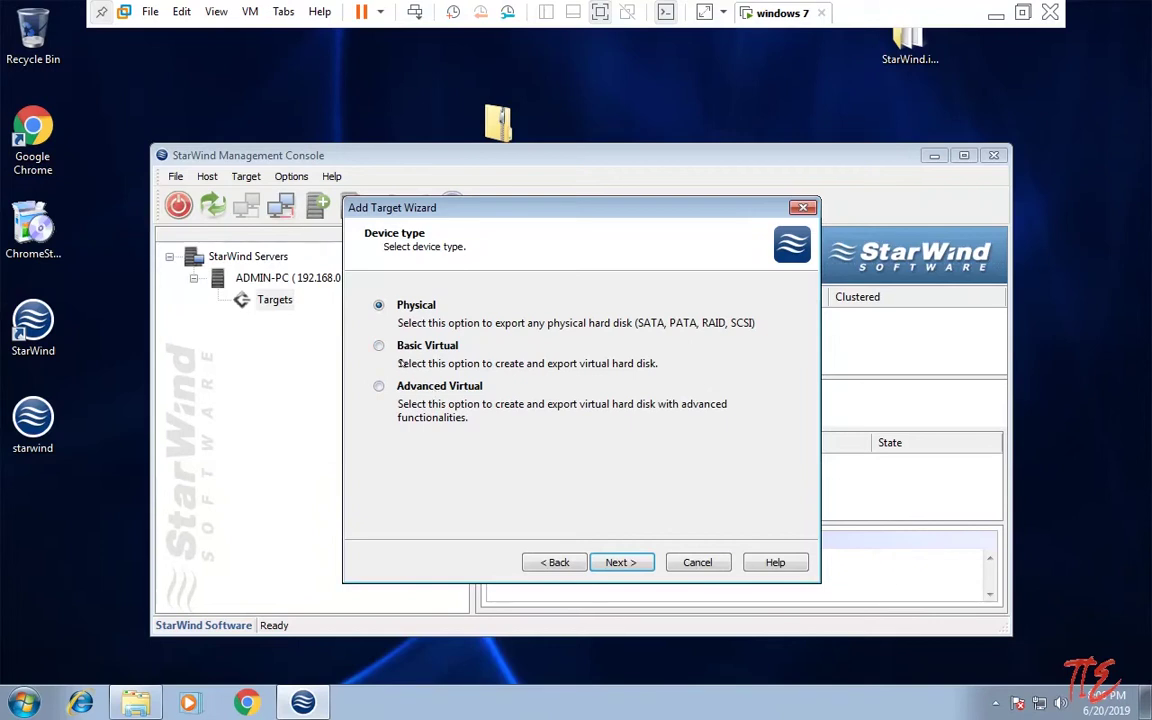
{"action": "left_click", "coordinate": [380, 347]}
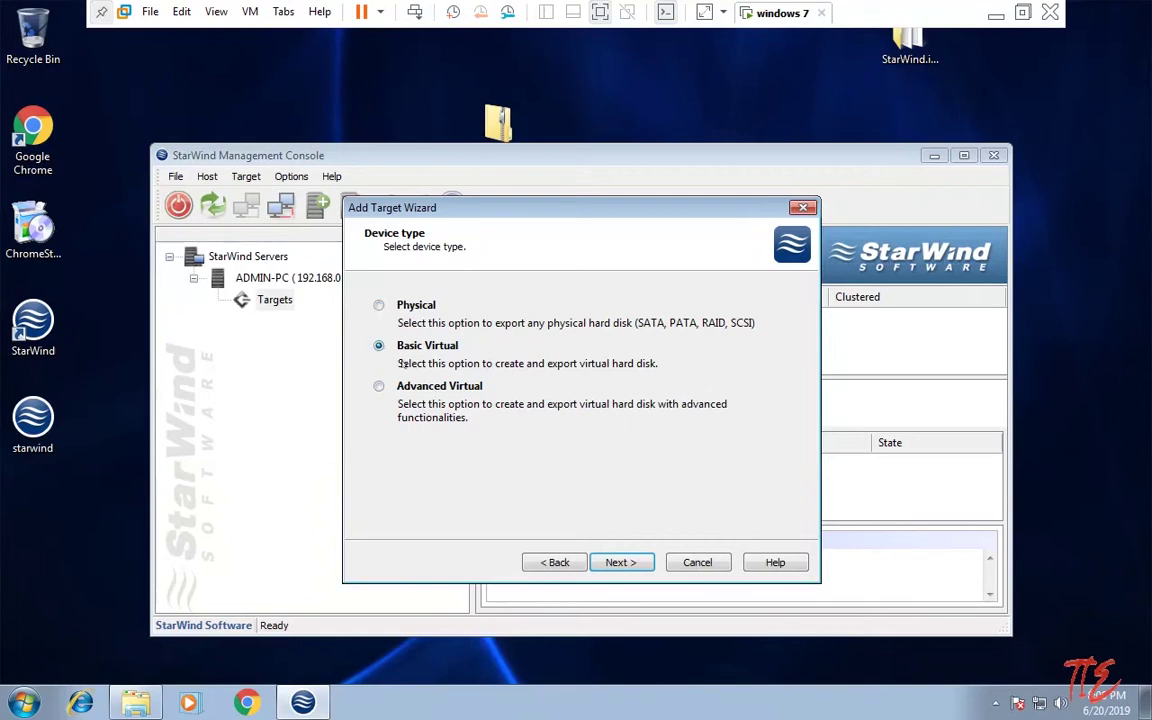
{"action": "left_click", "coordinate": [620, 562]}
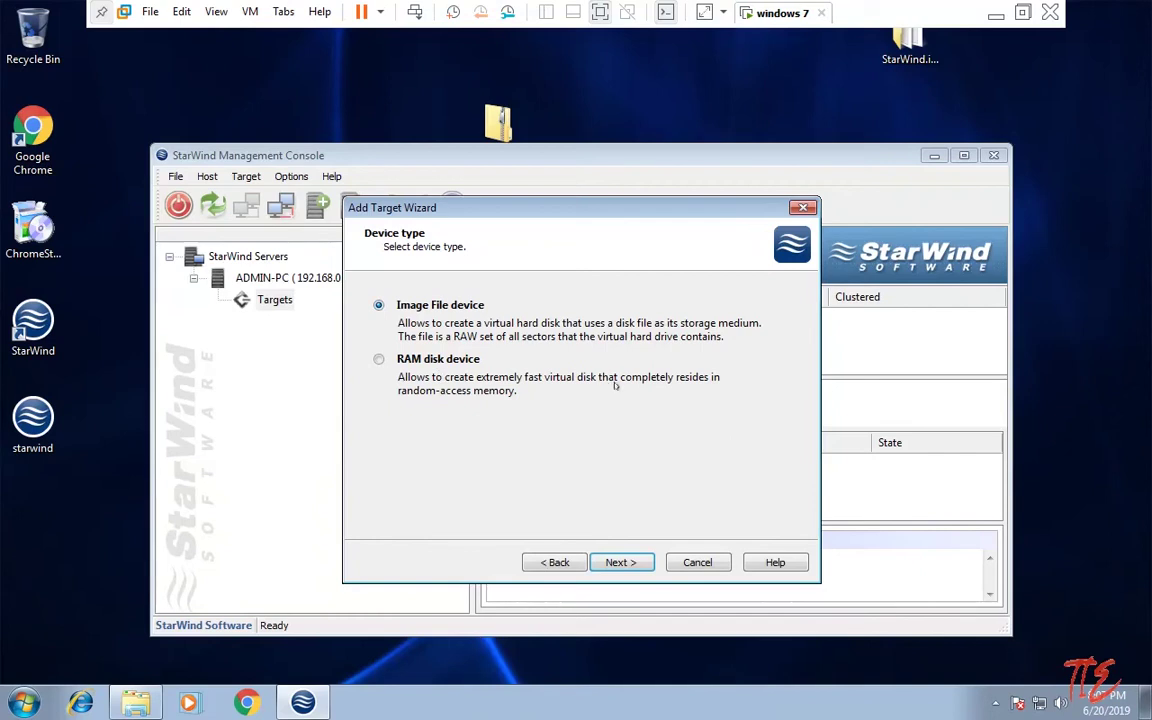
{"action": "left_click", "coordinate": [628, 561]}
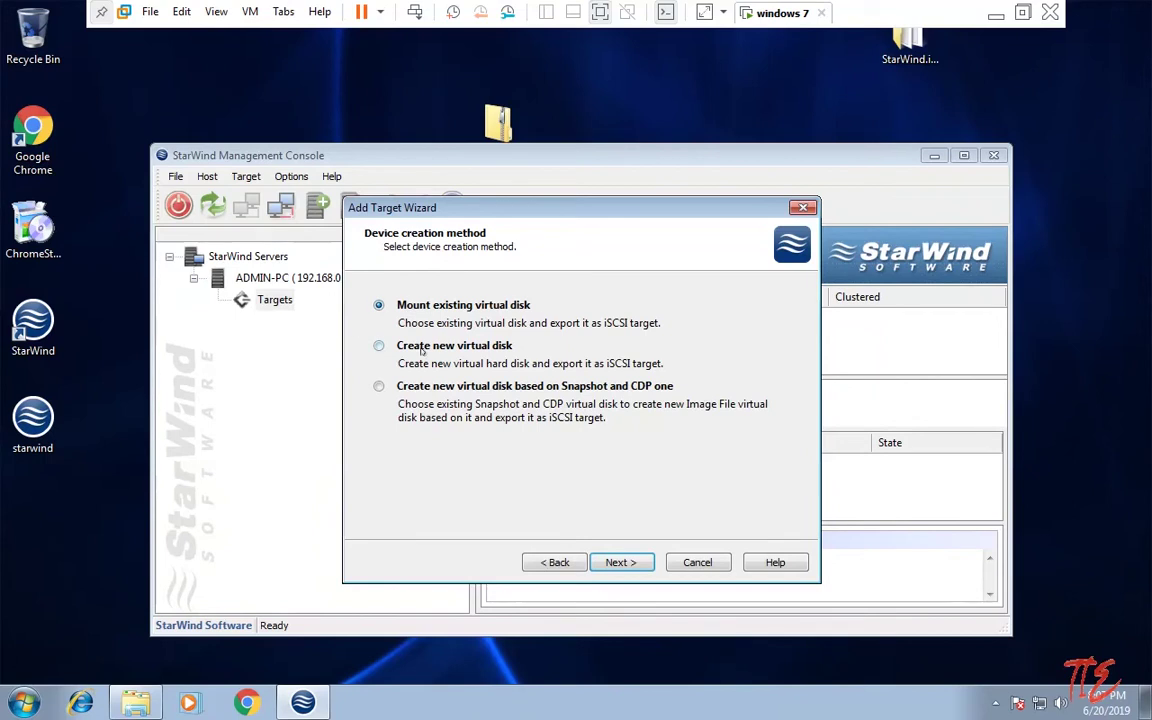
{"action": "left_click", "coordinate": [422, 347]}
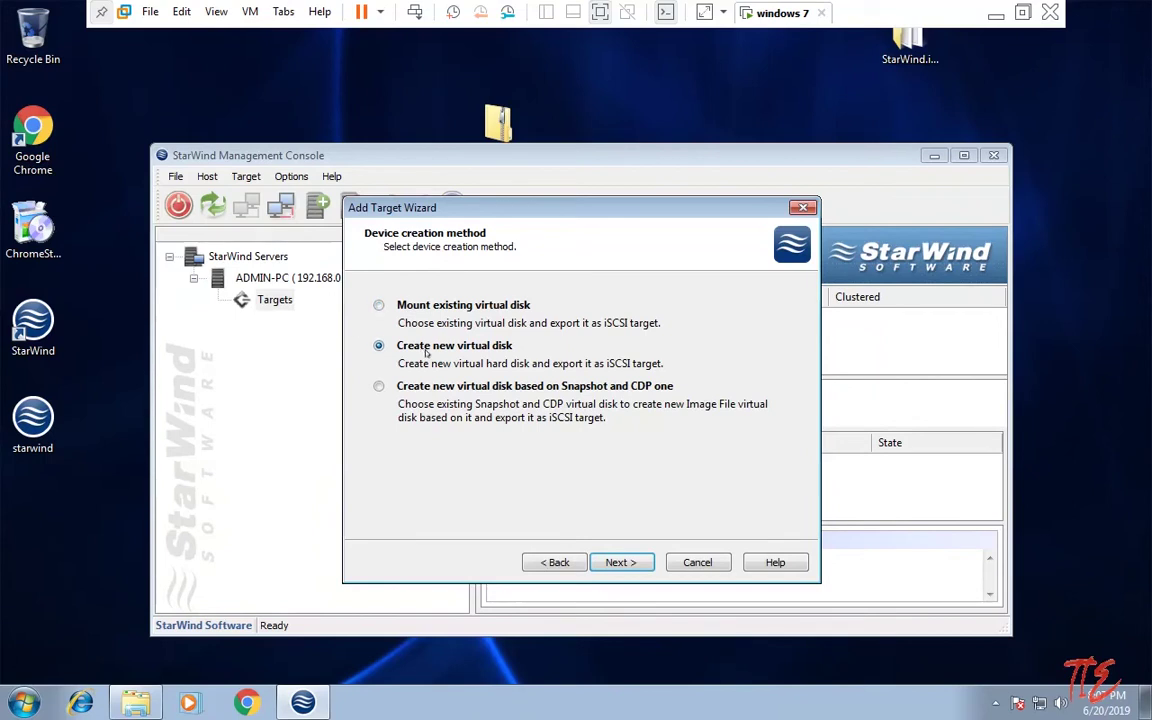
{"action": "left_click", "coordinate": [619, 563]}
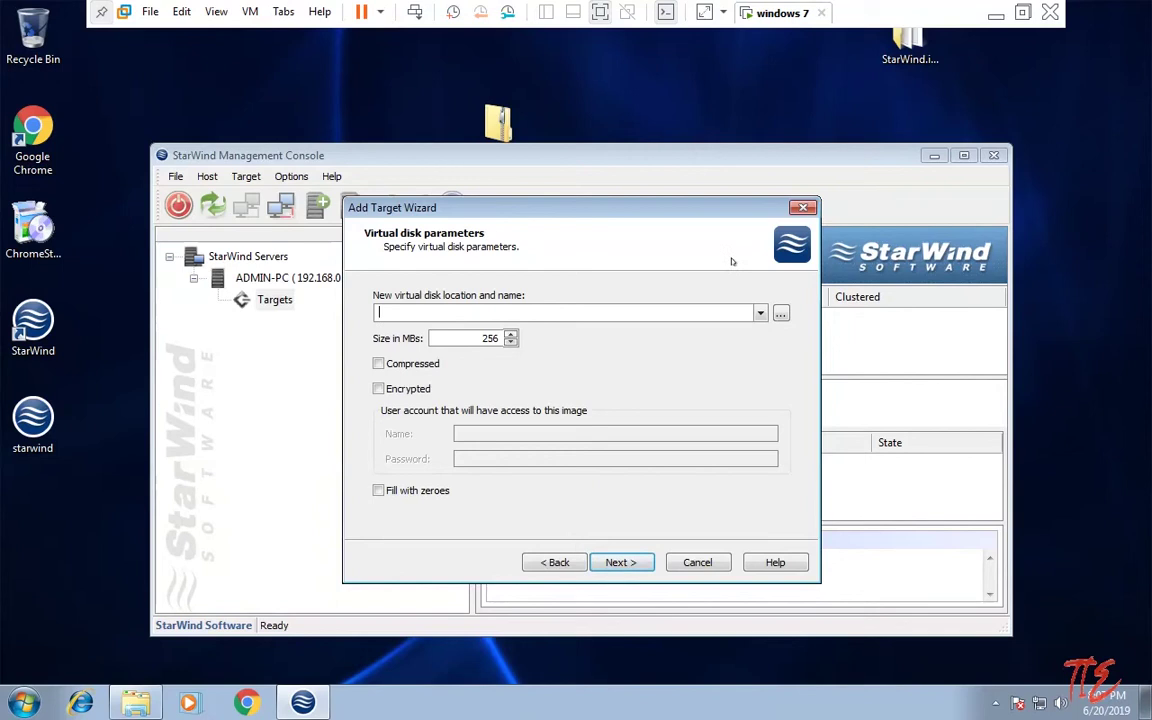
Step: Set the image file location to C:\storage data with file name 'taha it expert'
{"action": "left_click", "coordinate": [781, 313]}
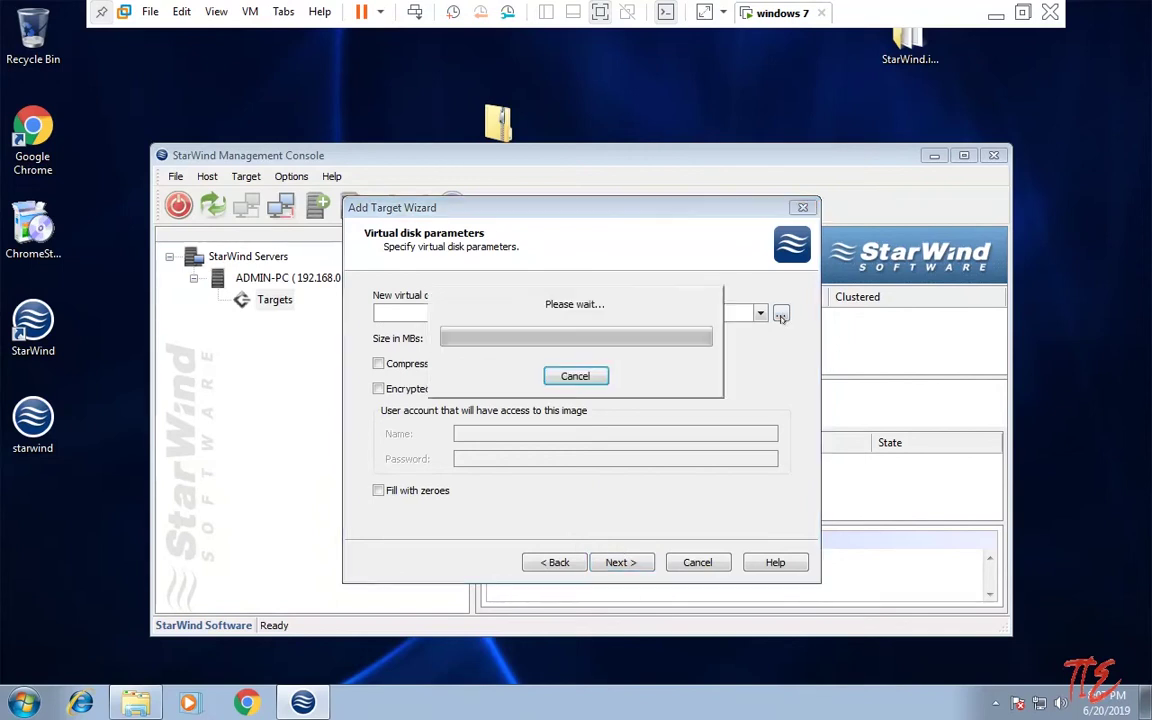
{"action": "double_click", "coordinate": [455, 289]}
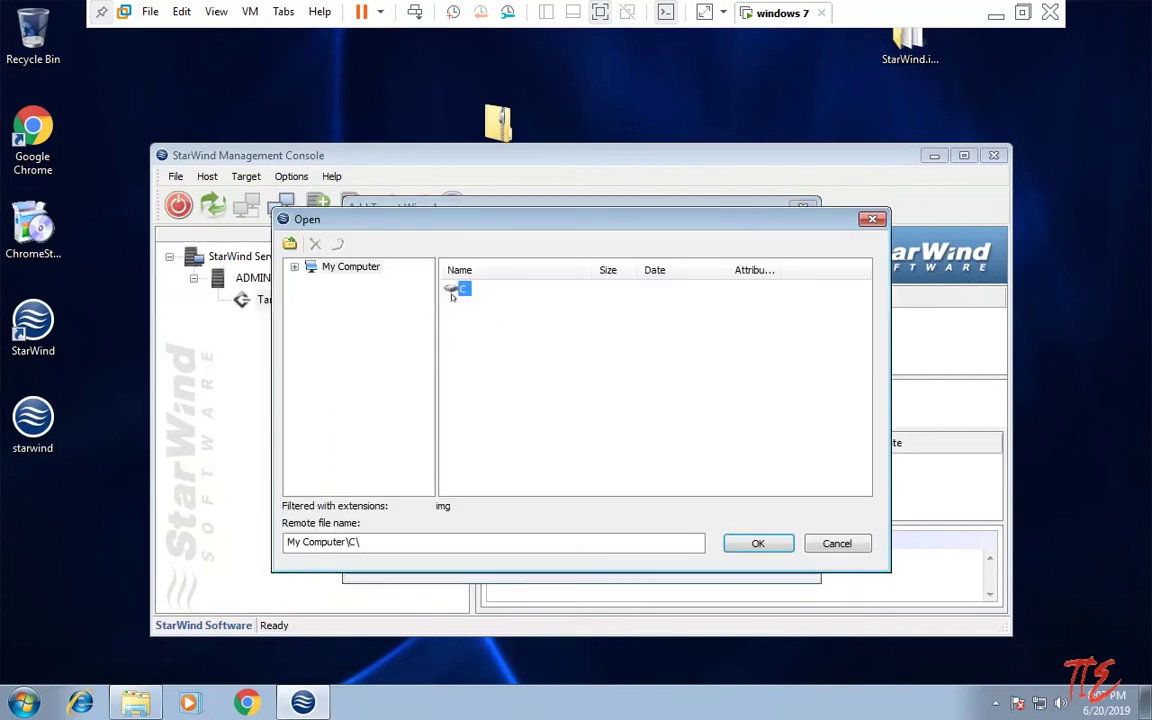
{"action": "double_click", "coordinate": [470, 336]}
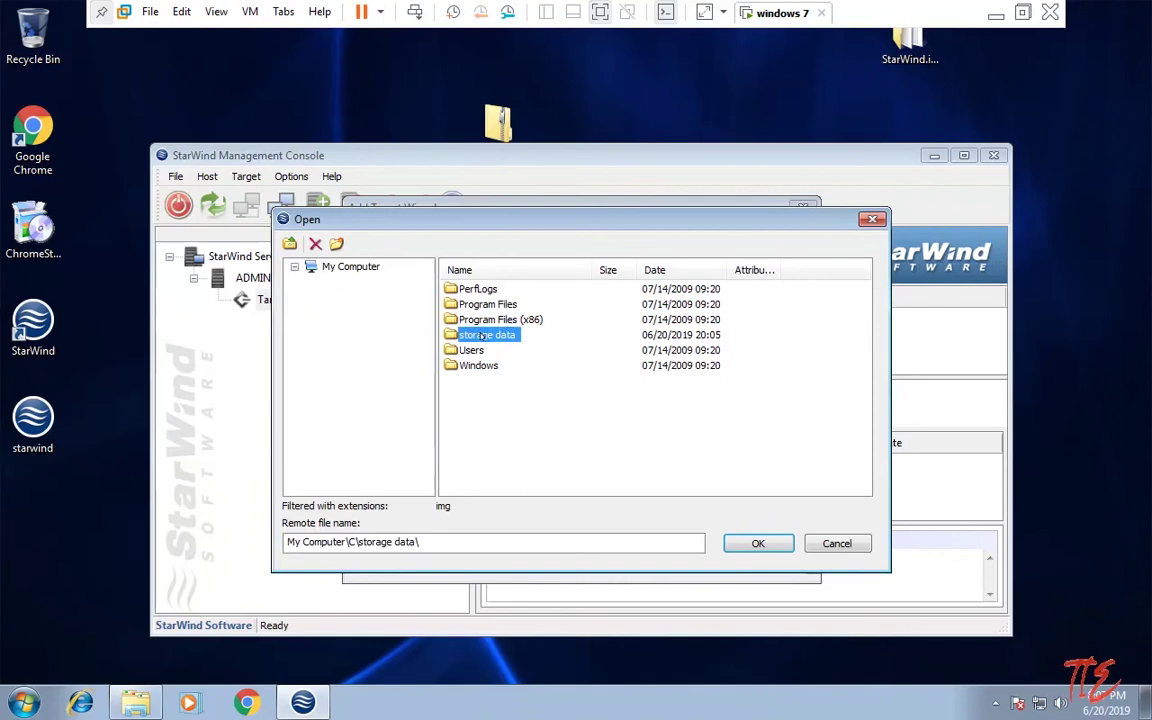
{"action": "left_click", "coordinate": [455, 542]}
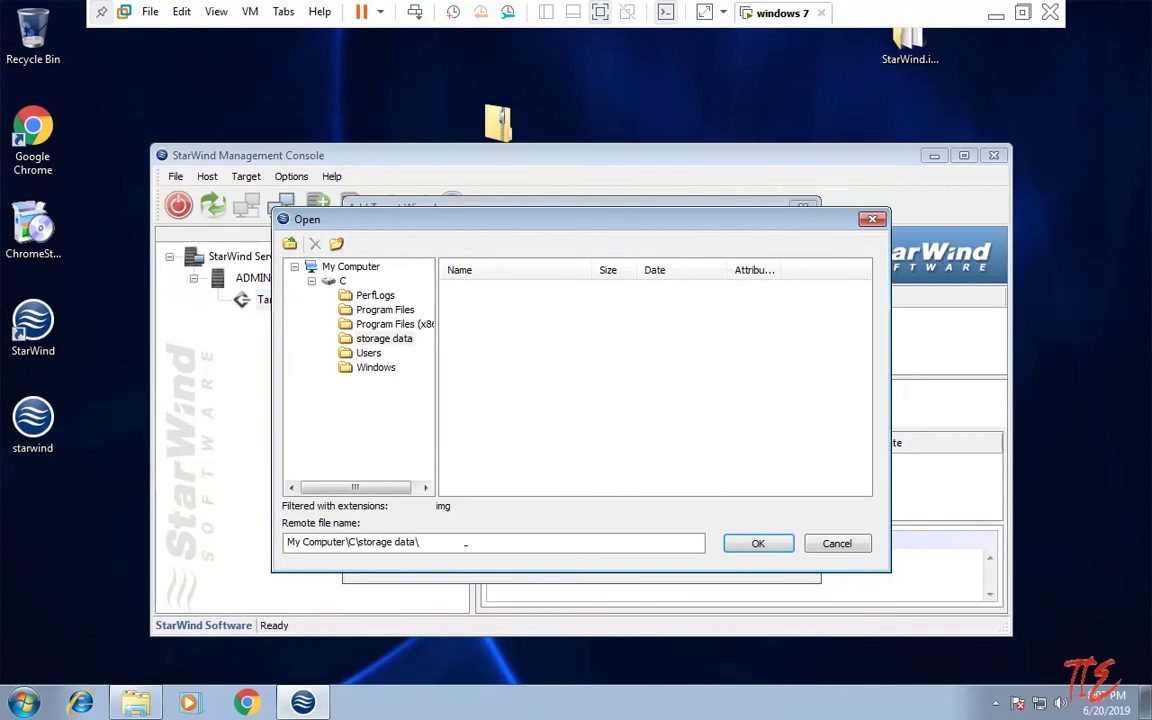
{"action": "type", "text": "taha it expert"}
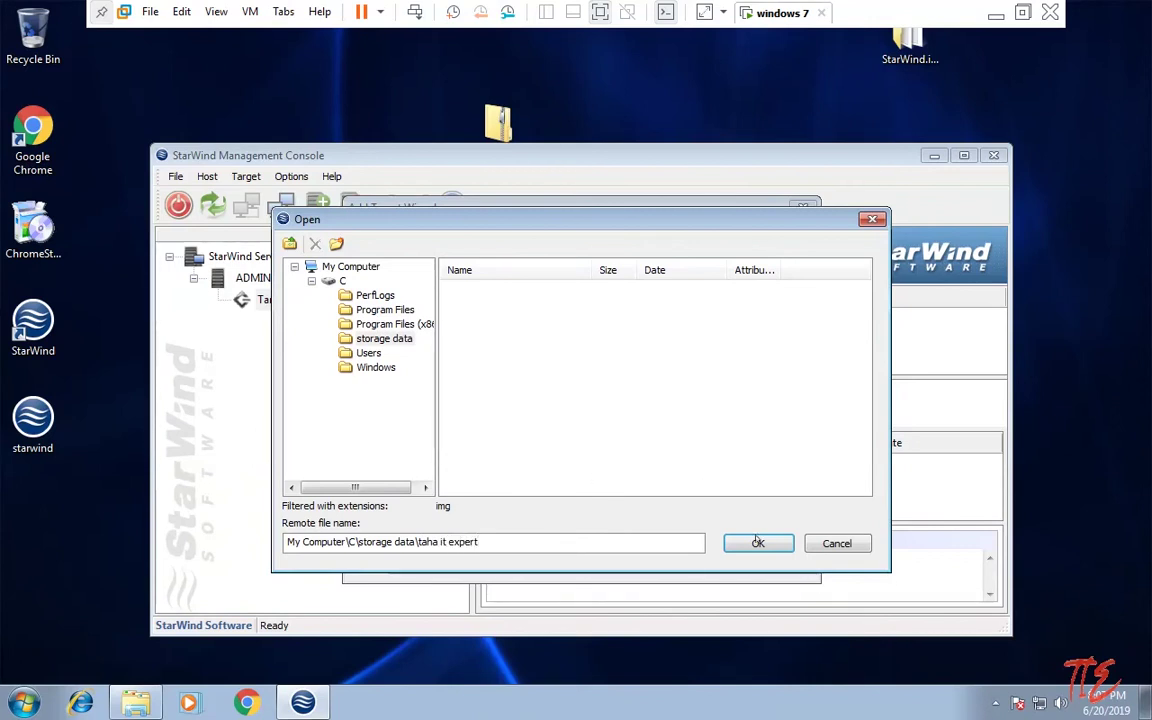
{"action": "left_click", "coordinate": [758, 542]}
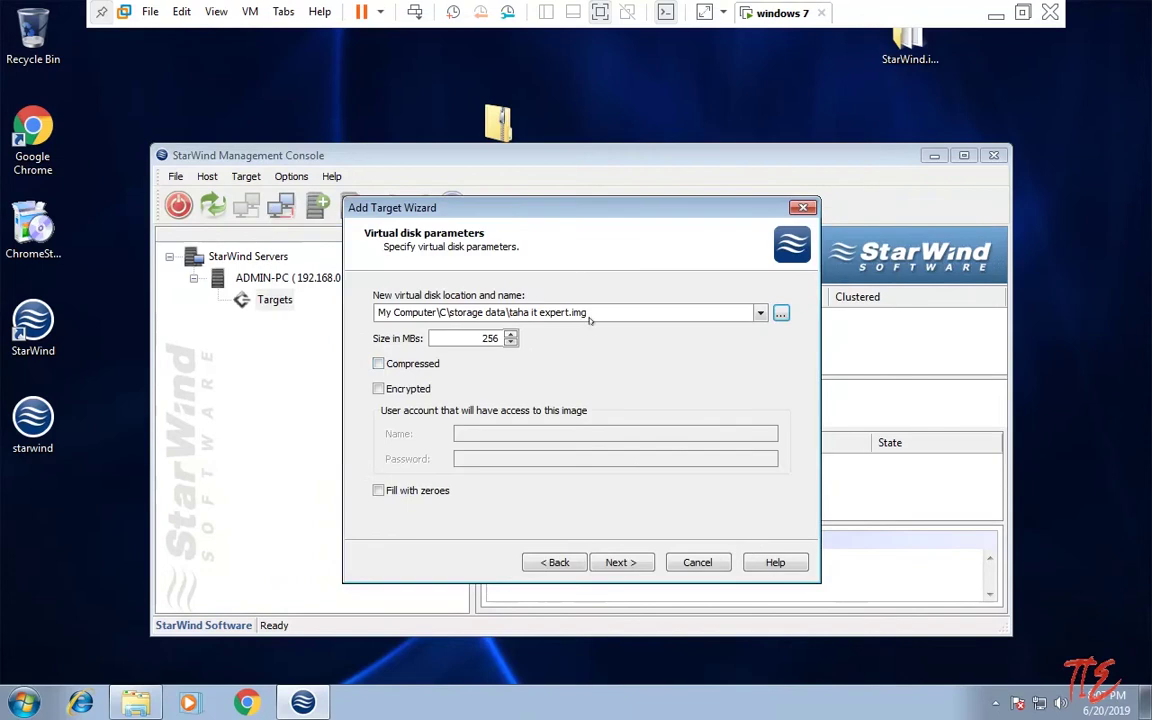
Step: Check free space on drive C and change the disk size from 256 to 1024 MB
{"action": "left_click", "coordinate": [482, 310]}
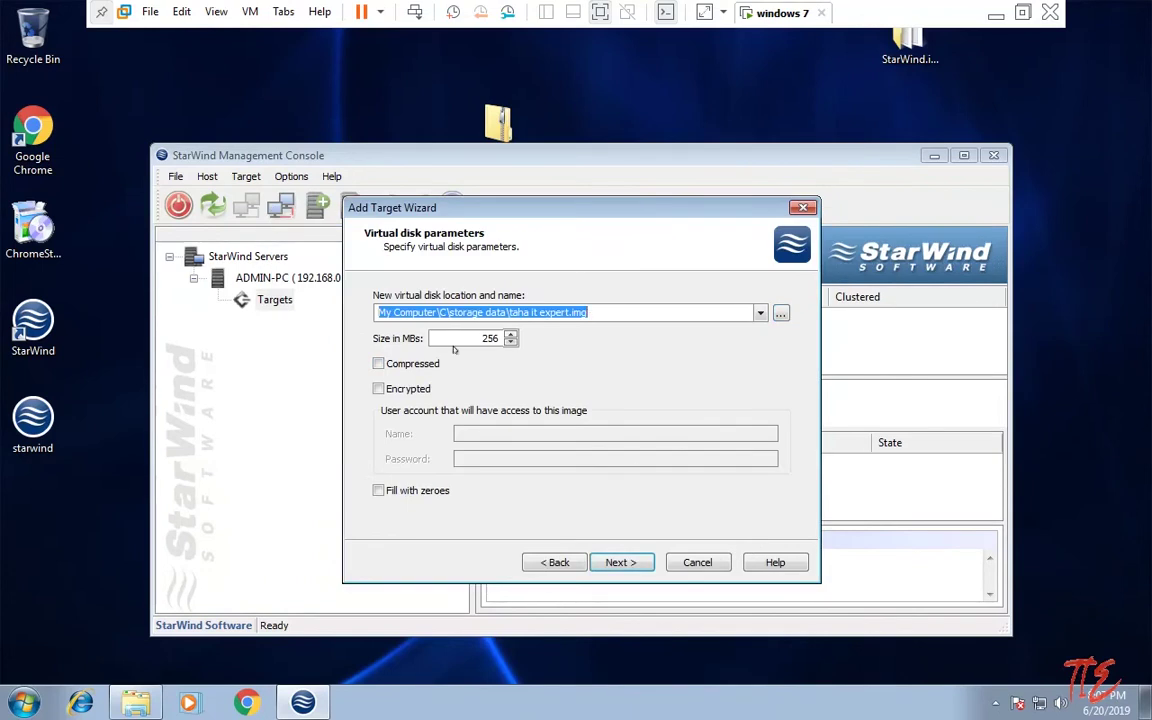
{"action": "left_click", "coordinate": [511, 342]}
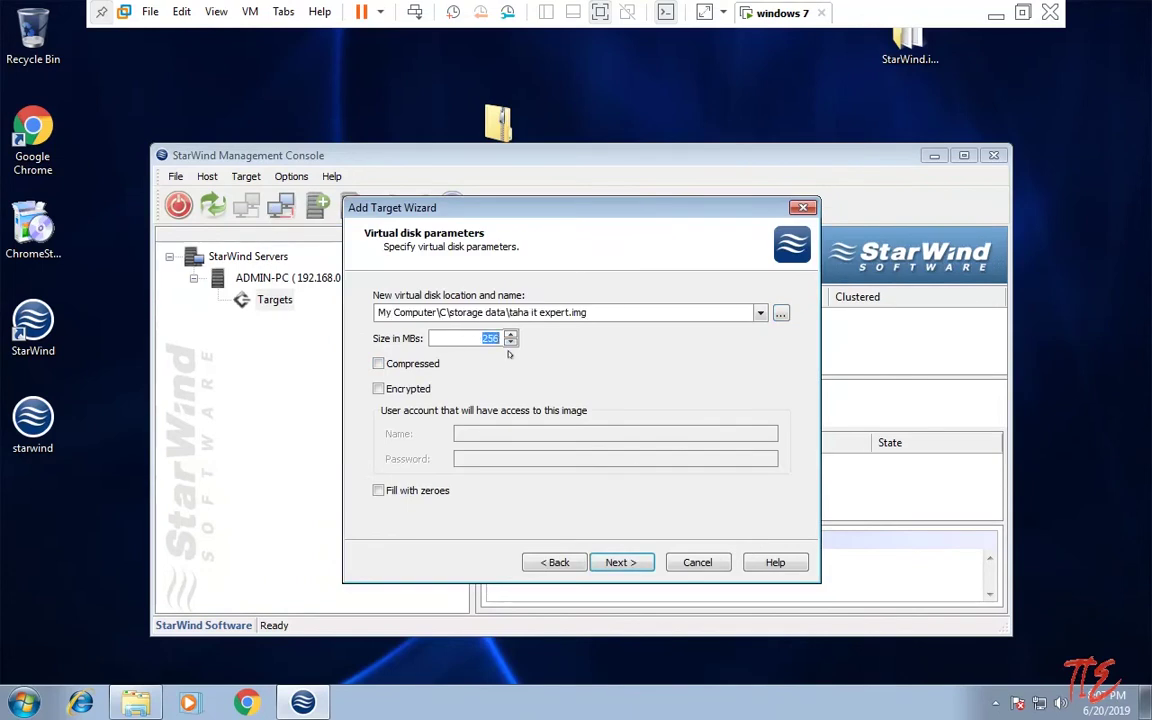
{"action": "key", "text": "super+e"}
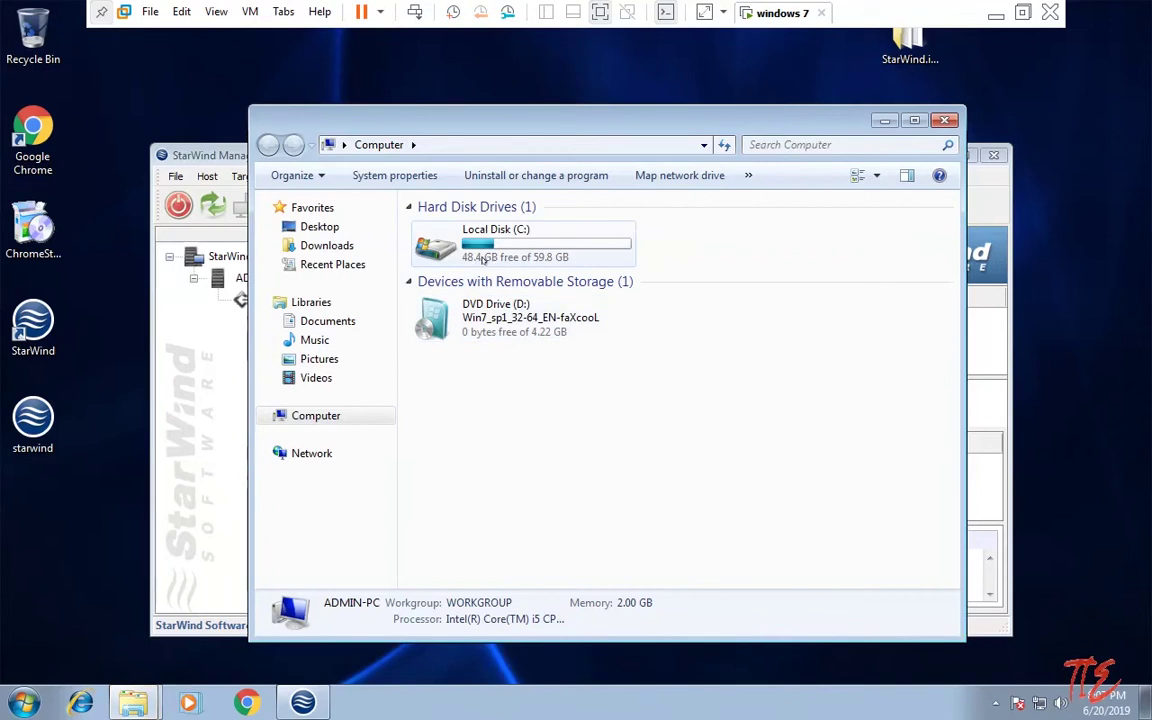
{"action": "key", "text": "alt+F4"}
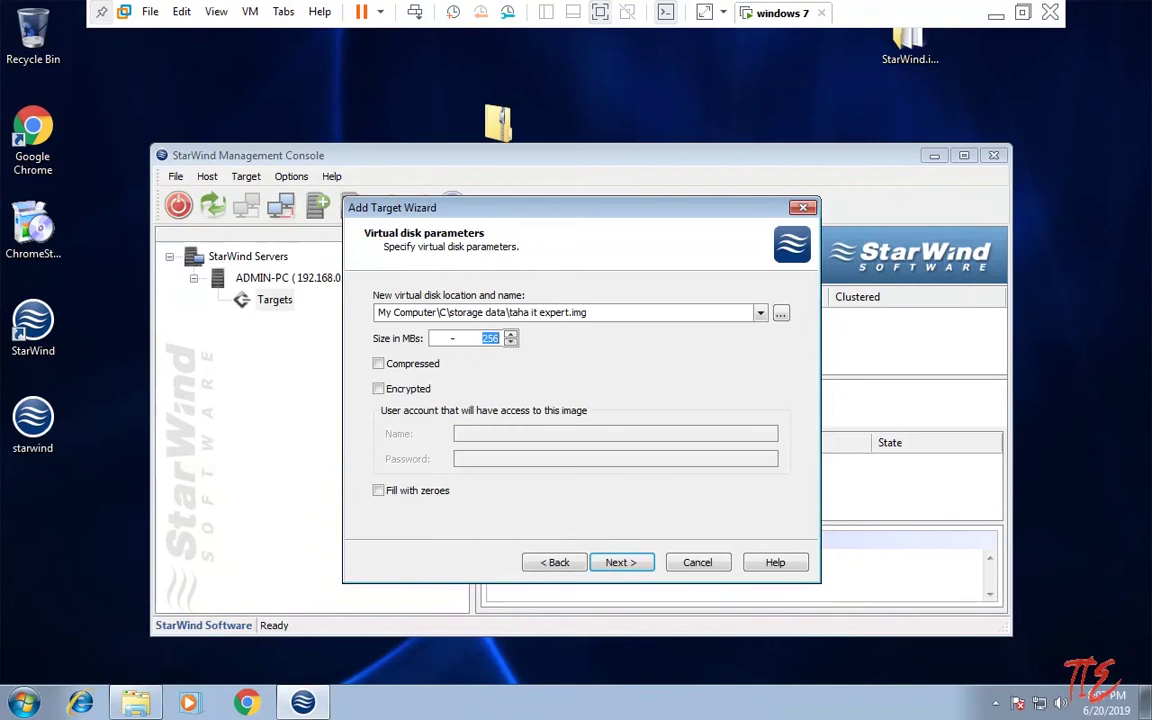
{"action": "key", "text": "BackSpace"}
{"action": "type", "text": "100"}
{"action": "key", "text": "BackSpace"}
{"action": "type", "text": "24"}
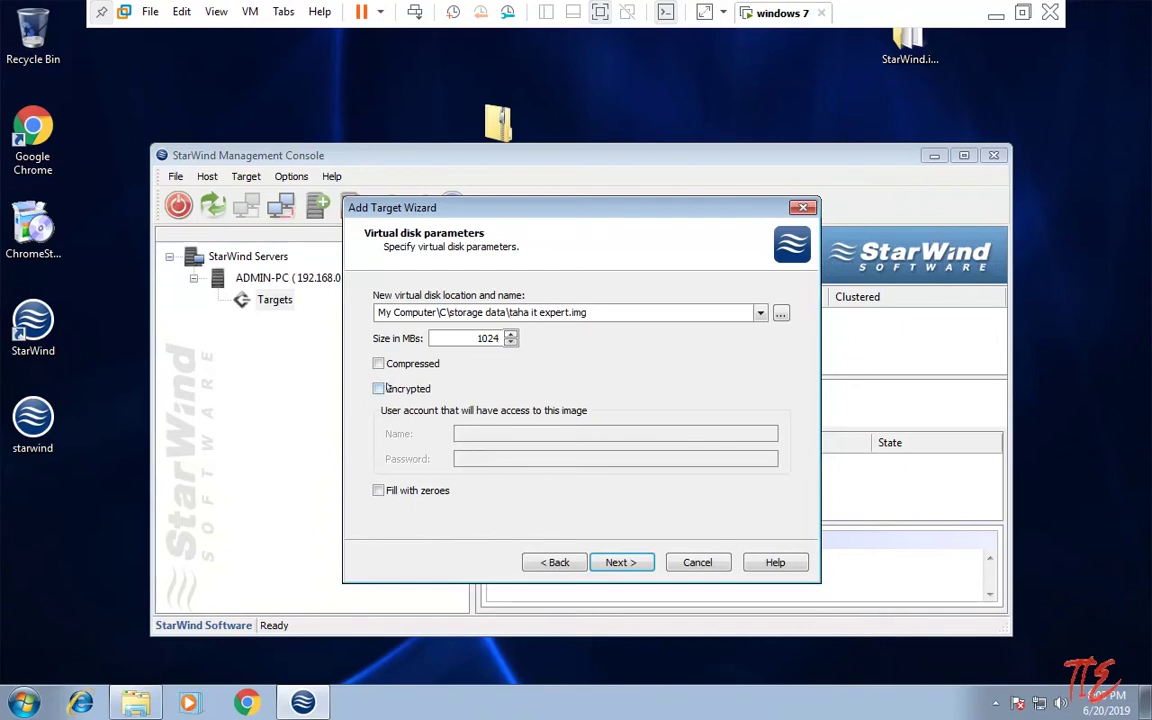
Step: Leave the image unencrypted and not filled with zeroes, then continue to device parameters
{"action": "left_click", "coordinate": [378, 388]}
{"action": "left_click", "coordinate": [380, 389]}
{"action": "left_click", "coordinate": [378, 490]}
{"action": "left_click", "coordinate": [616, 562]}
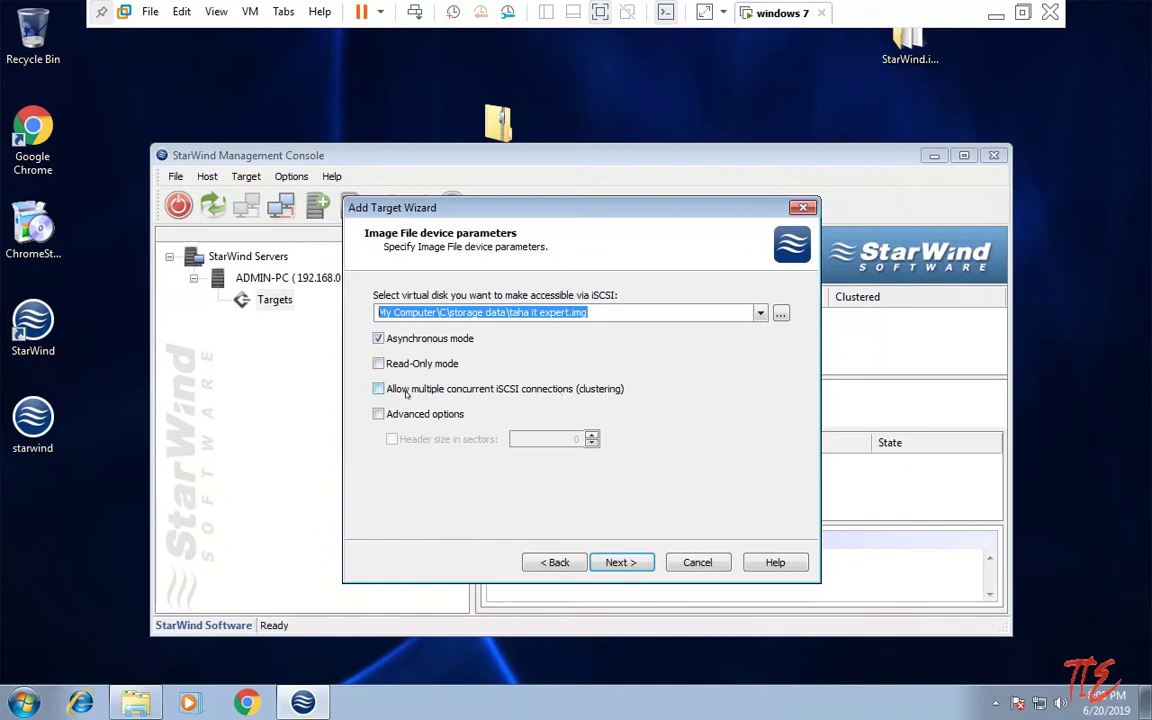
Step: Allow multiple concurrent iSCSI connections and keep Normal (no caching) cache mode
{"action": "left_click", "coordinate": [410, 388]}
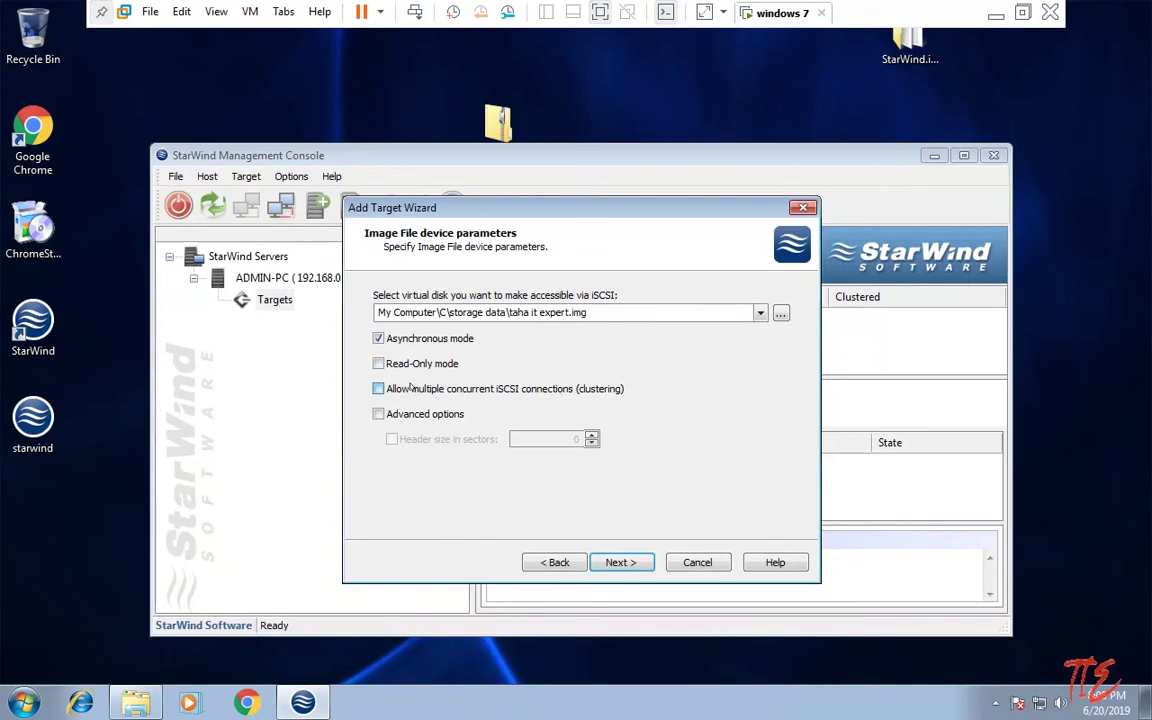
{"action": "left_click", "coordinate": [626, 562]}
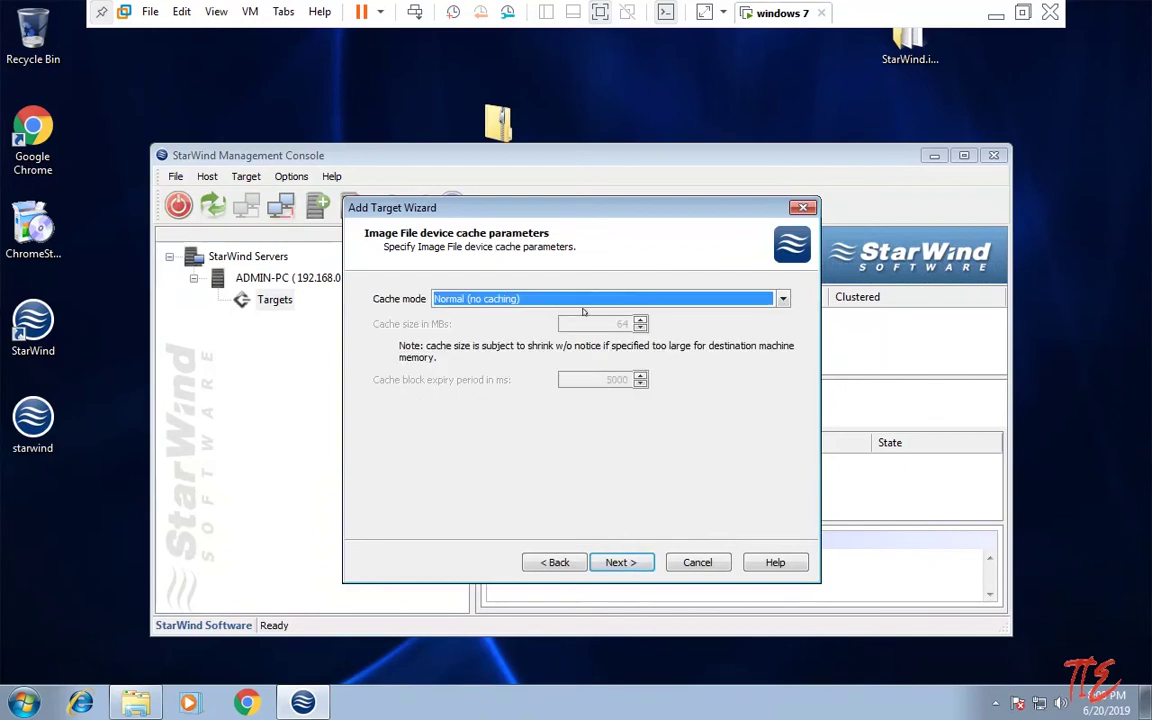
{"action": "left_click", "coordinate": [652, 300]}
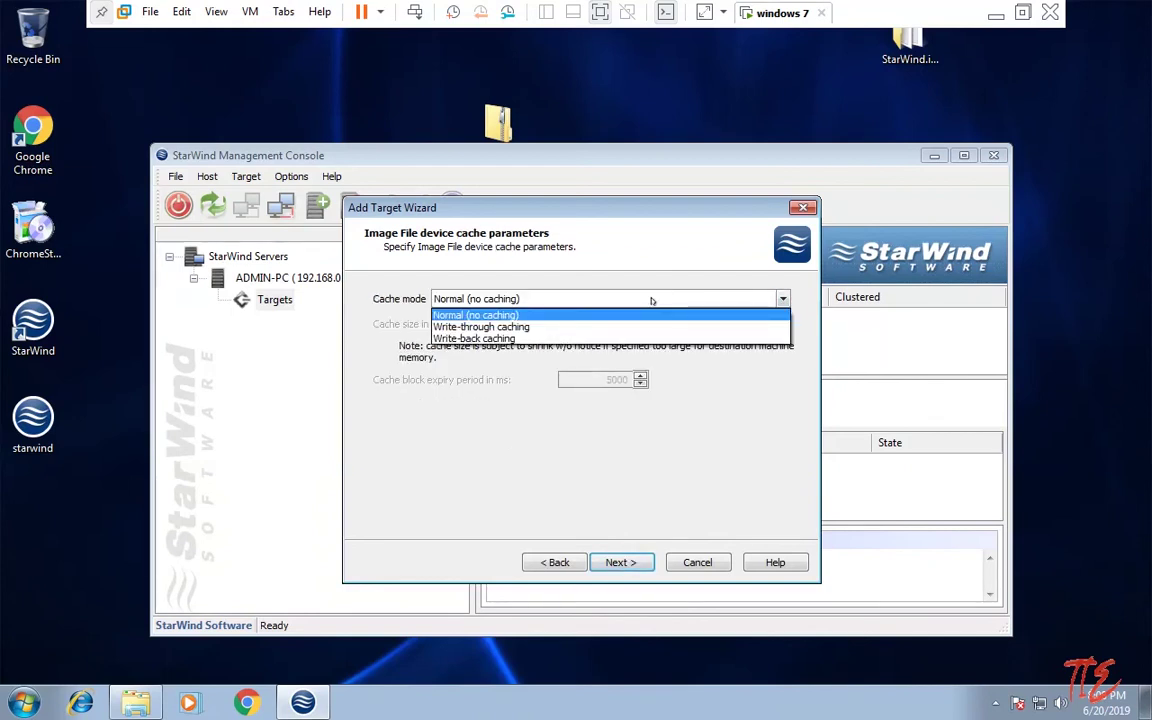
{"action": "left_click", "coordinate": [651, 300]}
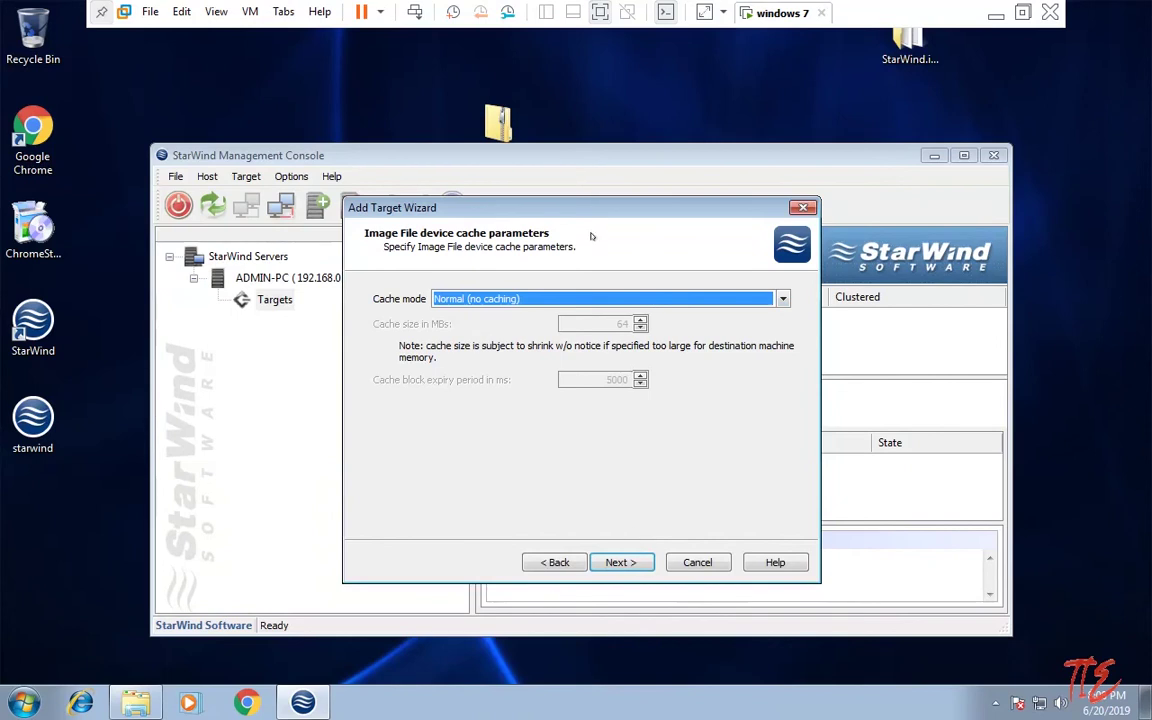
{"action": "left_click", "coordinate": [555, 293]}
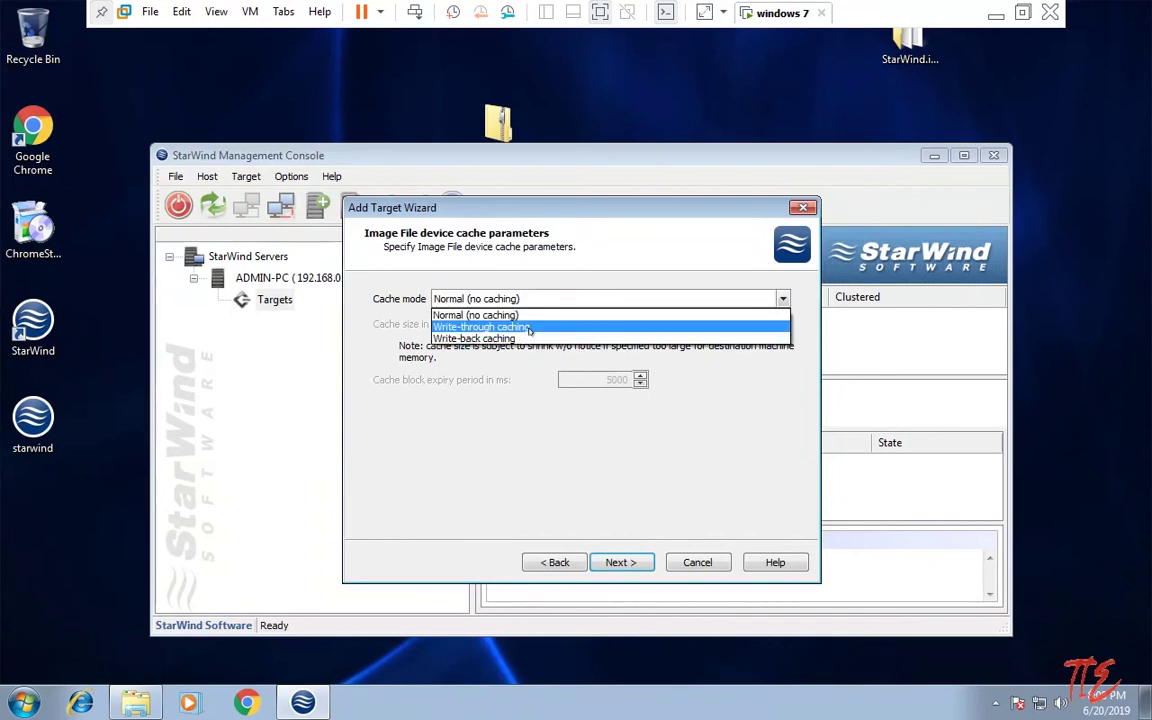
{"action": "left_click", "coordinate": [487, 397]}
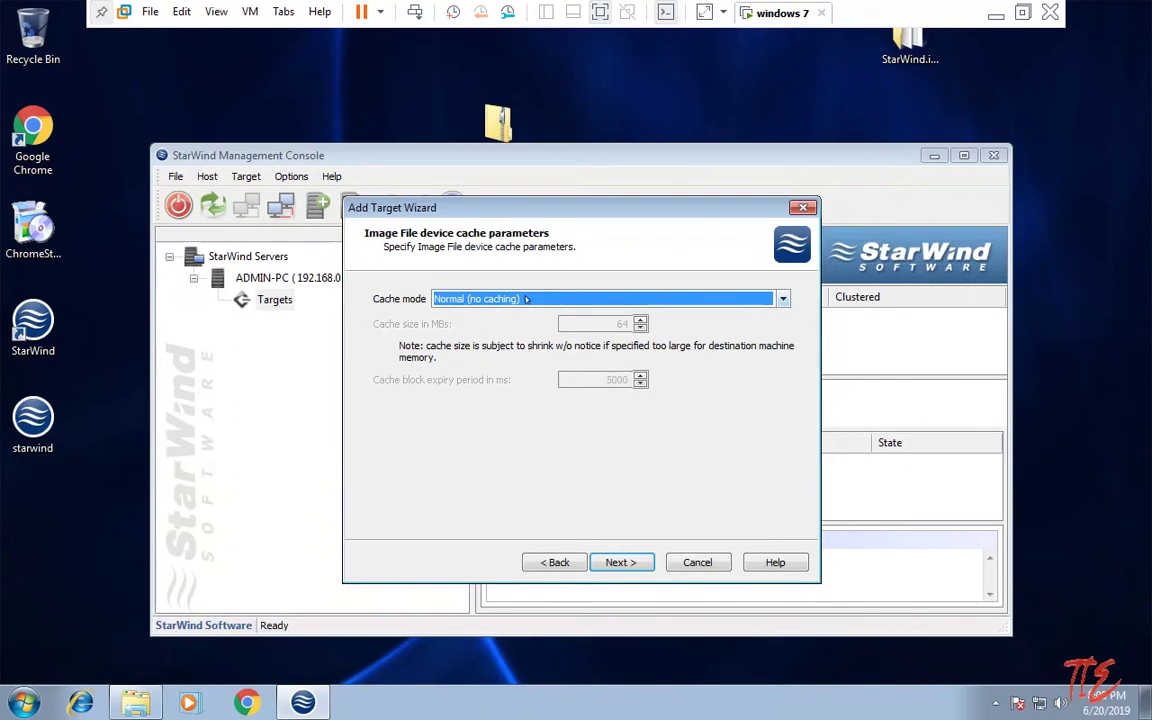
Step: Create the ImageFile1 device, finish the wizard, and select the taha it expert target
{"action": "left_click", "coordinate": [626, 560]}
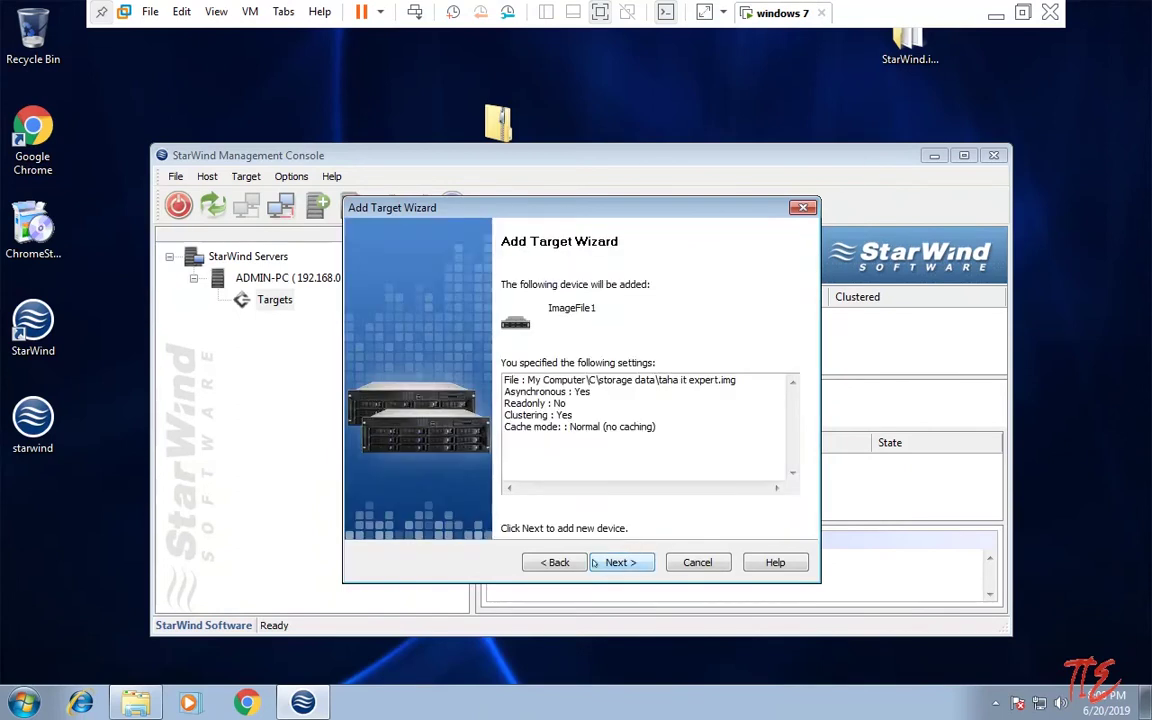
{"action": "left_click", "coordinate": [615, 562]}
{"action": "left_click", "coordinate": [617, 562]}
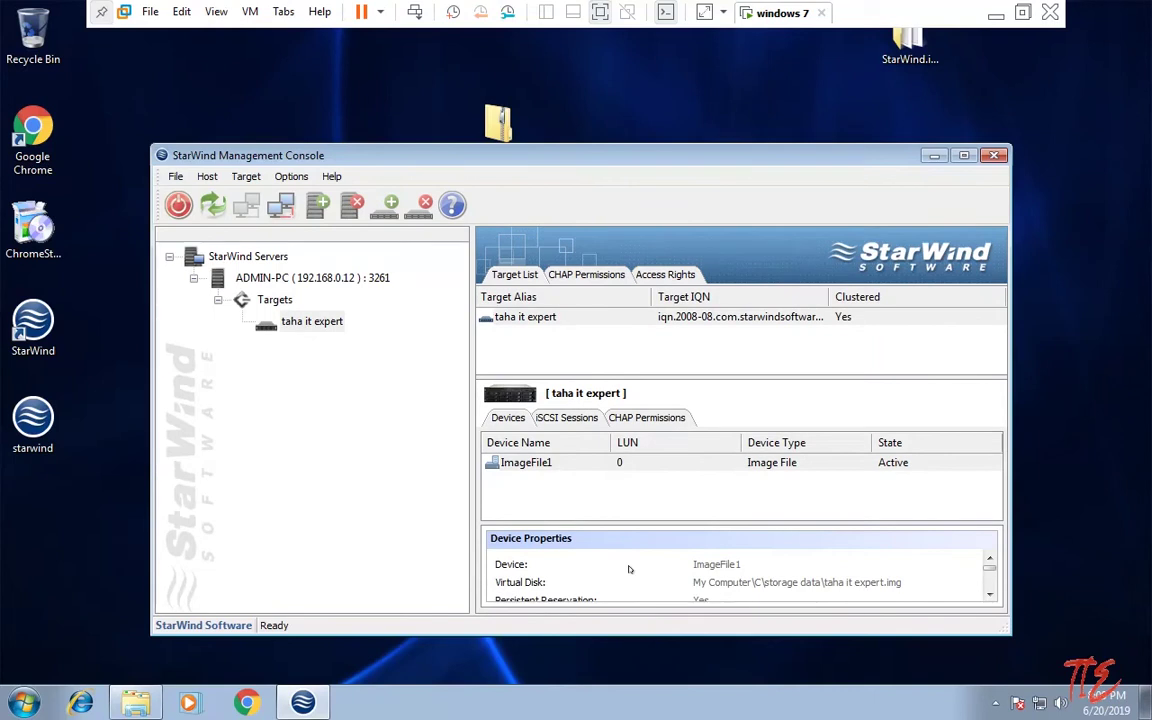
{"action": "left_click", "coordinate": [309, 322]}
Step: Launch iSCSI Initiator from the Windows Start menu
{"action": "right_click", "coordinate": [310, 323]}
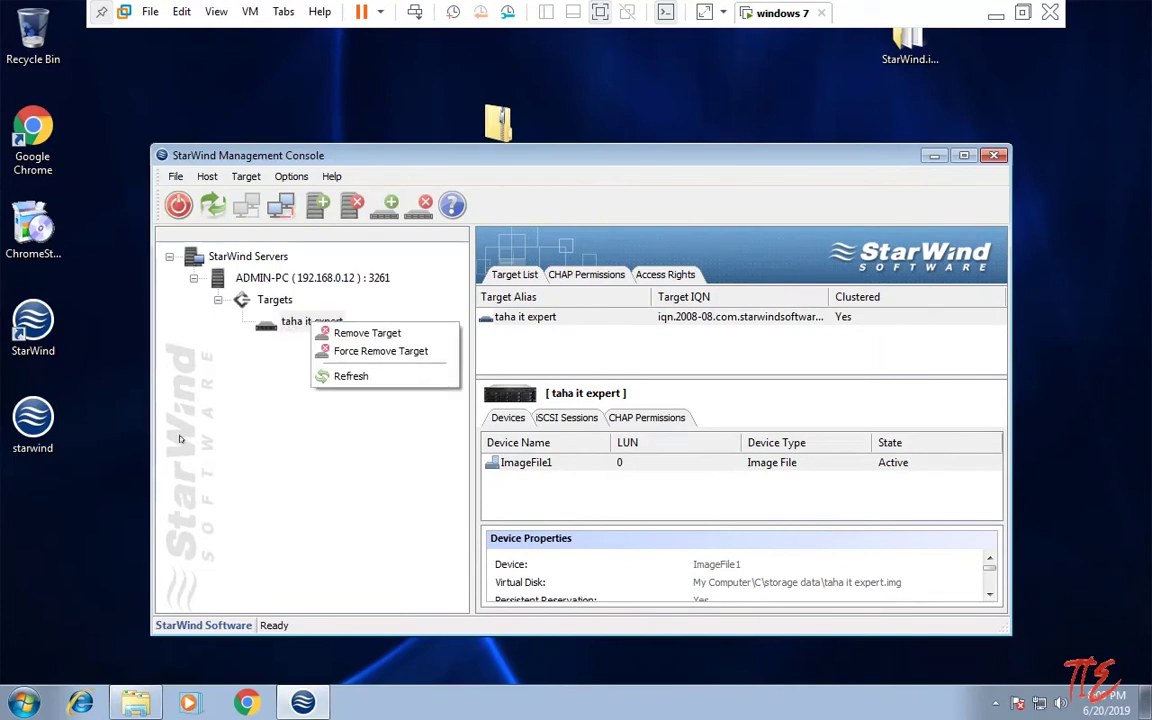
{"action": "left_click", "coordinate": [211, 380]}
{"action": "left_click", "coordinate": [22, 703]}
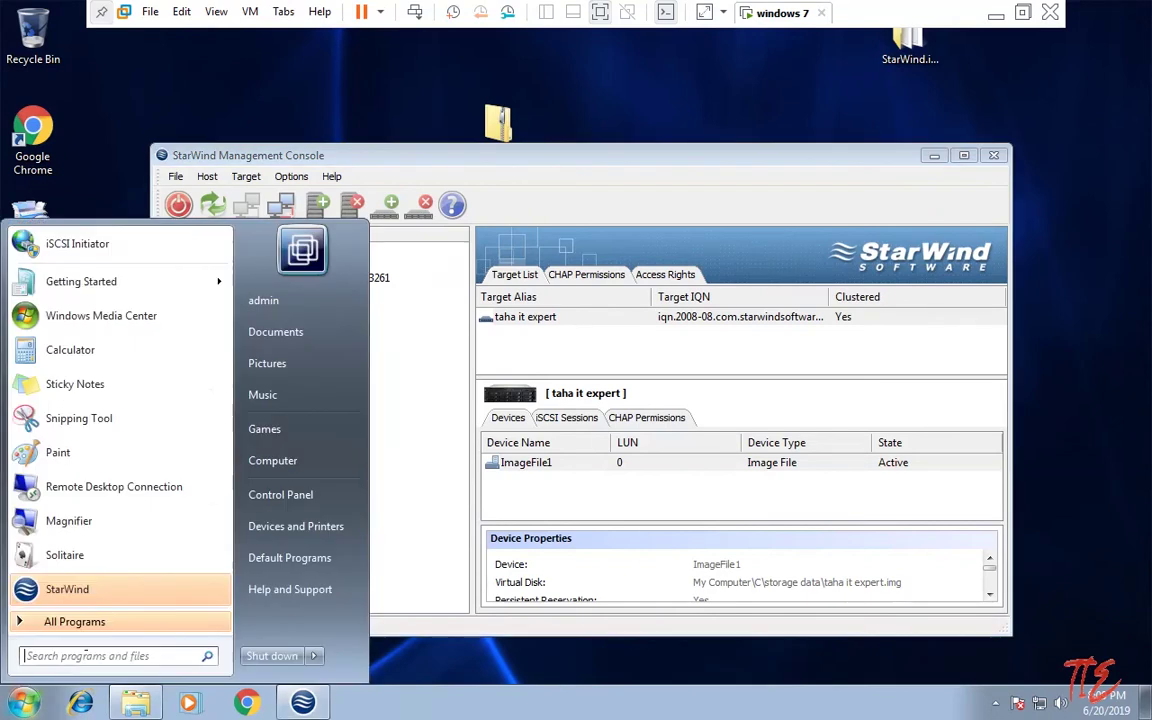
{"action": "left_click", "coordinate": [114, 232]}
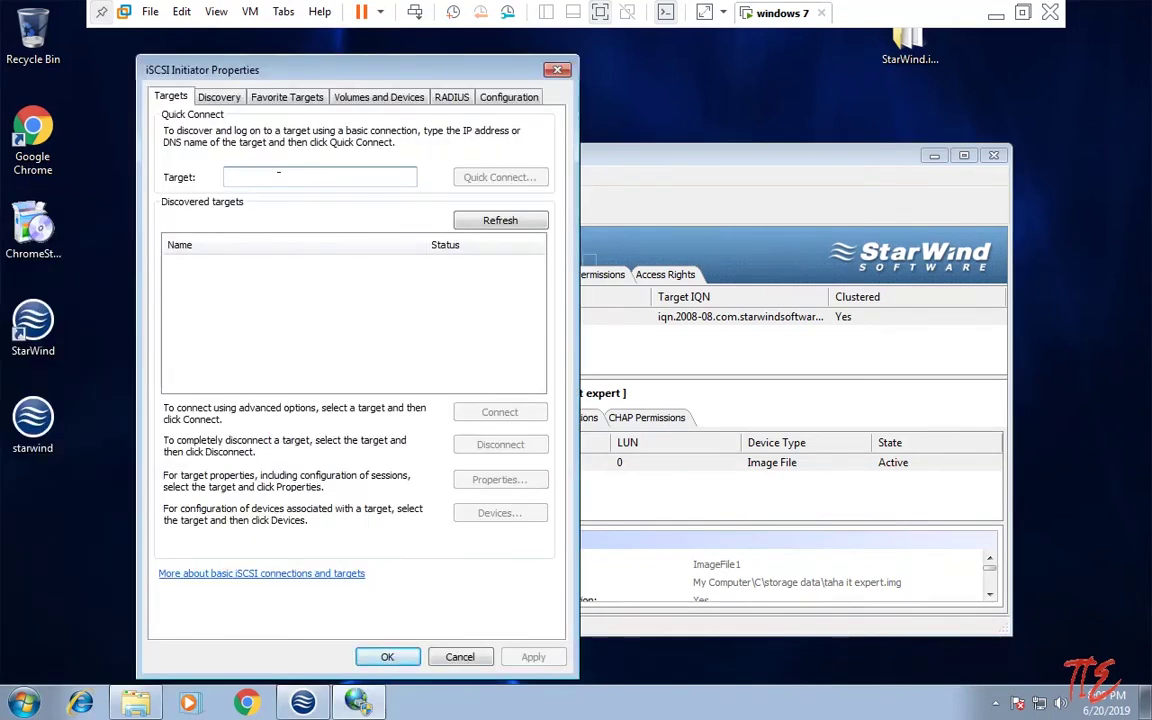
Step: Quick Connect to the StarWind server at its 192.168.0. address, then close the initiator
{"action": "left_click", "coordinate": [278, 176]}
{"action": "type", "text": "192."}
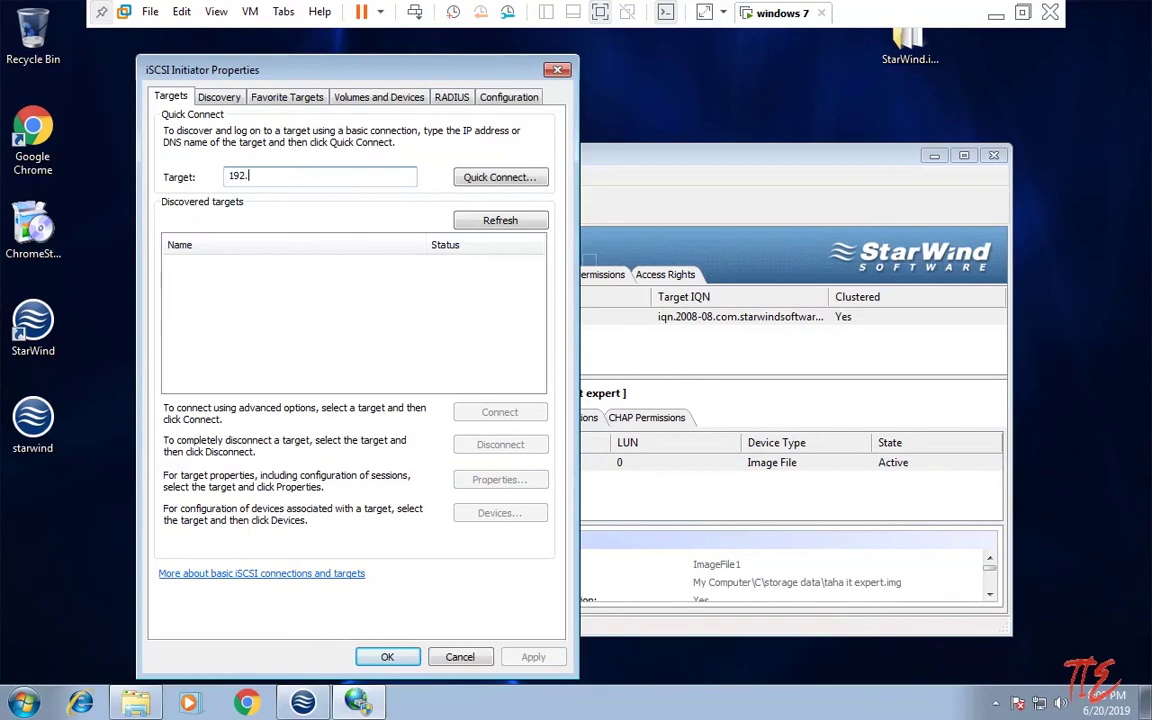
{"action": "type", "text": "168.0.12"}
{"action": "key", "text": "Return"}
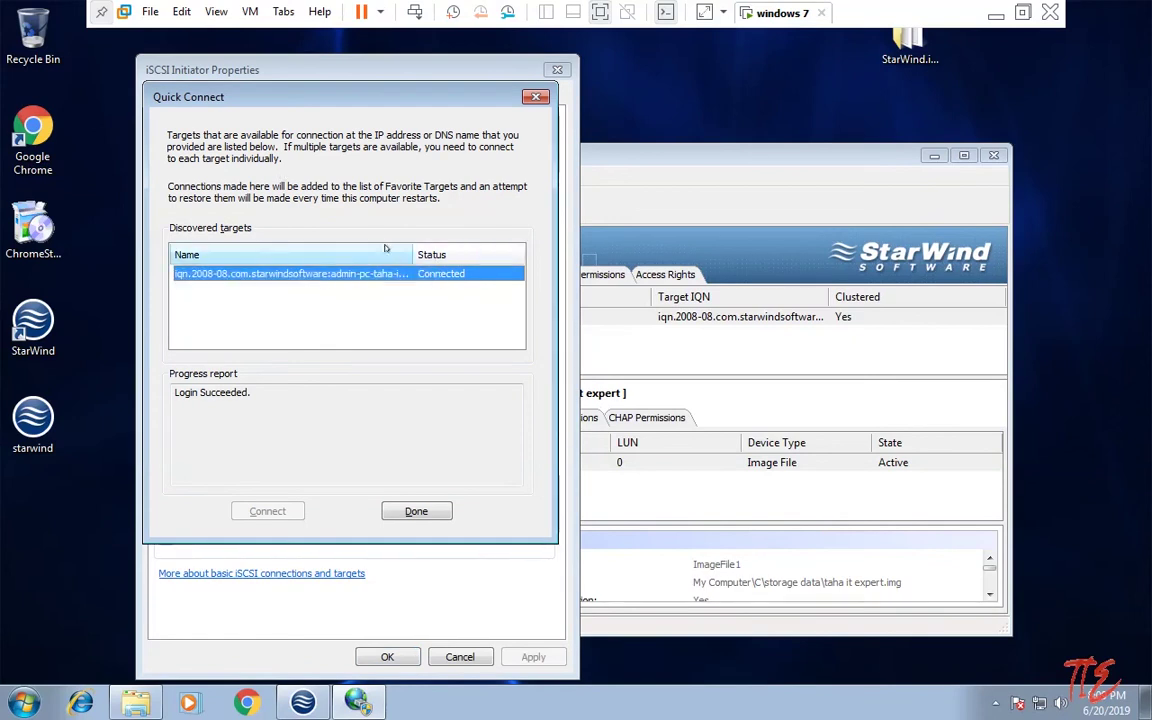
{"action": "double_click", "coordinate": [413, 254]}
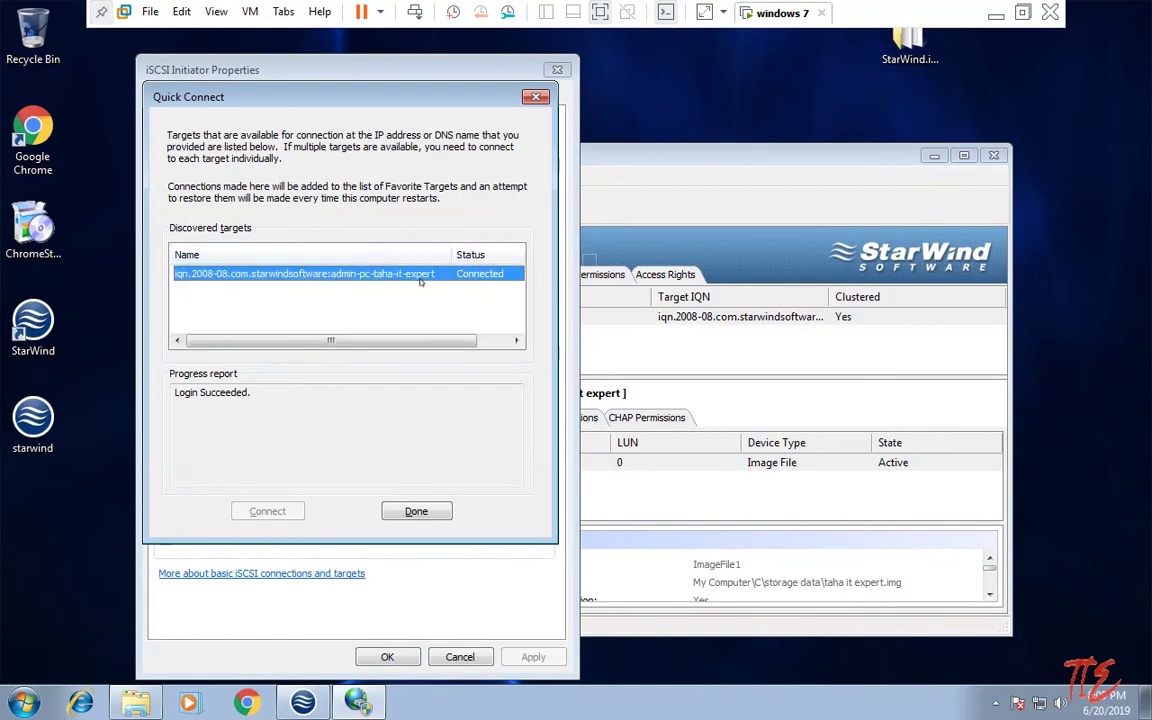
{"action": "left_click", "coordinate": [412, 510]}
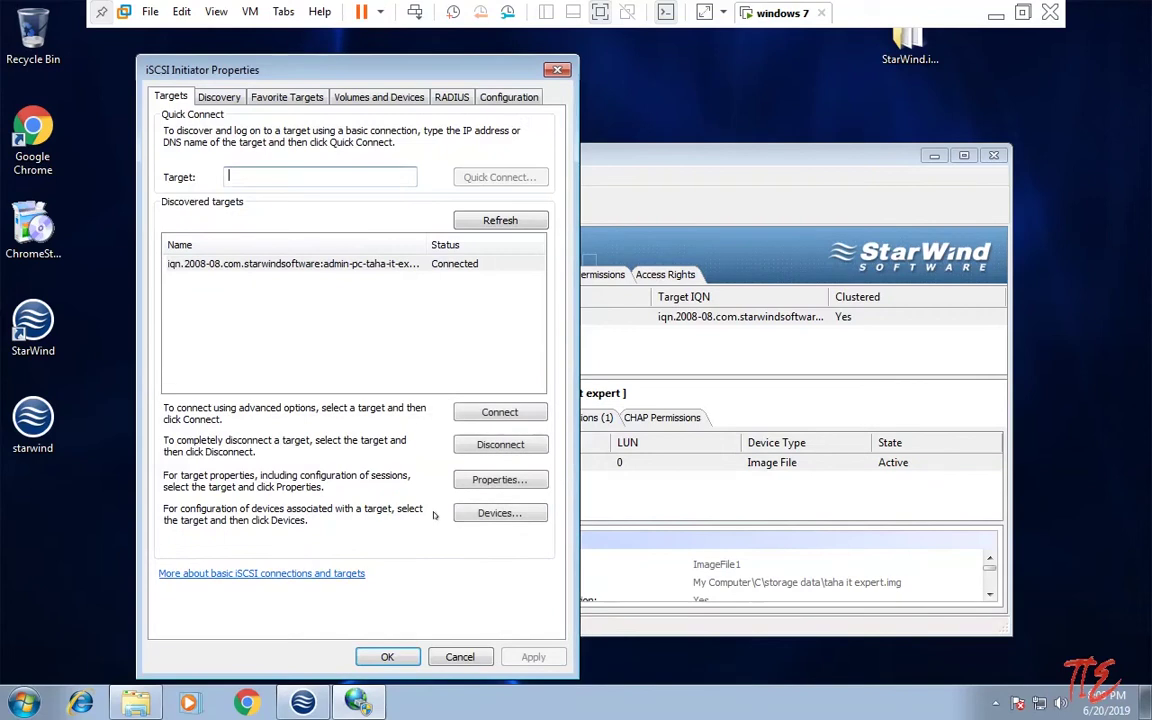
{"action": "left_click", "coordinate": [386, 654]}
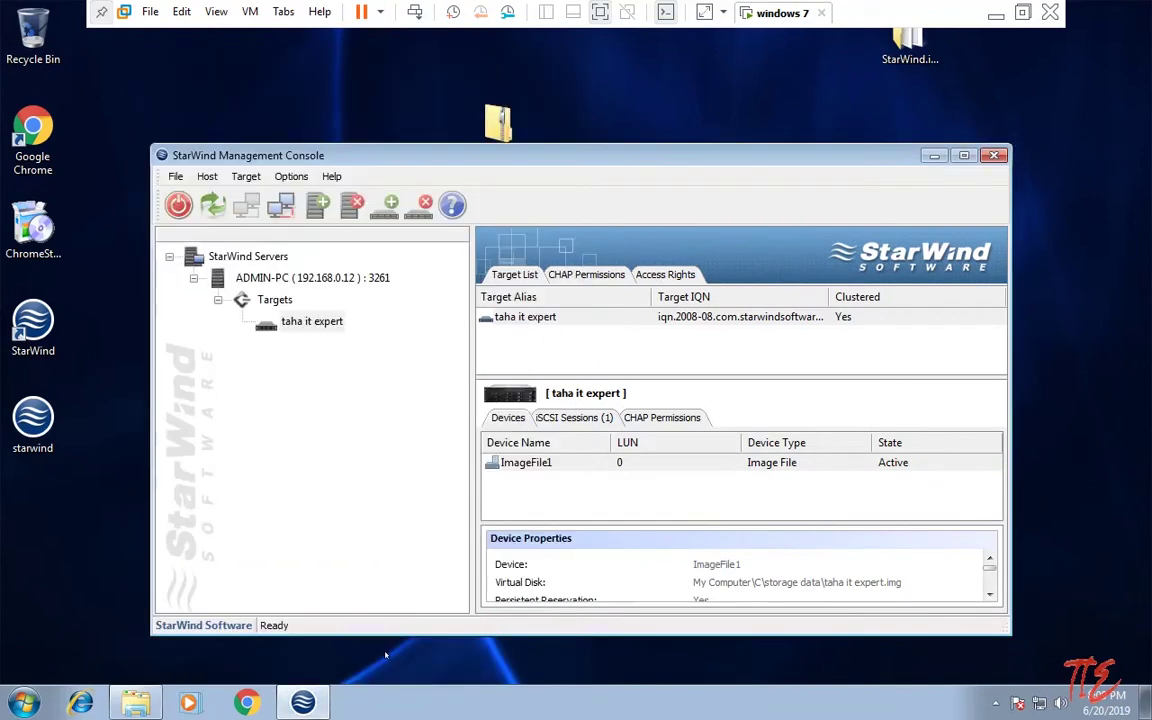
Step: Open Disk Management via Computer > Manage and initialize Disk 1 with MBR
{"action": "key", "text": "super+e"}
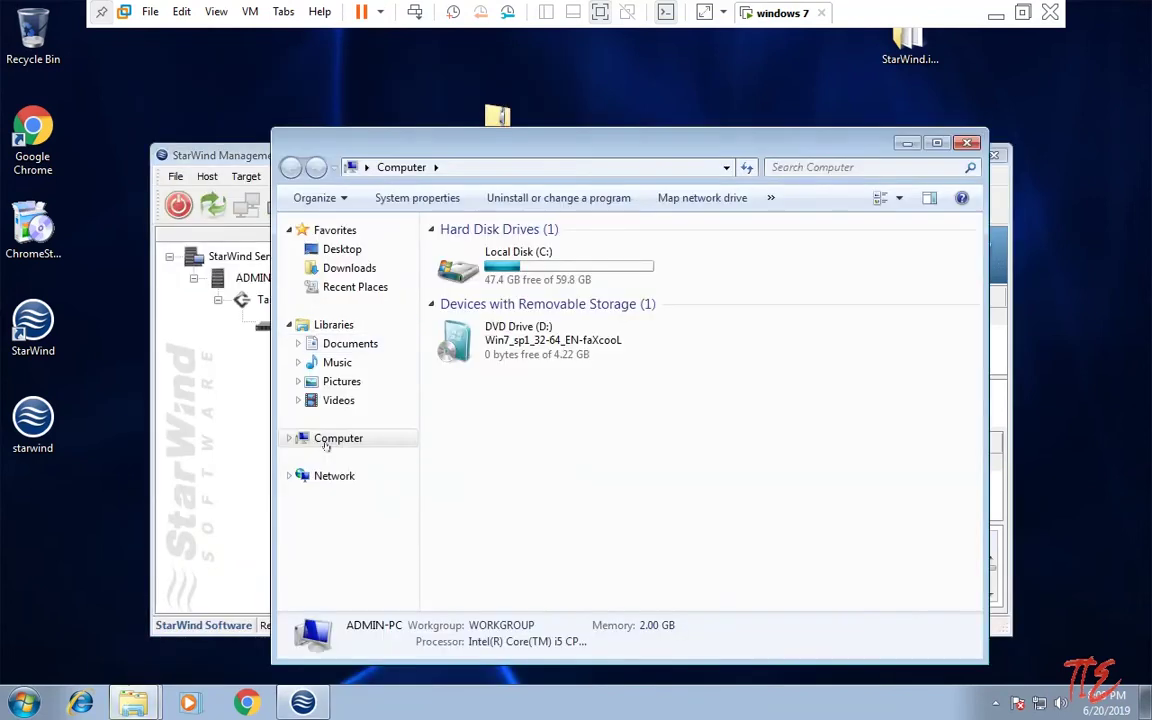
{"action": "right_click", "coordinate": [330, 442]}
{"action": "left_click", "coordinate": [345, 480]}
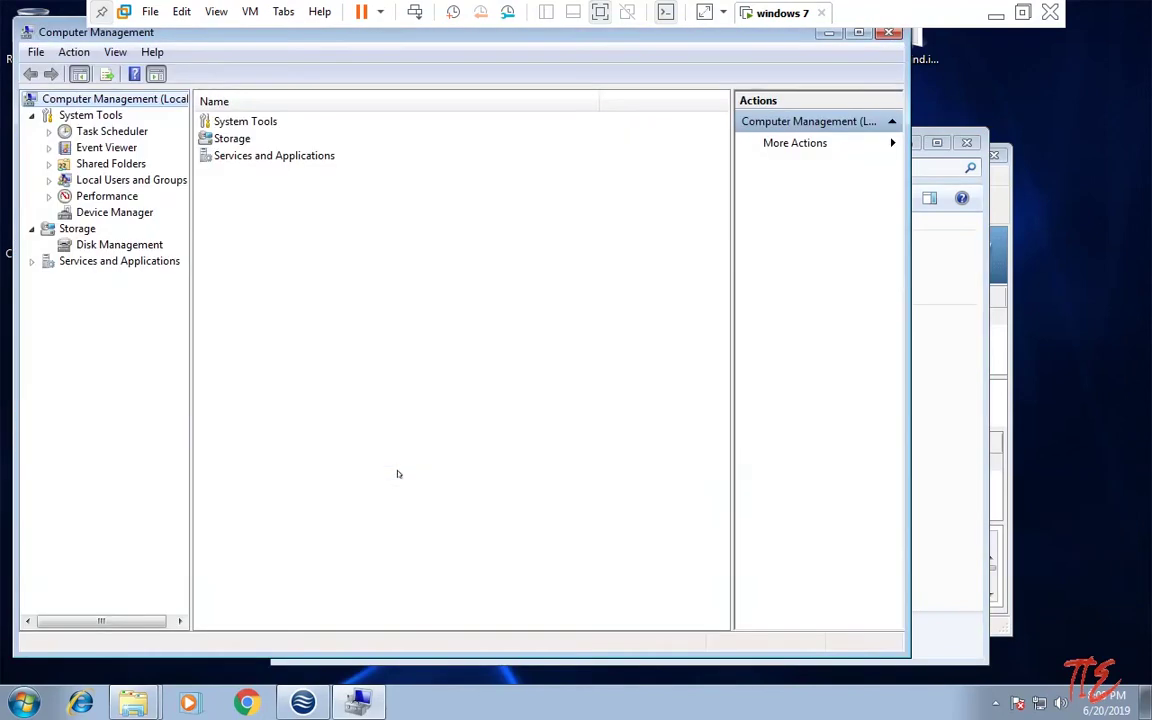
{"action": "left_click", "coordinate": [88, 246]}
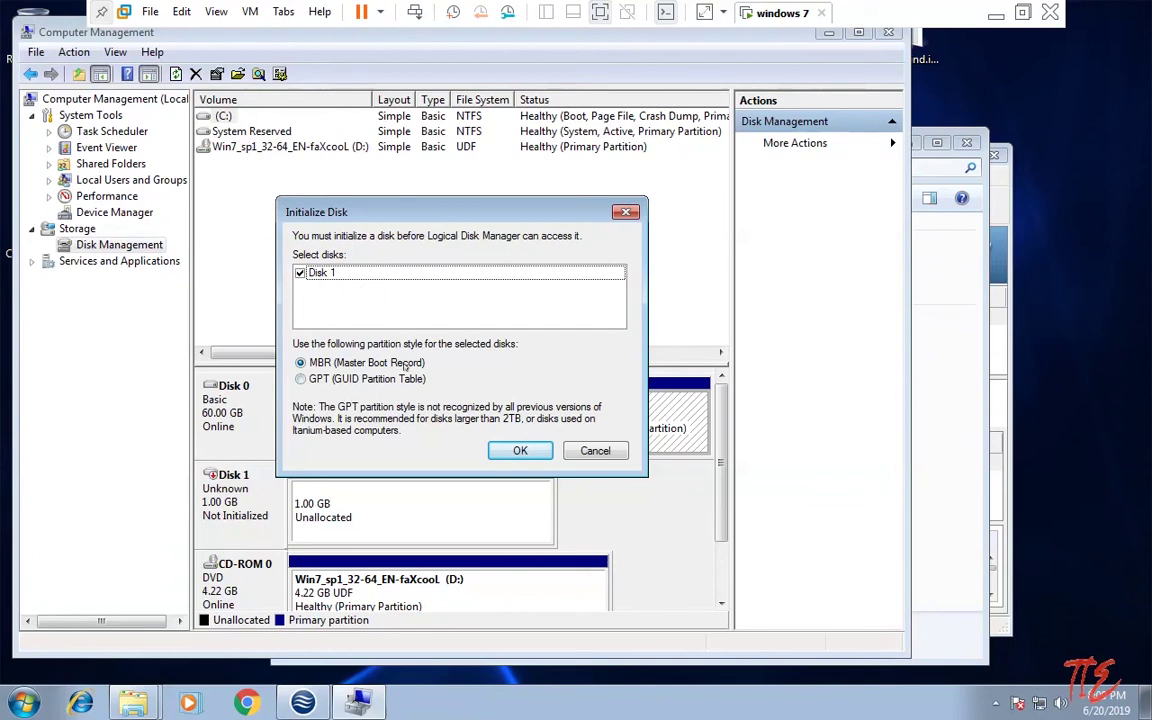
{"action": "left_click", "coordinate": [518, 450]}
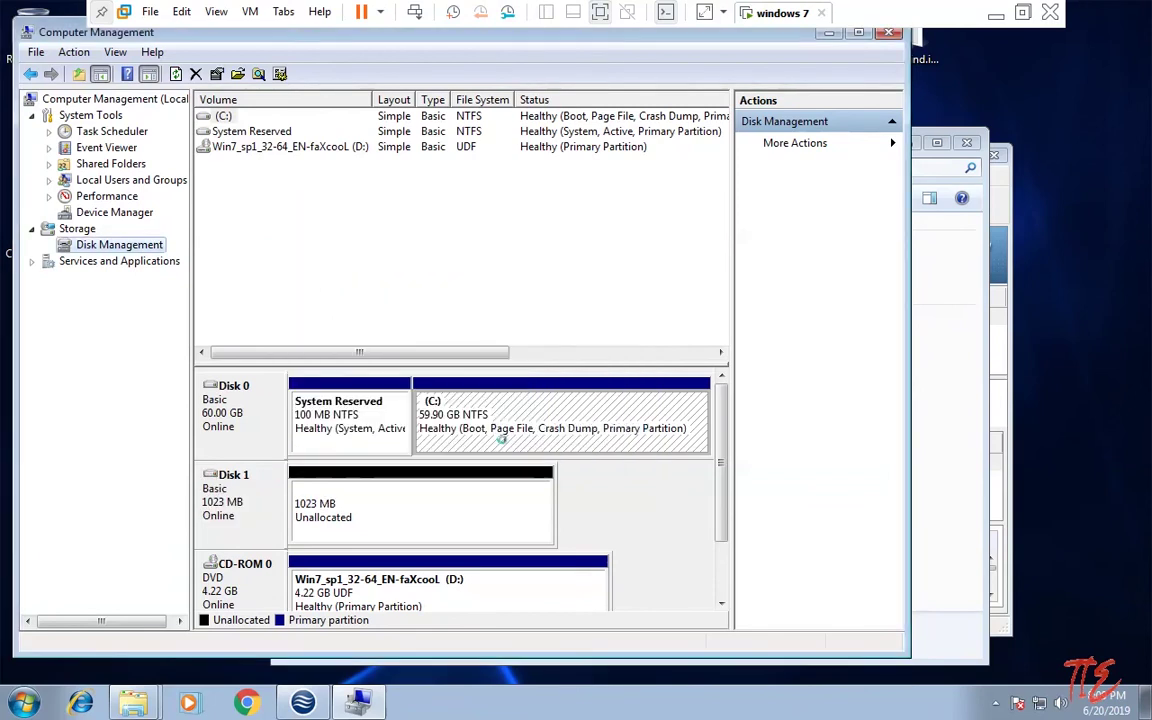
Step: Create a 1021 MB simple volume on Disk 1 with drive letter E and NTFS format
{"action": "right_click", "coordinate": [380, 500]}
{"action": "left_click", "coordinate": [450, 509]}
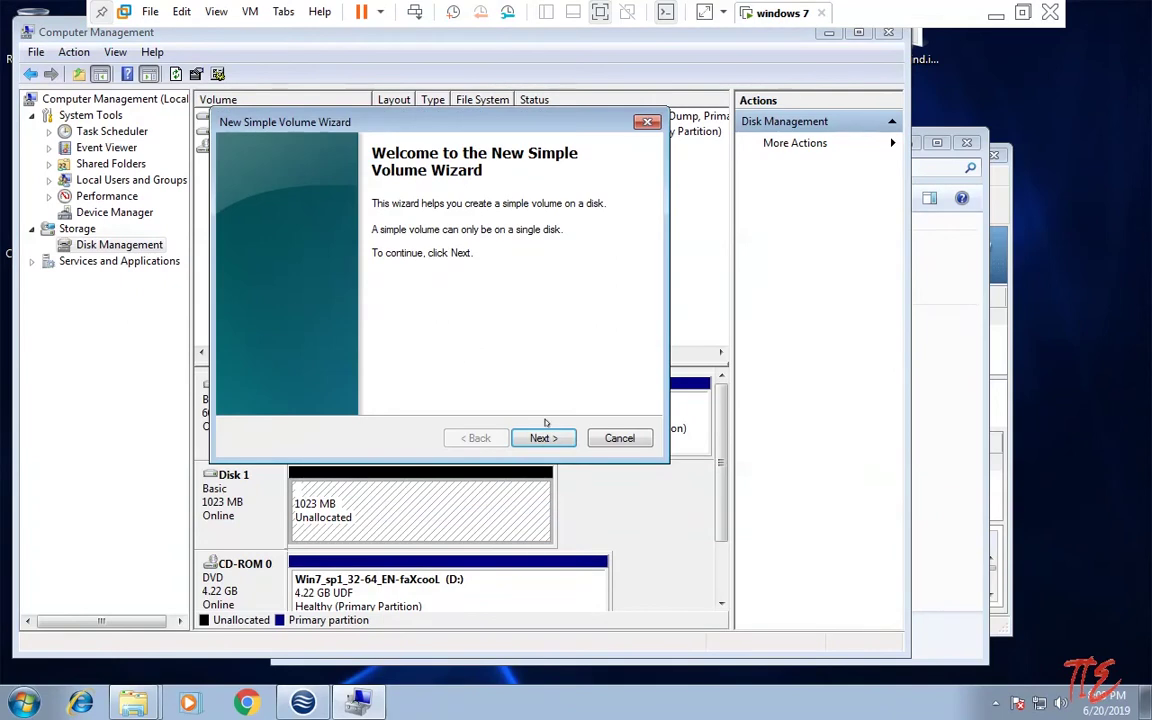
{"action": "left_click", "coordinate": [540, 438]}
{"action": "left_click", "coordinate": [543, 437]}
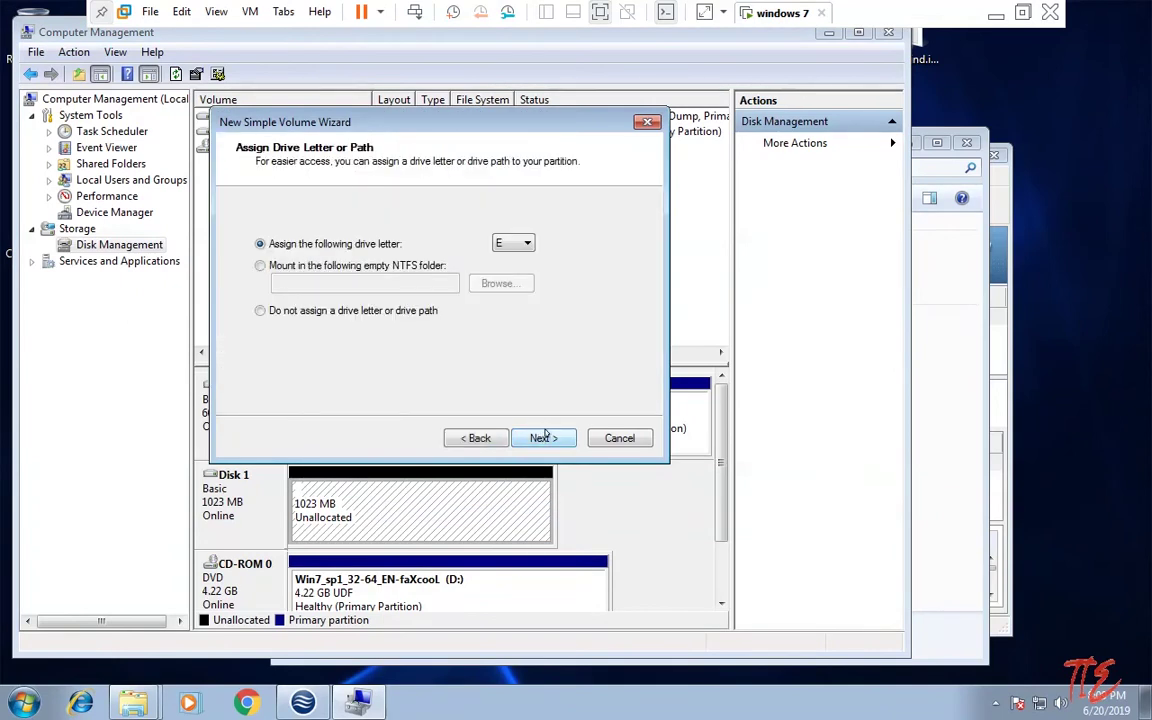
{"action": "left_click", "coordinate": [503, 244]}
{"action": "left_click", "coordinate": [505, 283]}
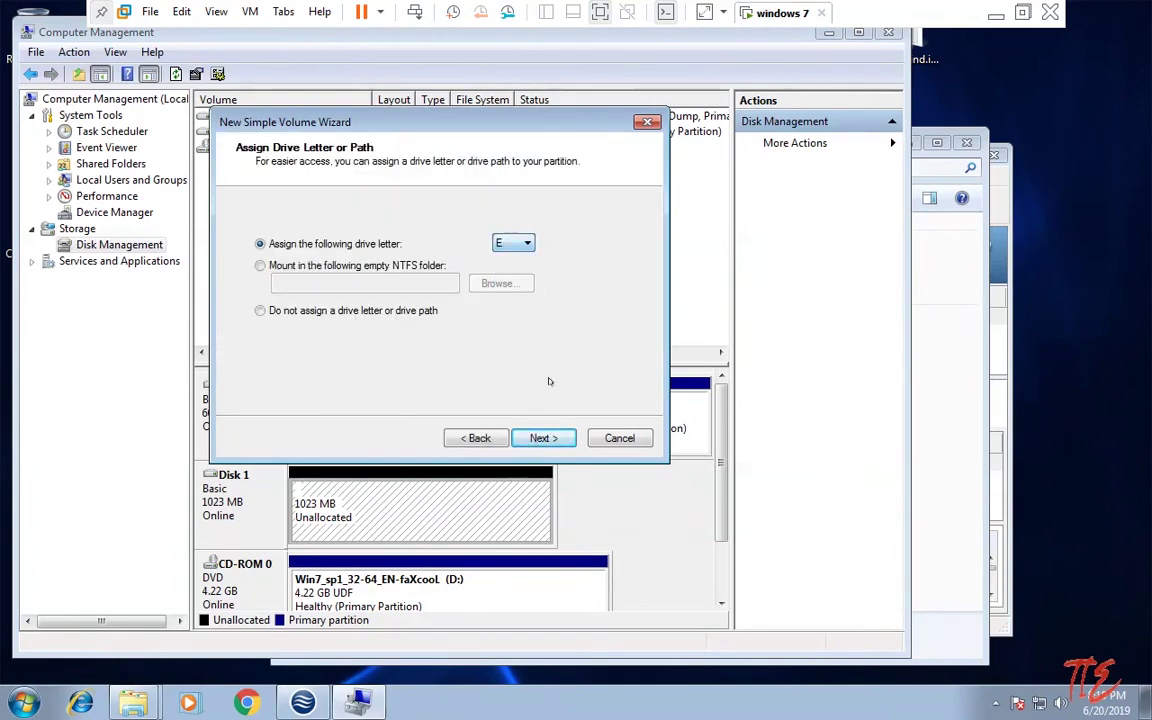
{"action": "left_click", "coordinate": [541, 438]}
{"action": "left_click", "coordinate": [543, 438]}
{"action": "left_click", "coordinate": [543, 438]}
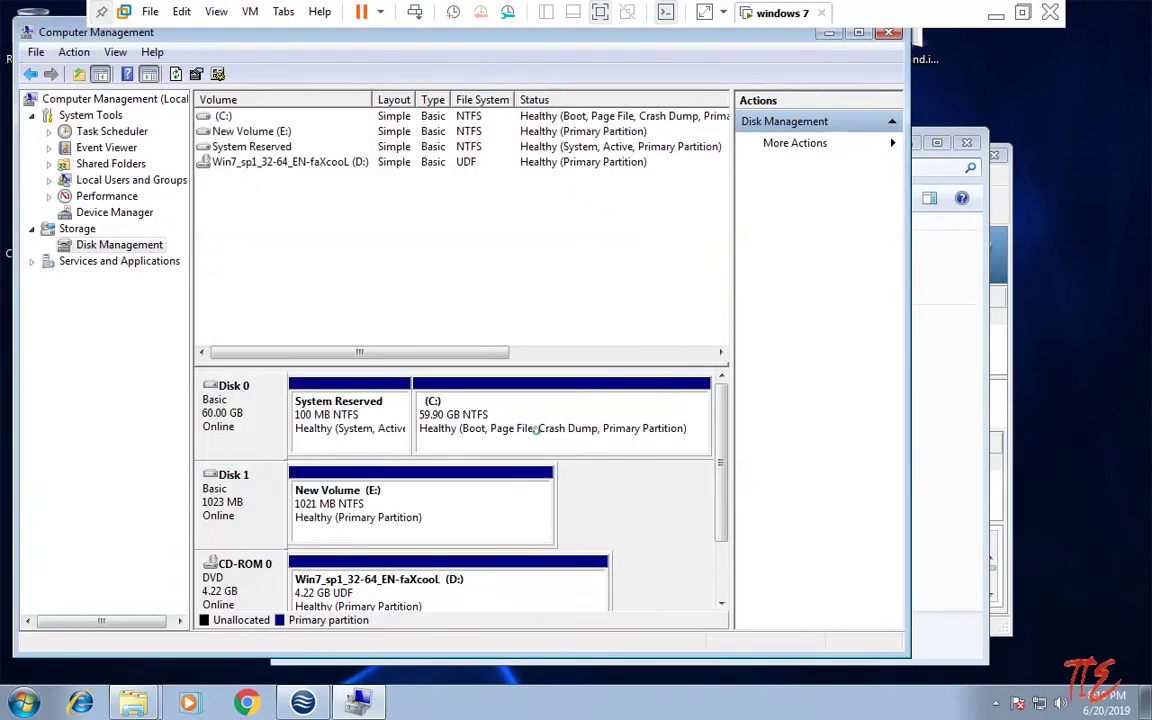
Step: Close Computer Management and AutoPlay, open New Volume (E:), and return to Computer
{"action": "left_click", "coordinate": [889, 32]}
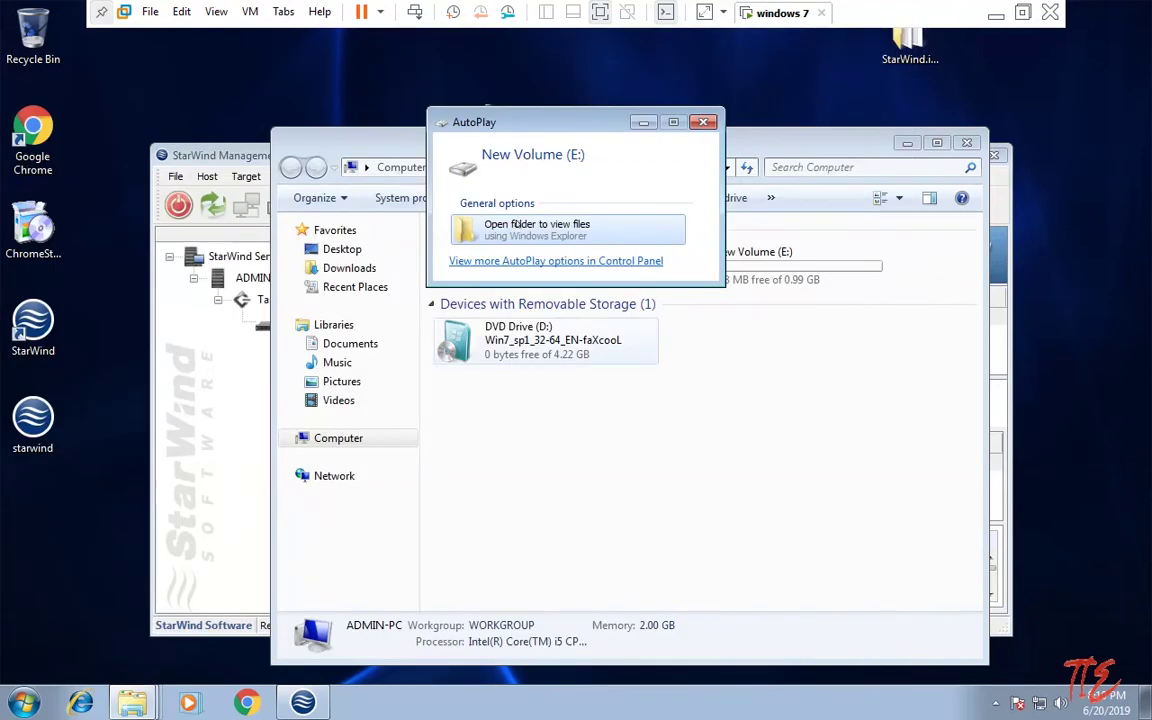
{"action": "key", "text": "Escape"}
{"action": "double_click", "coordinate": [700, 268]}
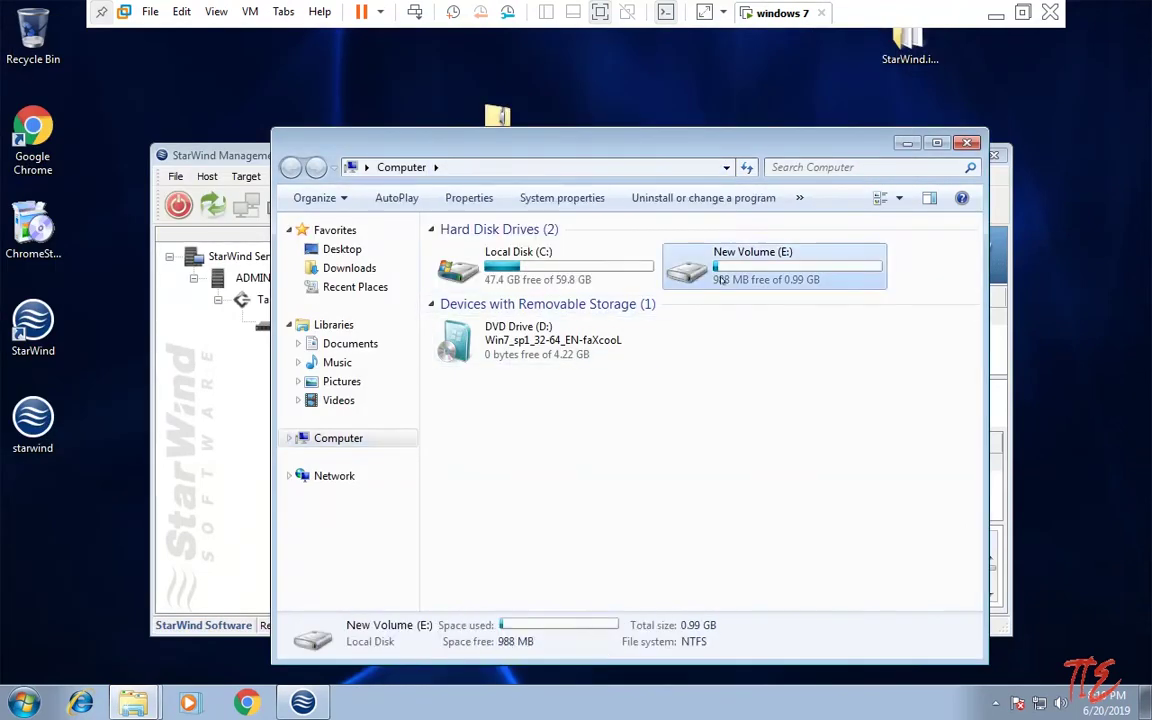
{"action": "left_click", "coordinate": [290, 167]}
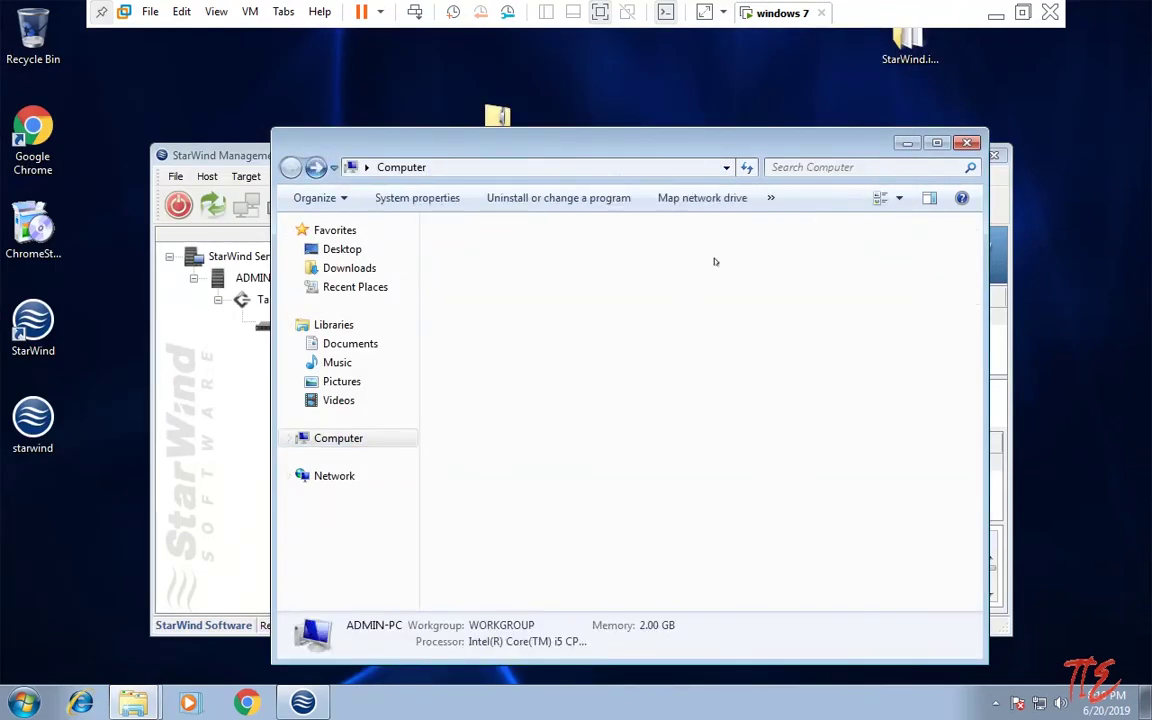
{"action": "left_click", "coordinate": [291, 166]}
{"action": "left_click", "coordinate": [291, 167]}
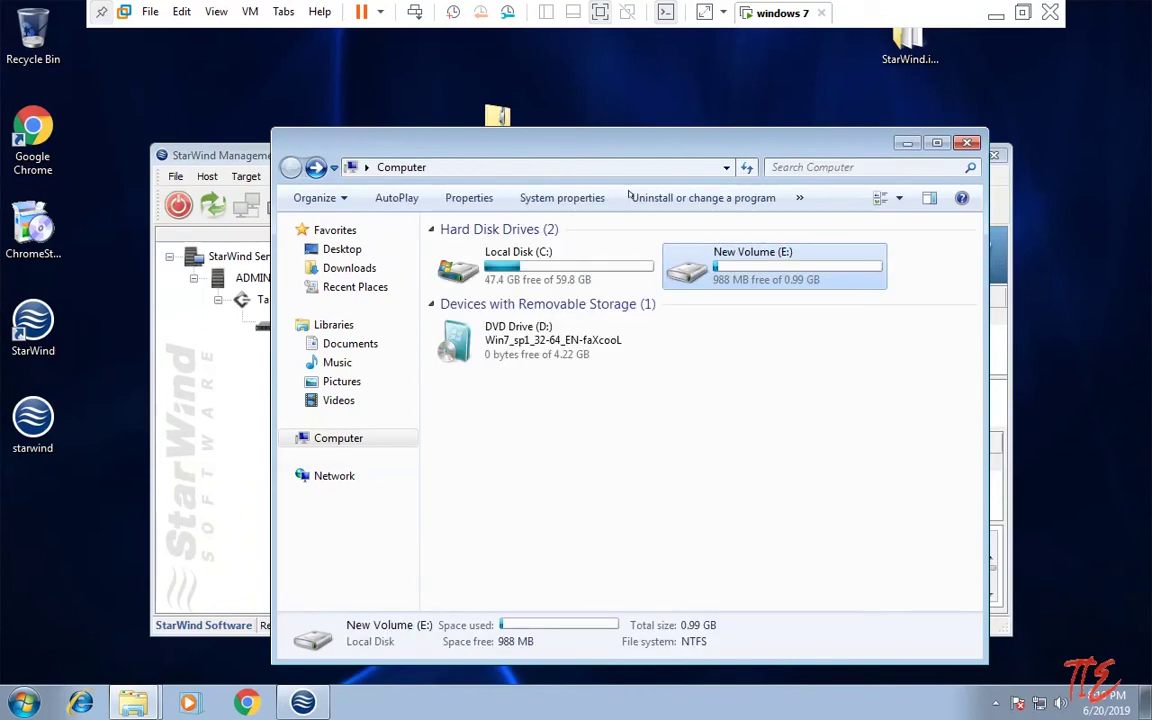
{"action": "double_click", "coordinate": [818, 267]}
{"action": "left_click", "coordinate": [290, 167]}
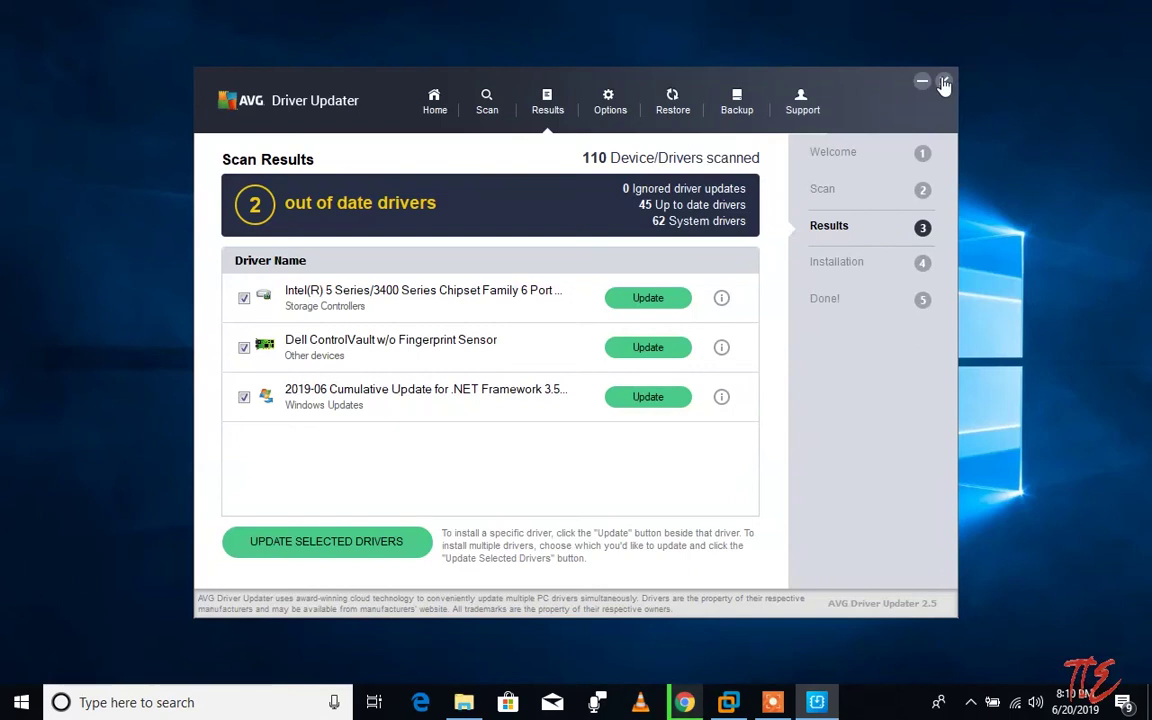
Step: Close AVG Driver Updater, launch iSCSI Initiator by searching 'isc', and start its service
{"action": "left_click", "coordinate": [943, 81]}
{"action": "left_click", "coordinate": [626, 393]}
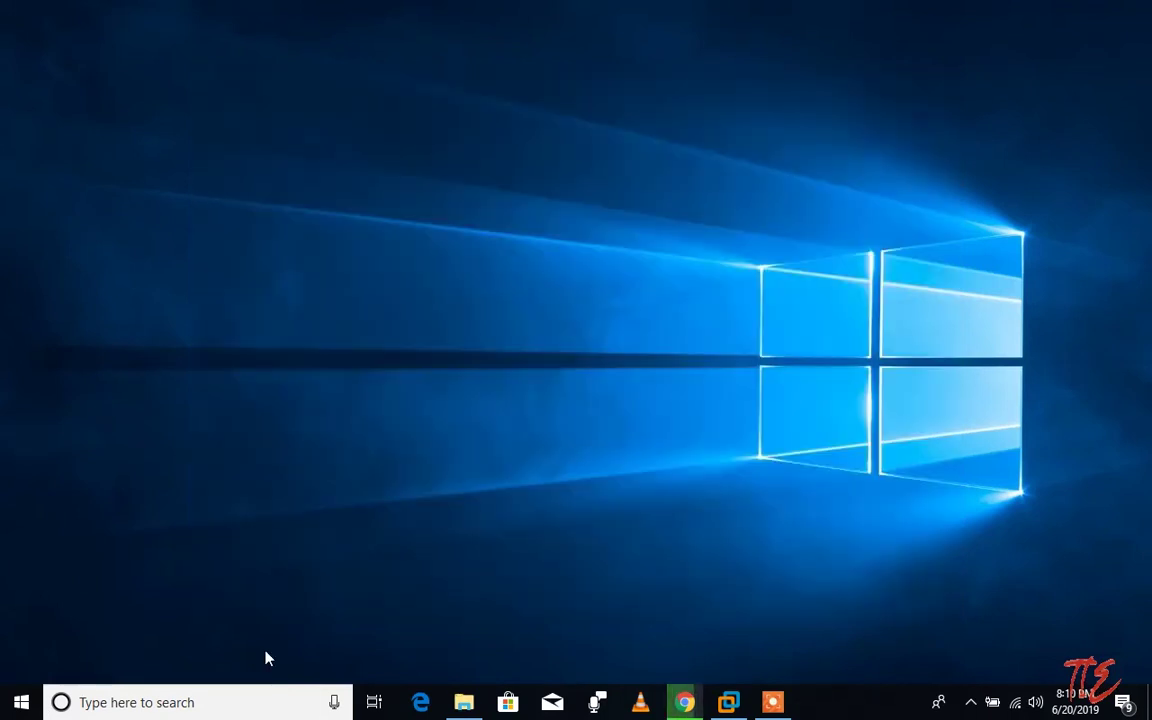
{"action": "left_click", "coordinate": [234, 700]}
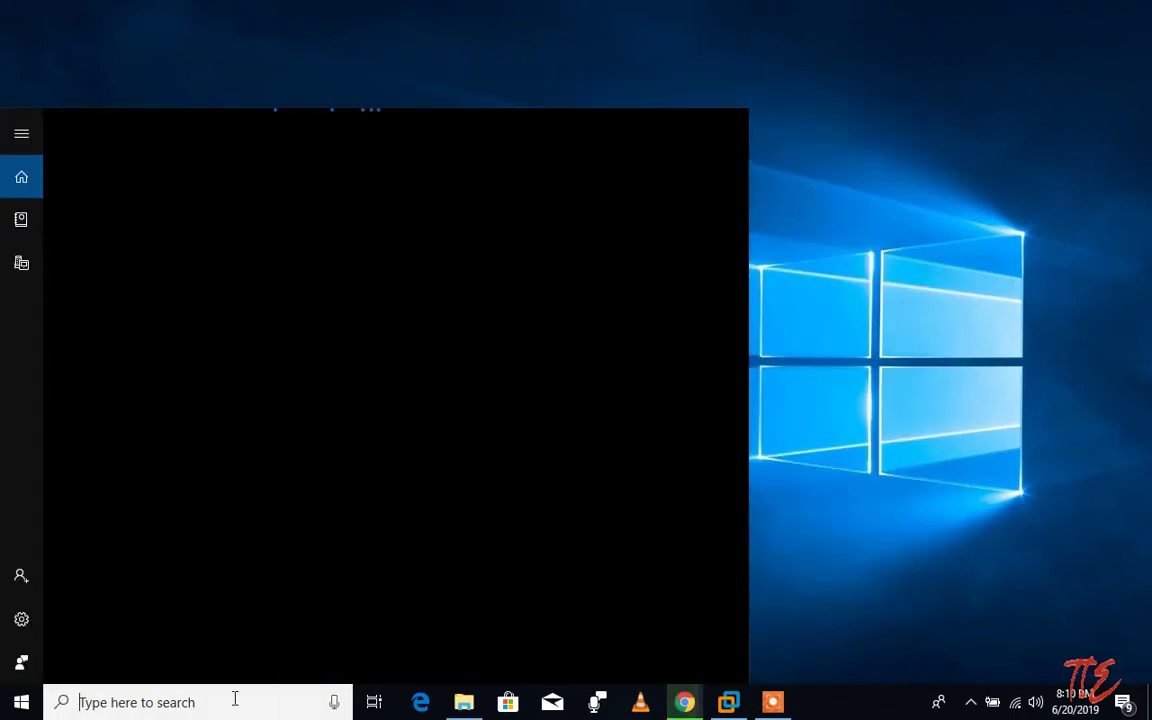
{"action": "type", "text": "is"}
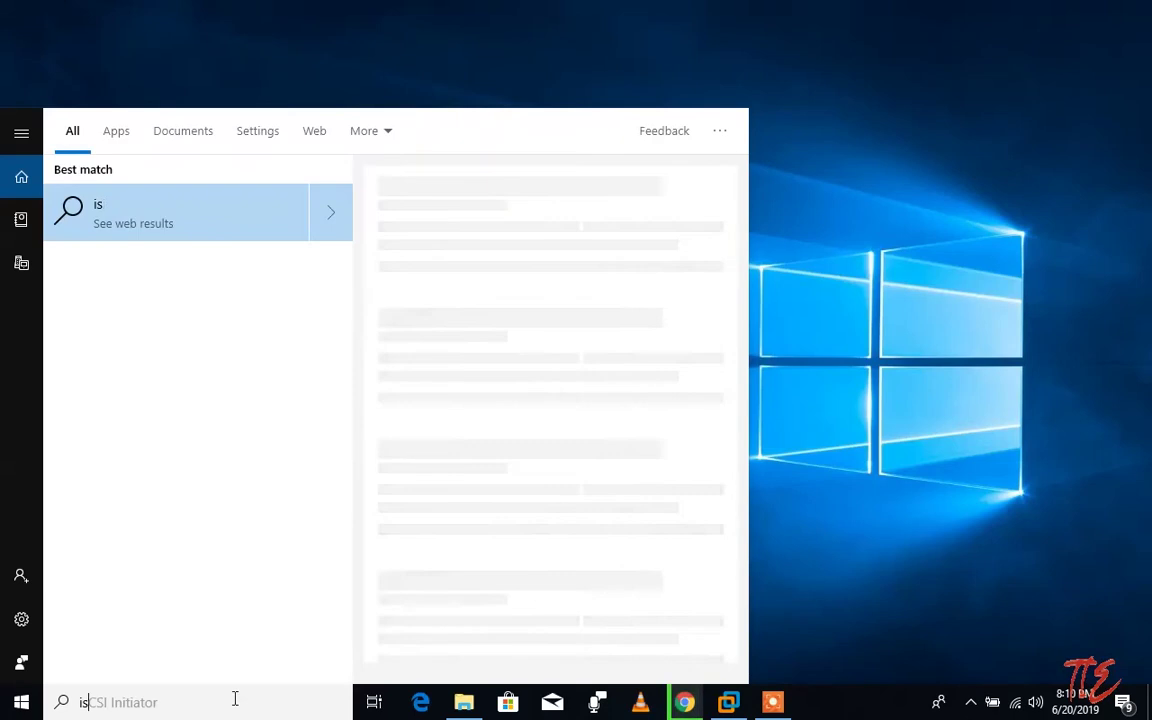
{"action": "type", "text": "c"}
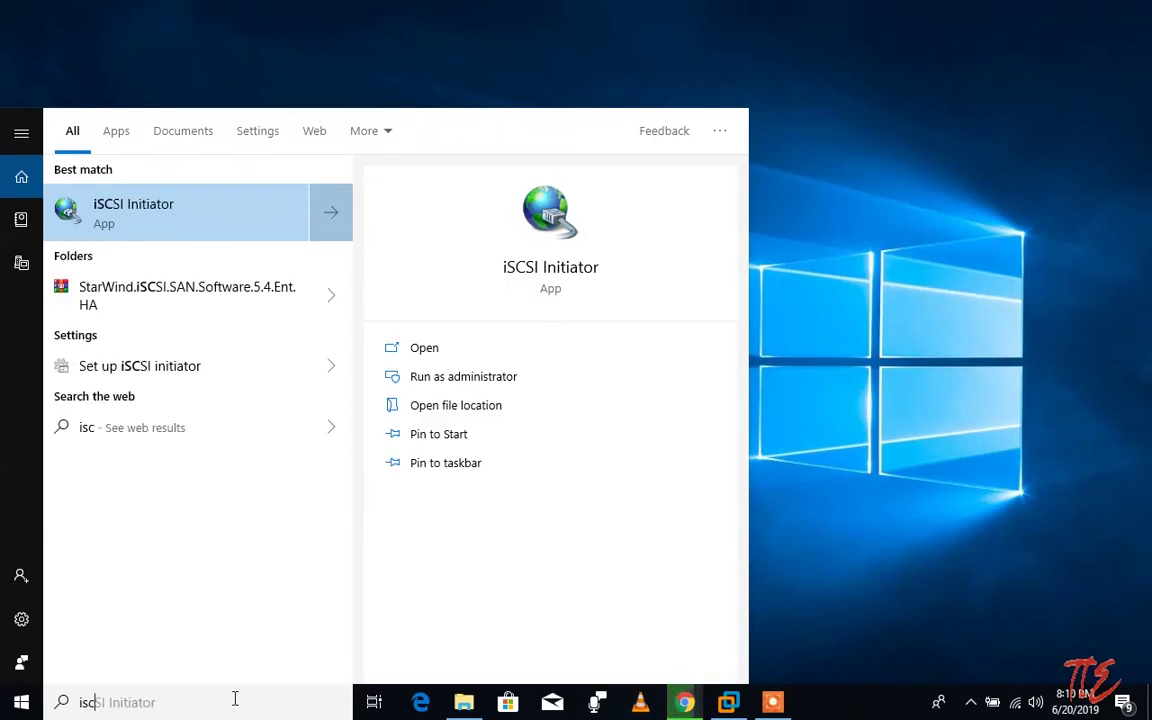
{"action": "key", "text": "Return"}
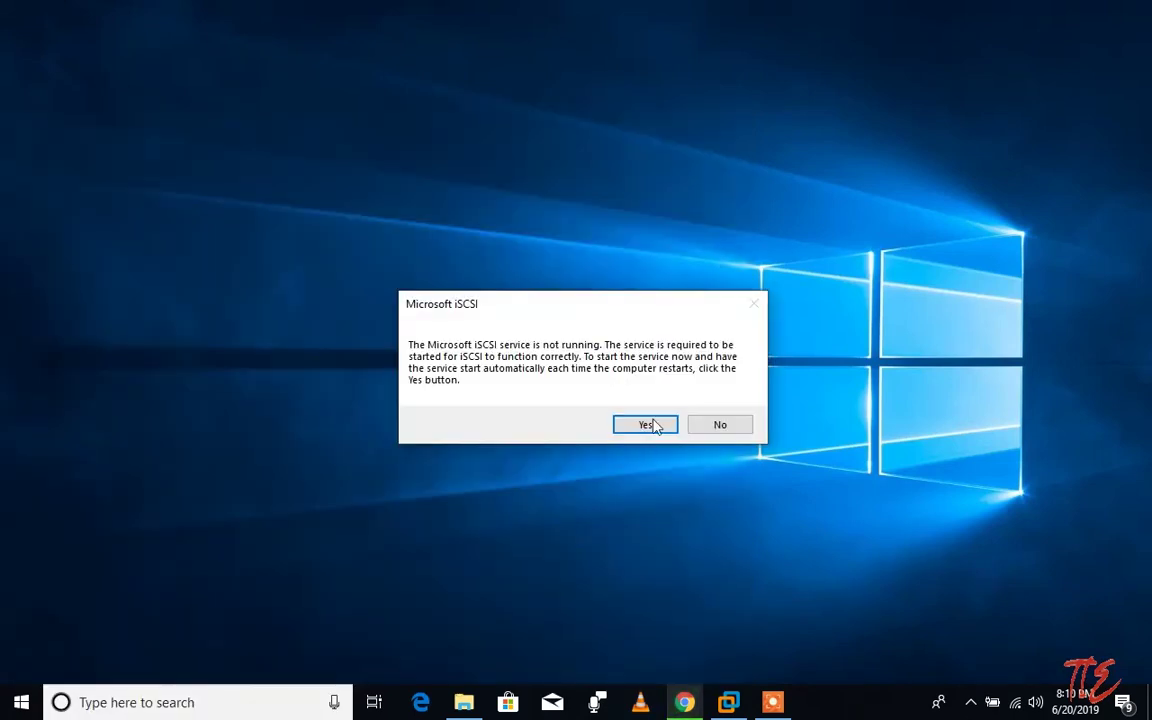
{"action": "left_click", "coordinate": [655, 428]}
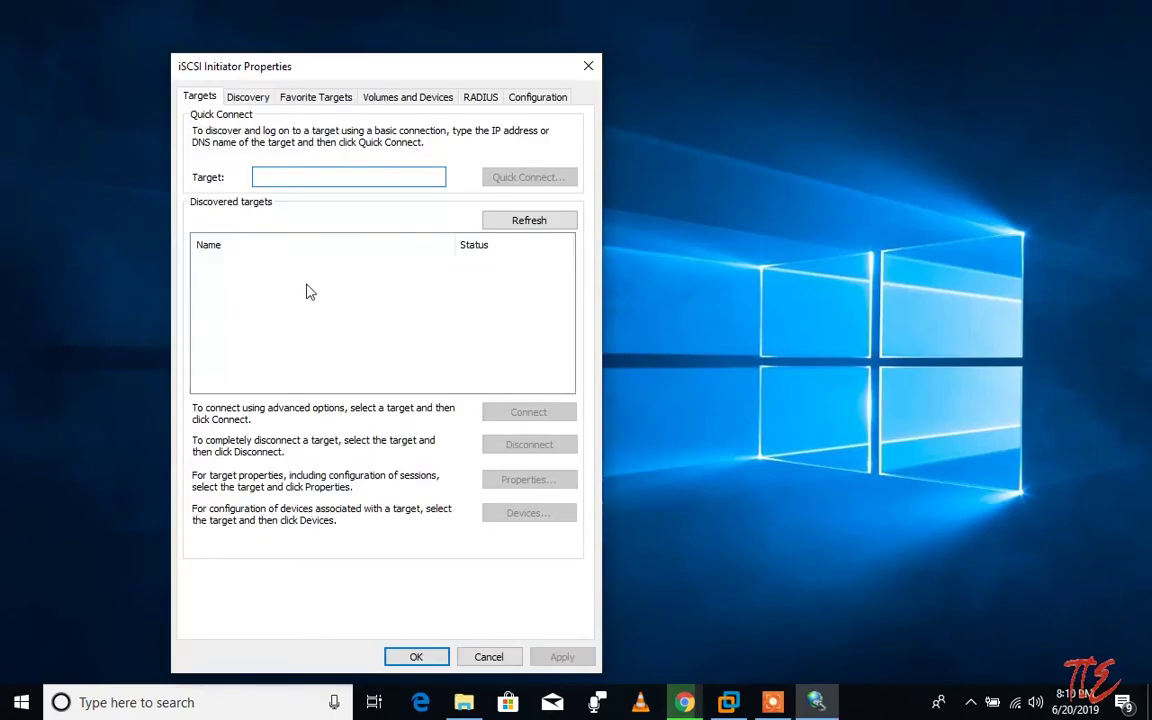
Step: Enter 192.168.0.12 as the iSCSI target address and start a Quick Connect to it
{"action": "type", "text": "19"}
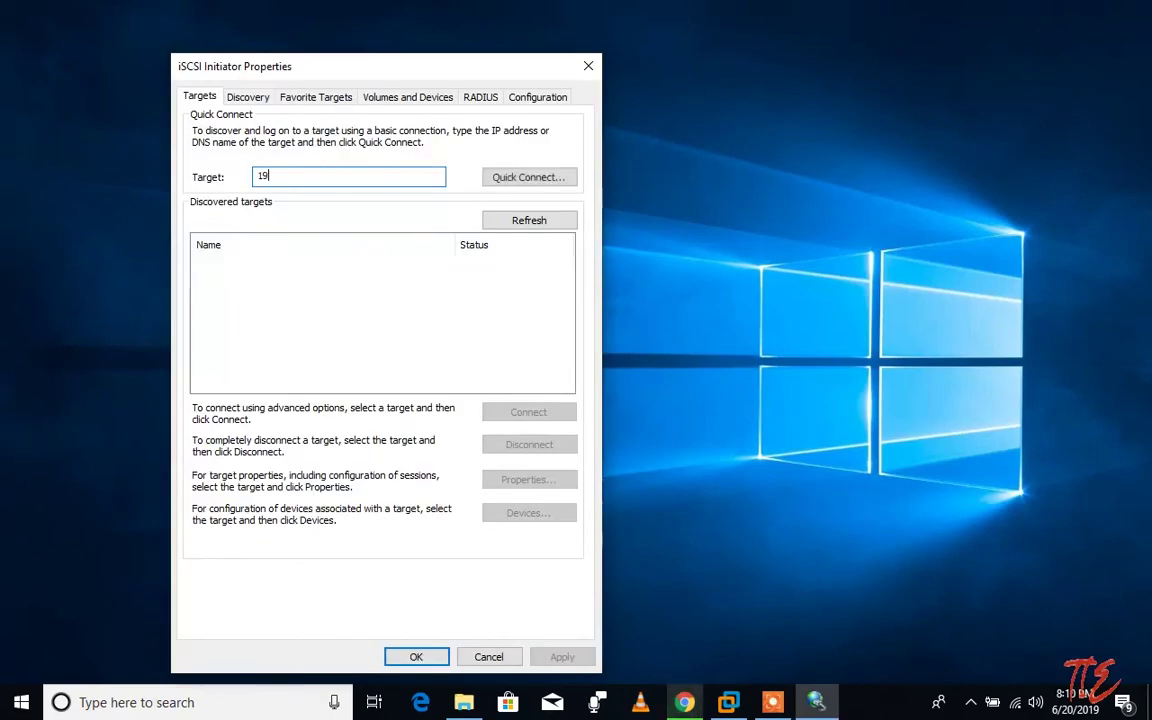
{"action": "type", "text": "2.168"}
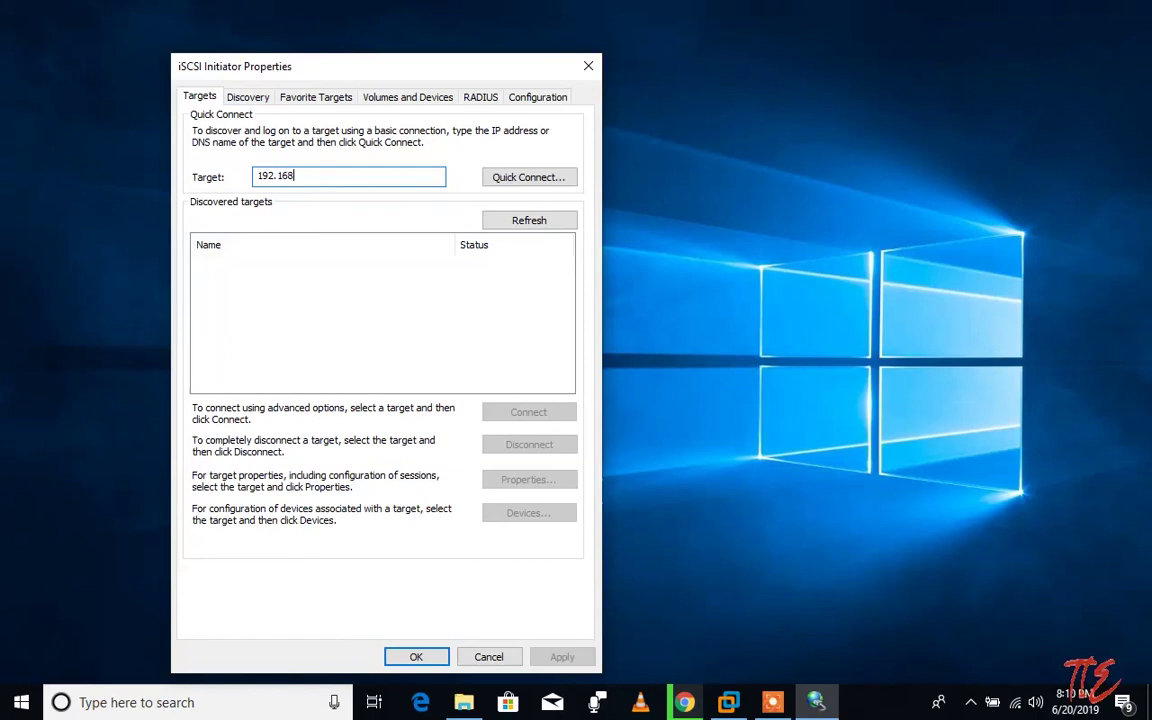
{"action": "type", "text": ".0.12"}
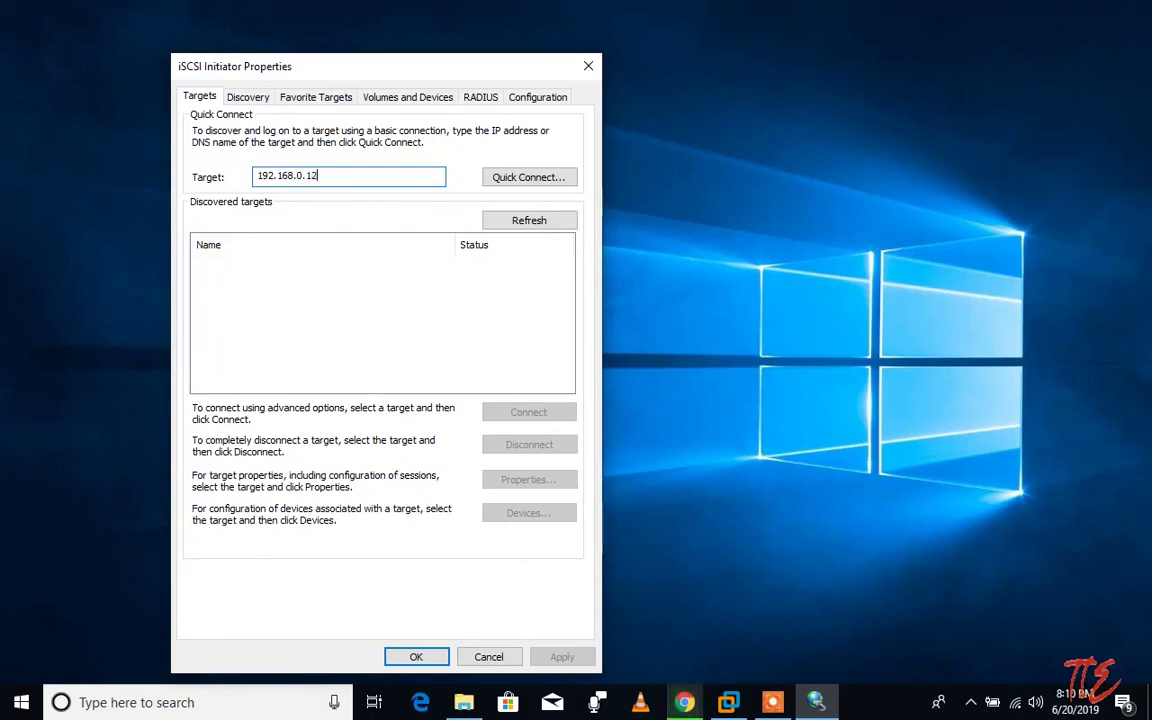
{"action": "left_click", "coordinate": [535, 177]}
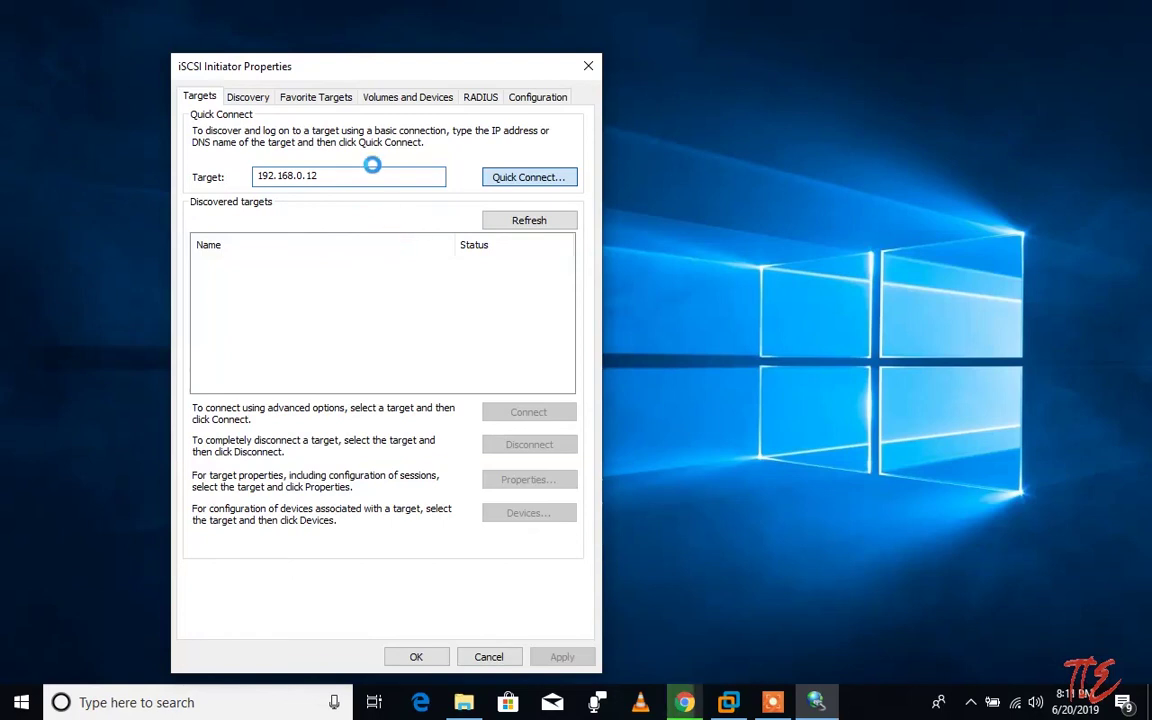
{"action": "left_click", "coordinate": [463, 702]}
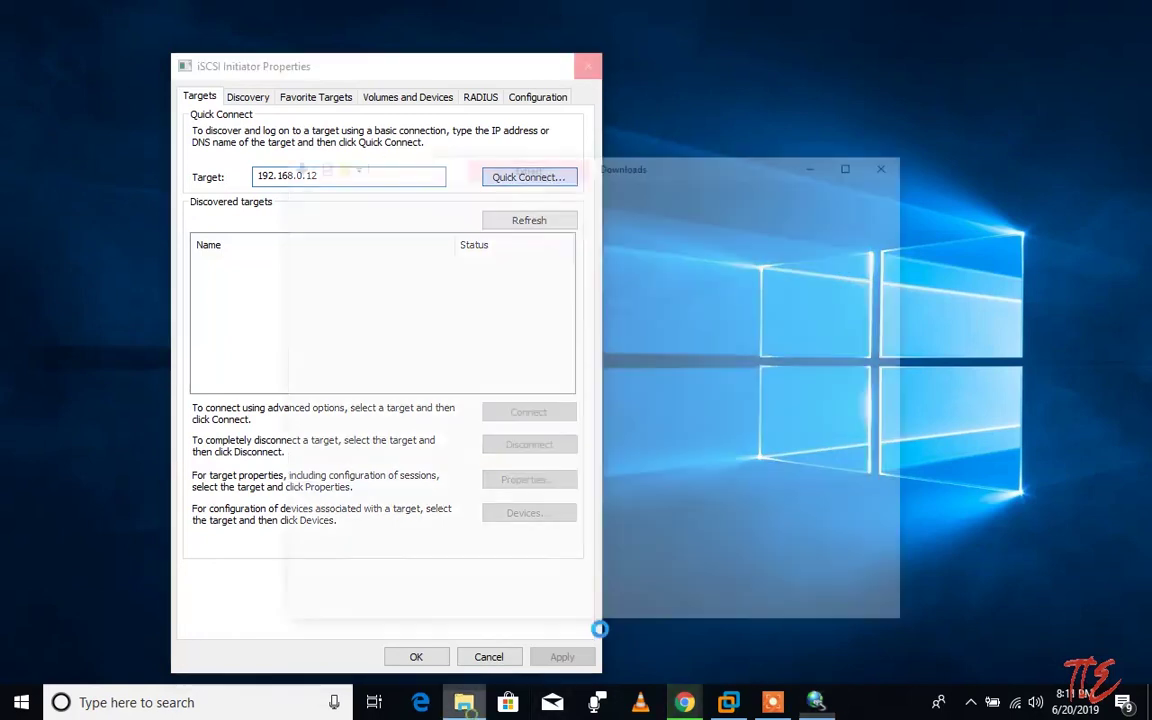
Step: In the Windows 7 VM's network settings, switch the firewall off for private and public networks
{"action": "left_click", "coordinate": [729, 702]}
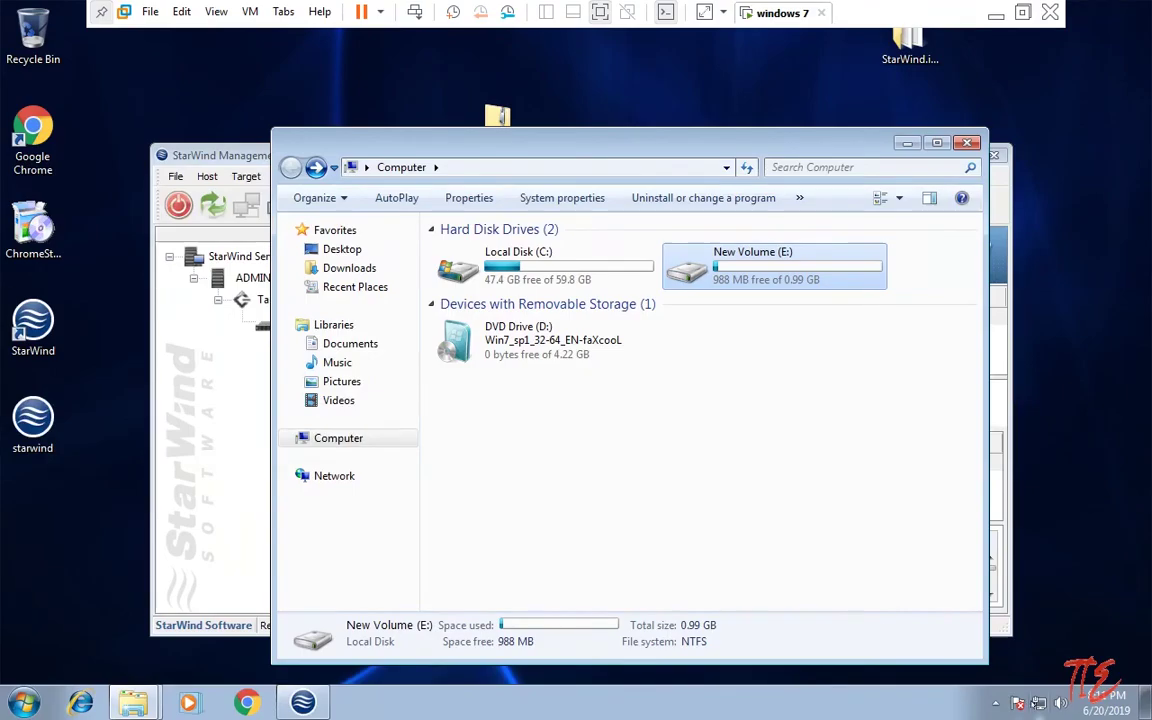
{"action": "left_click", "coordinate": [1045, 689]}
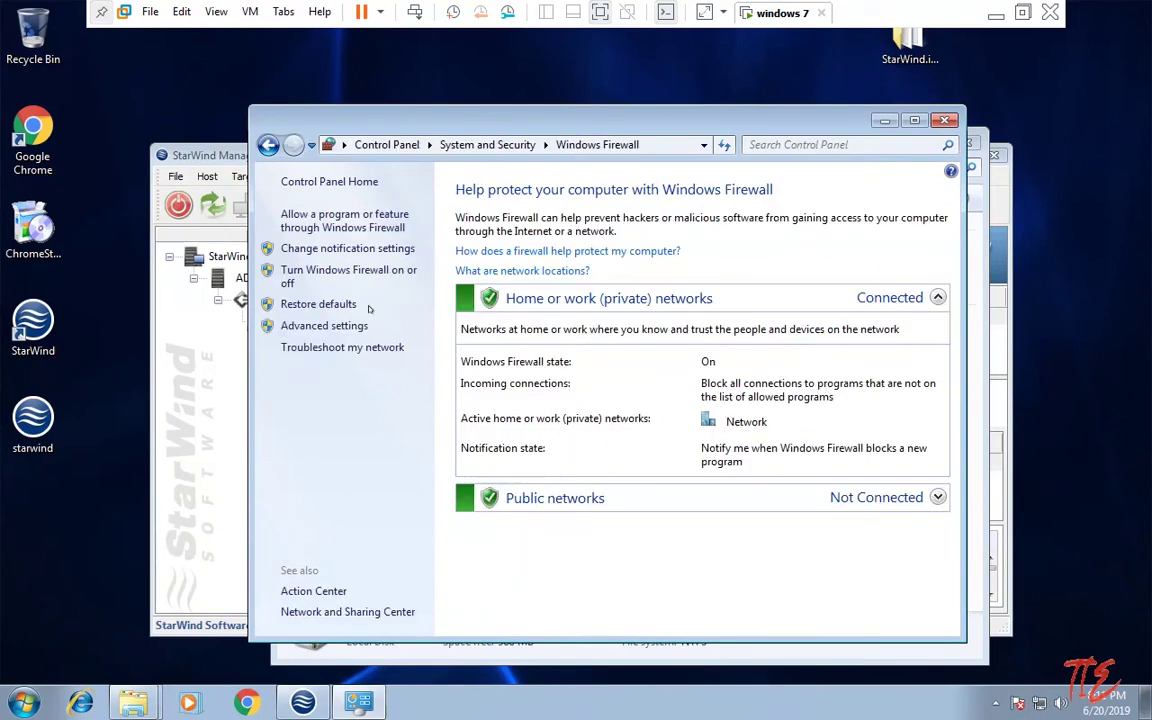
{"action": "left_click", "coordinate": [373, 250]}
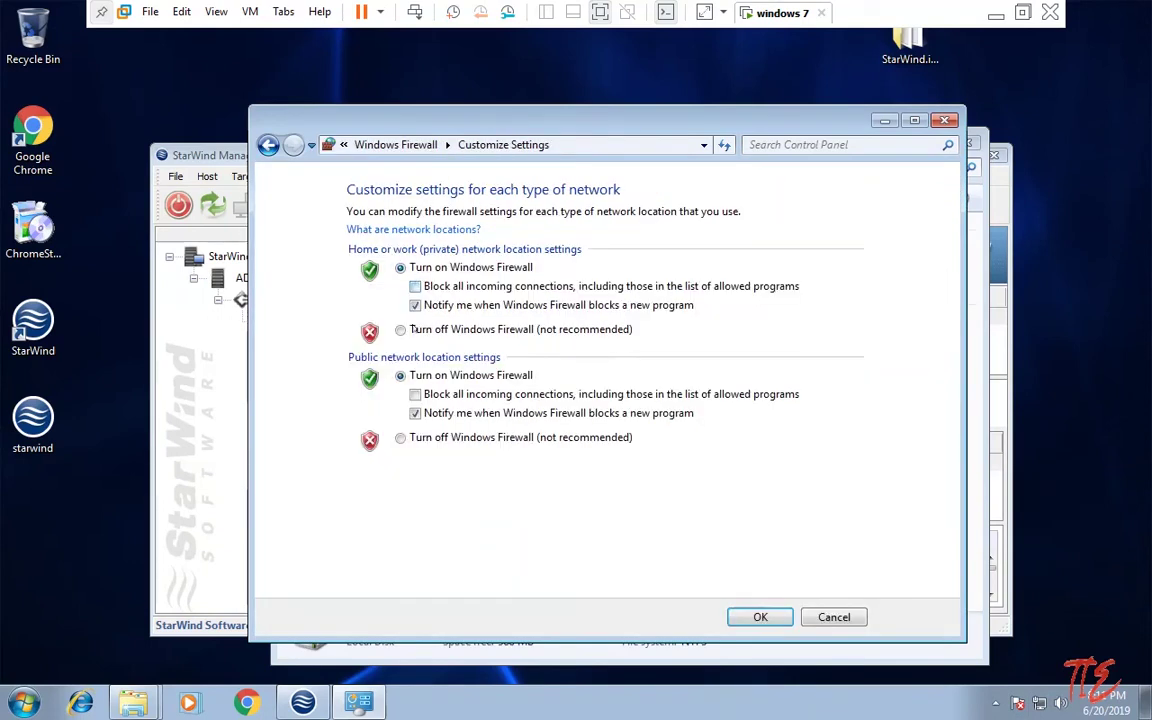
{"action": "left_click", "coordinate": [400, 329]}
{"action": "left_click", "coordinate": [400, 437]}
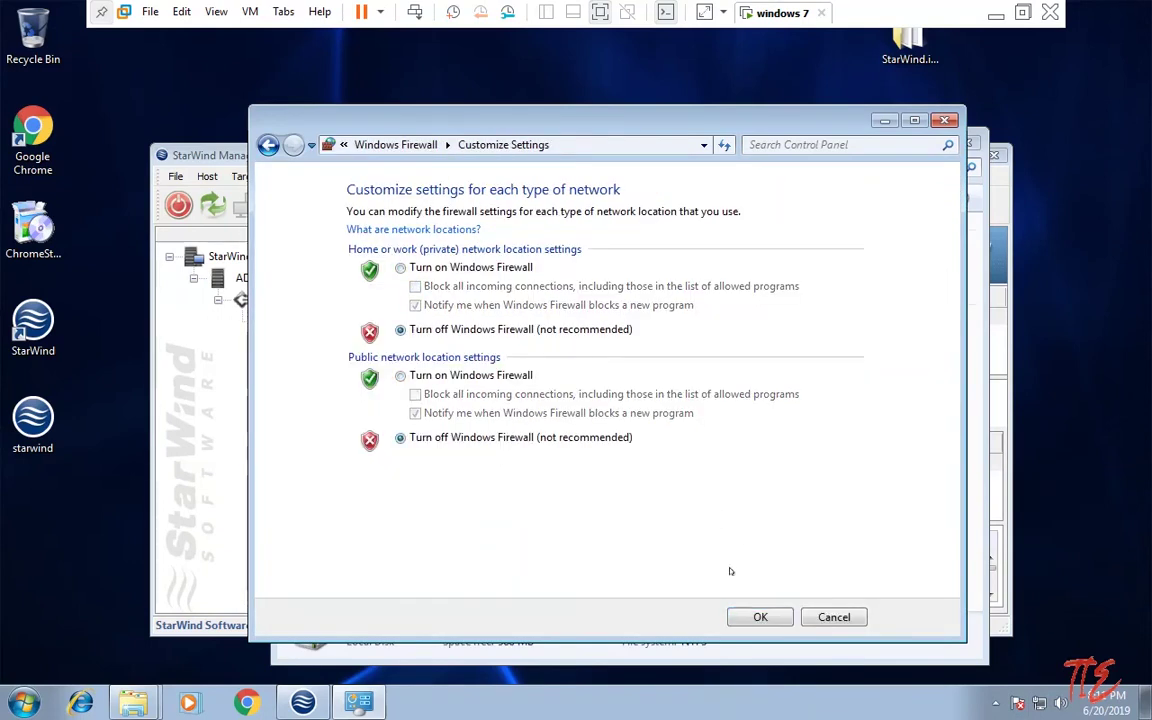
{"action": "left_click", "coordinate": [760, 617]}
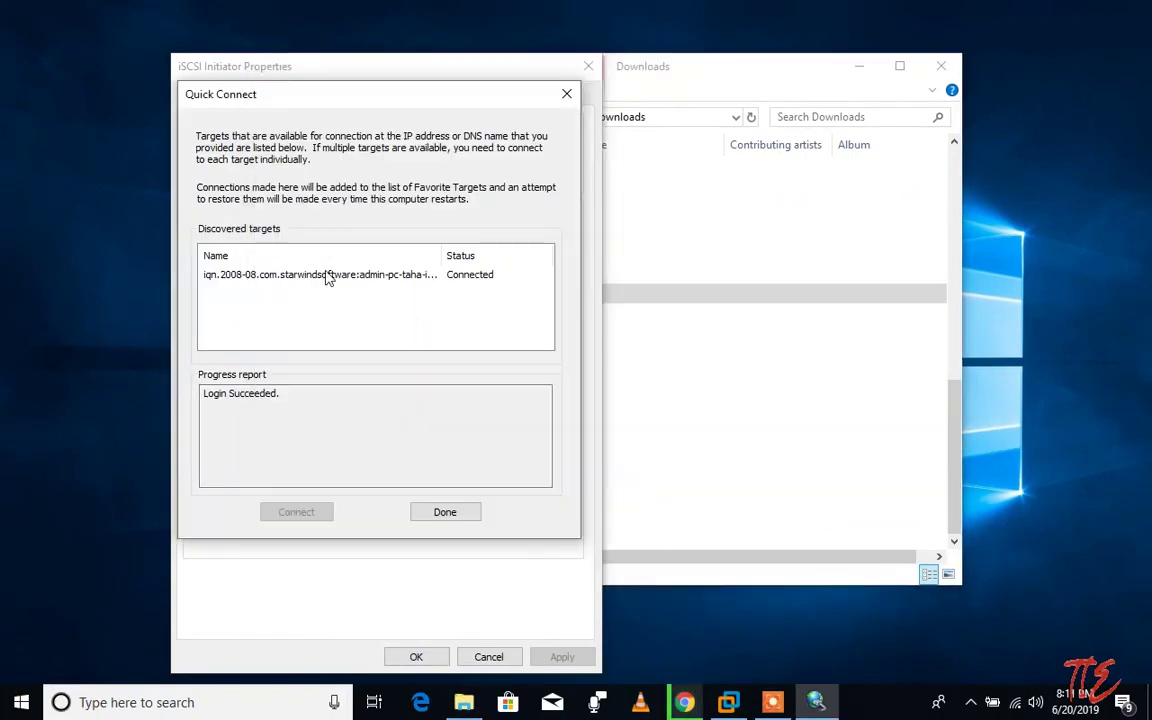
Step: Select the connected StarWind target, finish Quick Connect, and close iSCSI Initiator Properties
{"action": "left_click", "coordinate": [296, 276]}
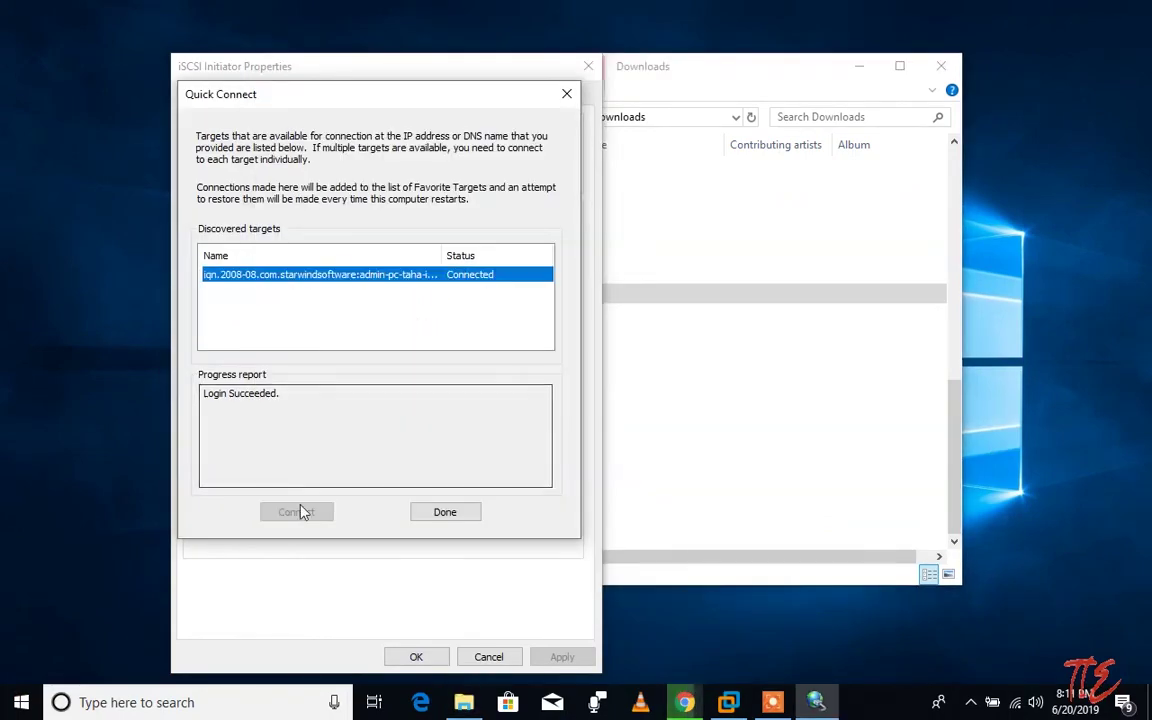
{"action": "left_click", "coordinate": [456, 513]}
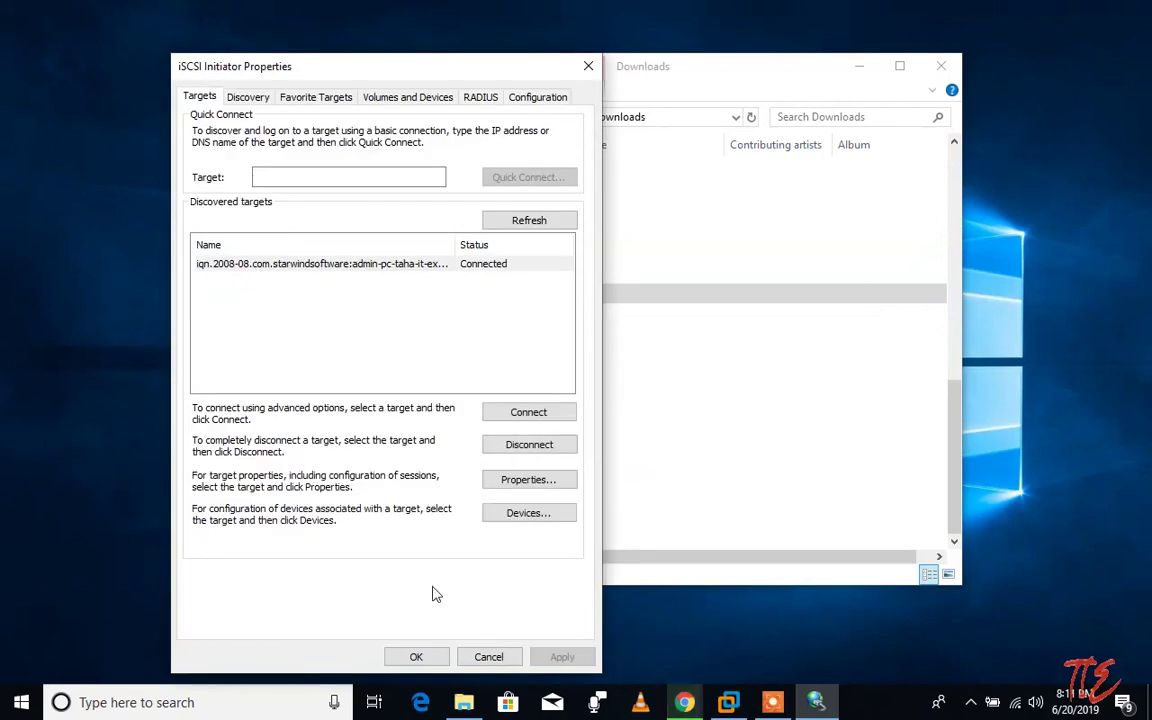
{"action": "left_click", "coordinate": [410, 655]}
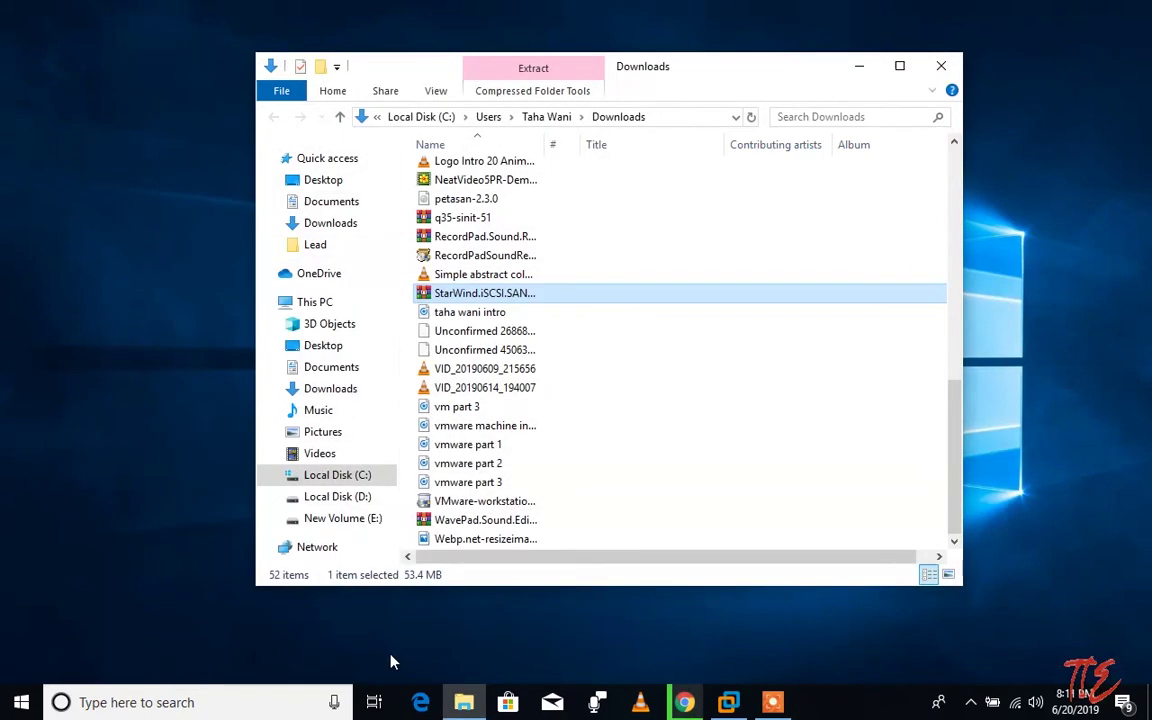
Step: Open New Volume (E:) from This PC, go back, then minimize that Explorer window
{"action": "left_click", "coordinate": [308, 302]}
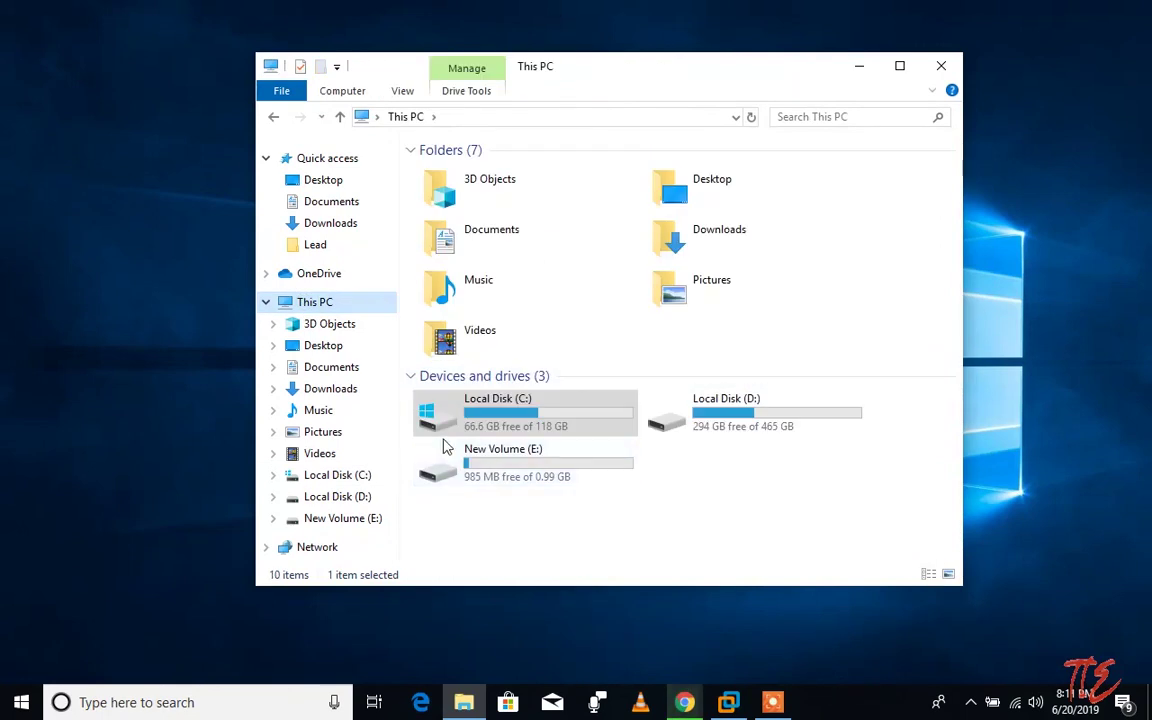
{"action": "double_click", "coordinate": [527, 480]}
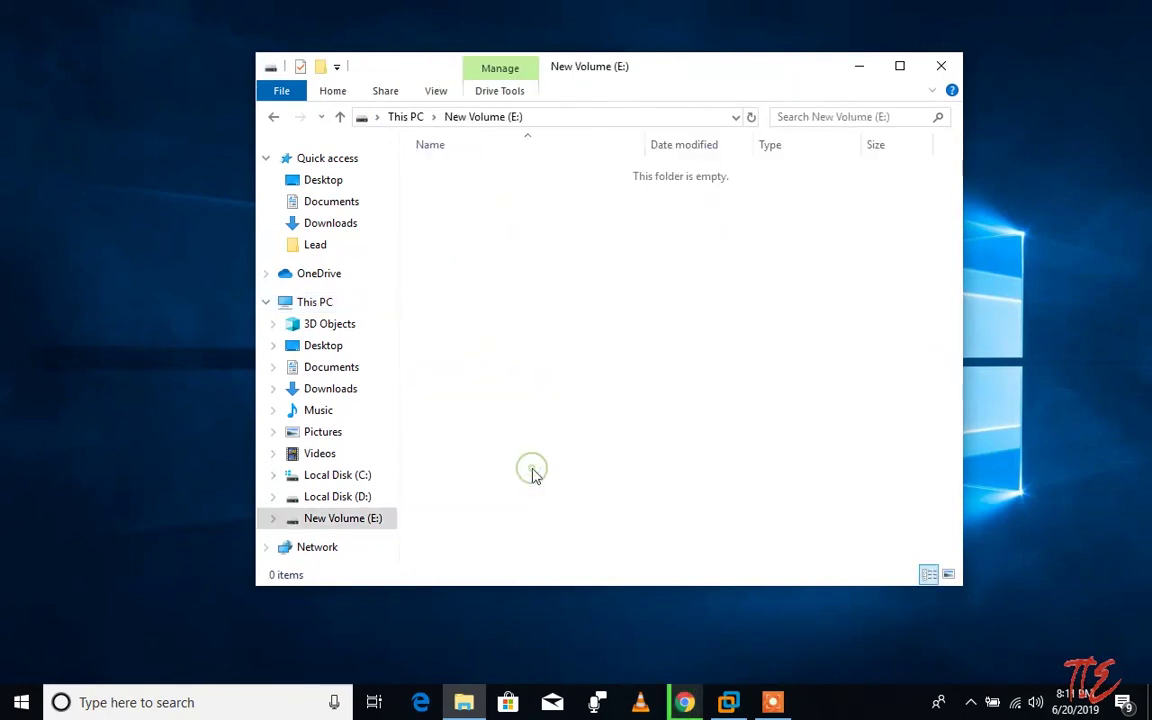
{"action": "left_click", "coordinate": [270, 118]}
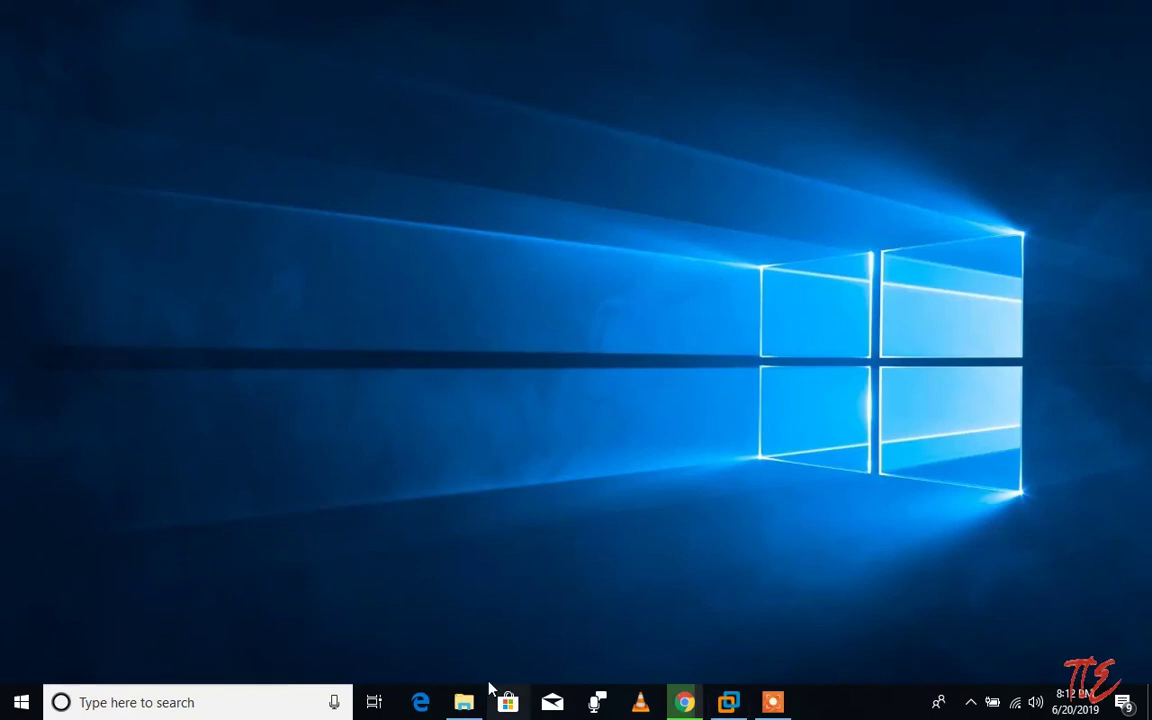
{"action": "left_click", "coordinate": [470, 698]}
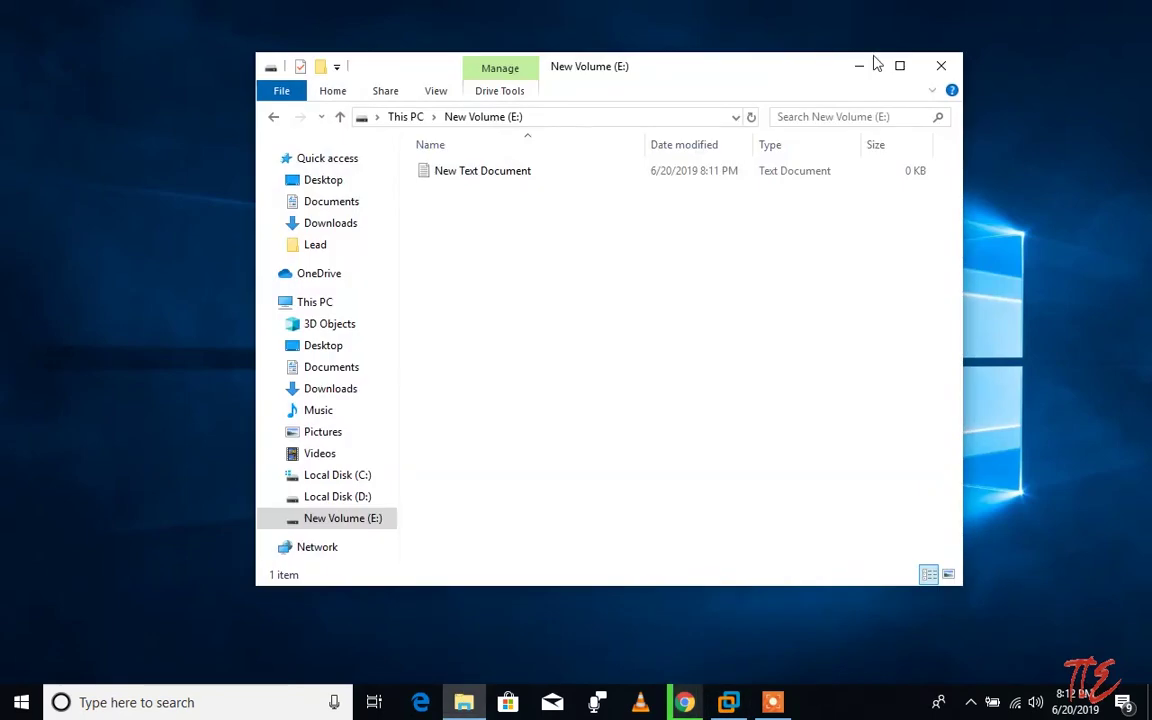
{"action": "left_click", "coordinate": [859, 66]}
Step: Use the desktop context menu, then open New Volume (E:) in a new Explorer window to see New Text Document
{"action": "right_click", "coordinate": [610, 290]}
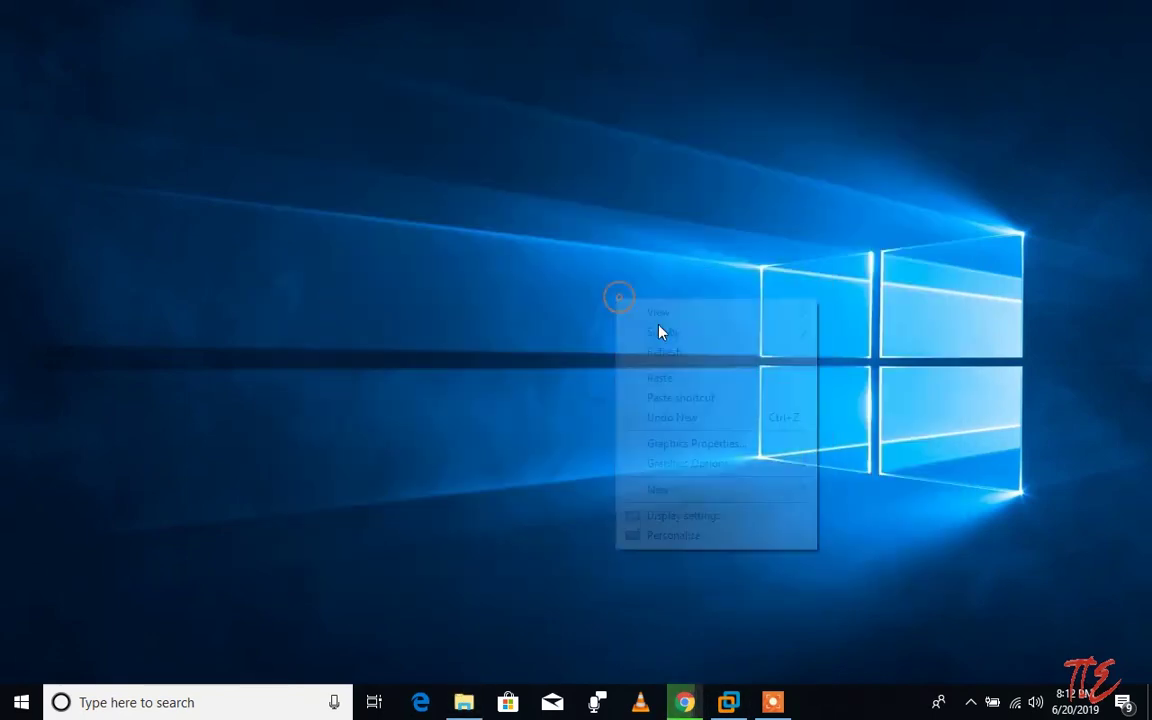
{"action": "left_click", "coordinate": [663, 348]}
{"action": "key", "text": "super+e"}
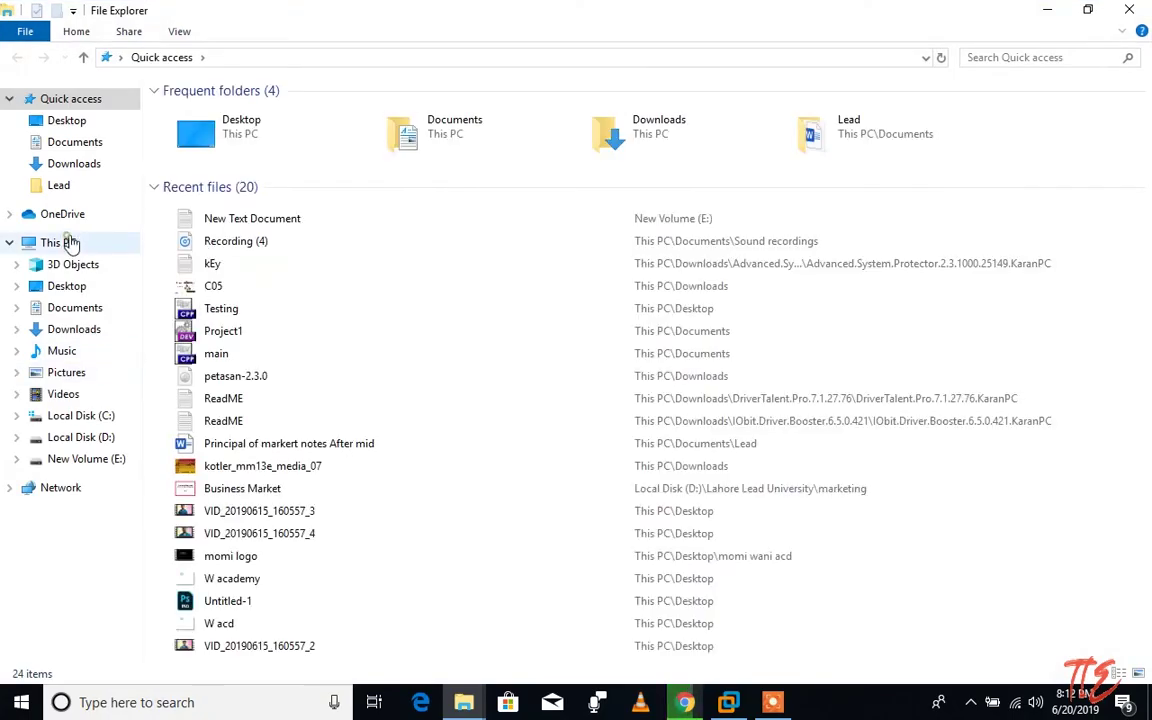
{"action": "left_click", "coordinate": [68, 240]}
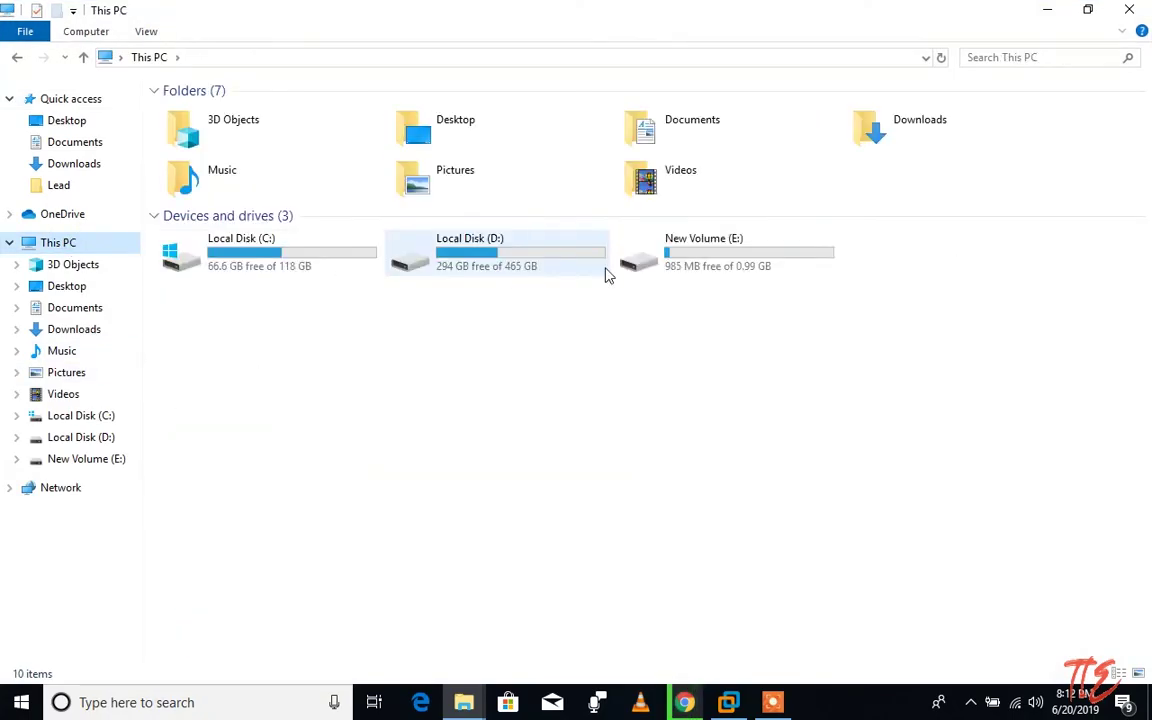
{"action": "double_click", "coordinate": [640, 250]}
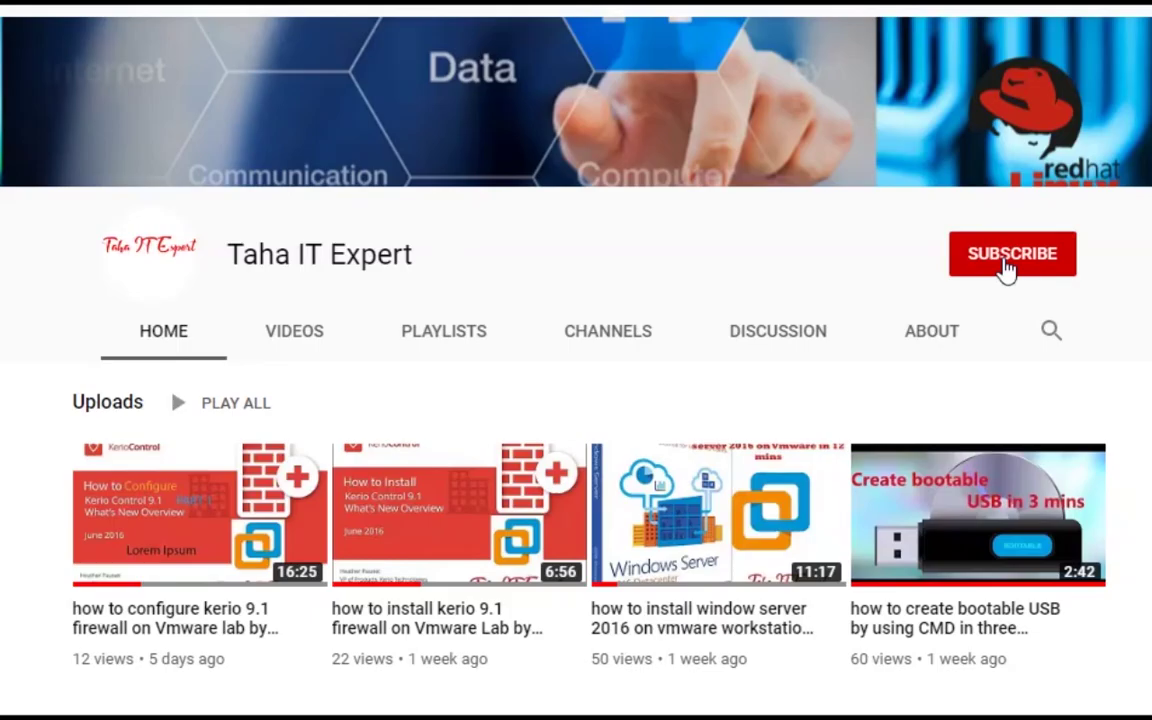
{"action": "left_click", "coordinate": [1006, 268]}
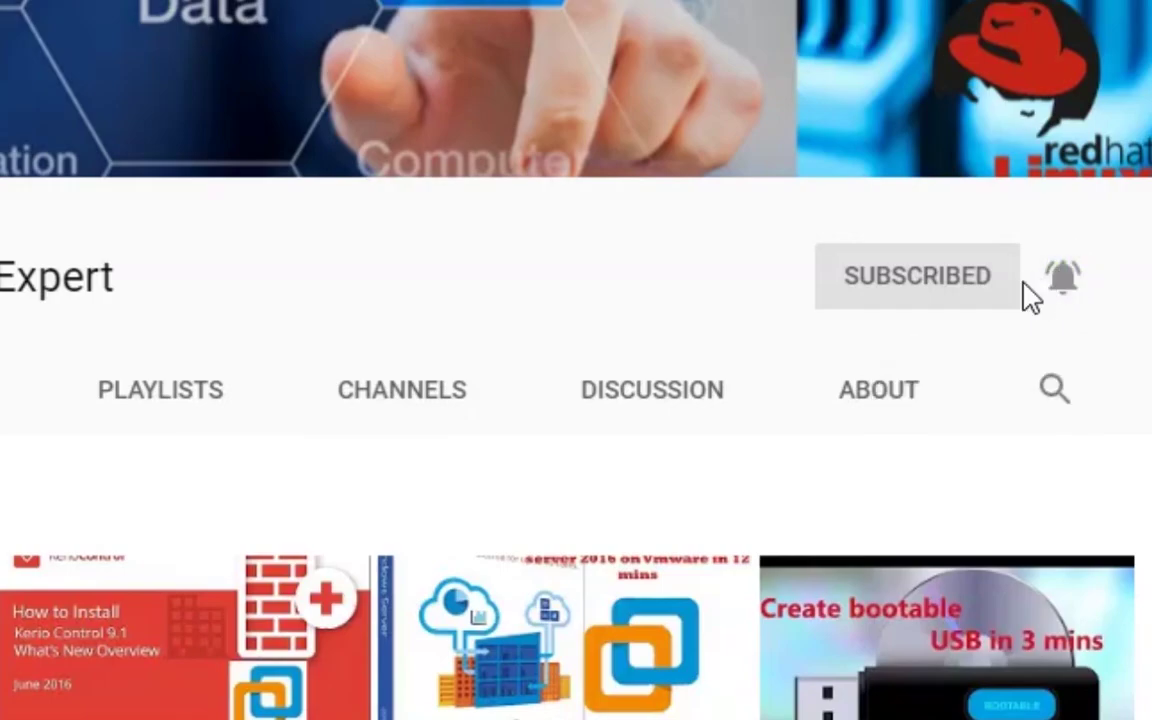